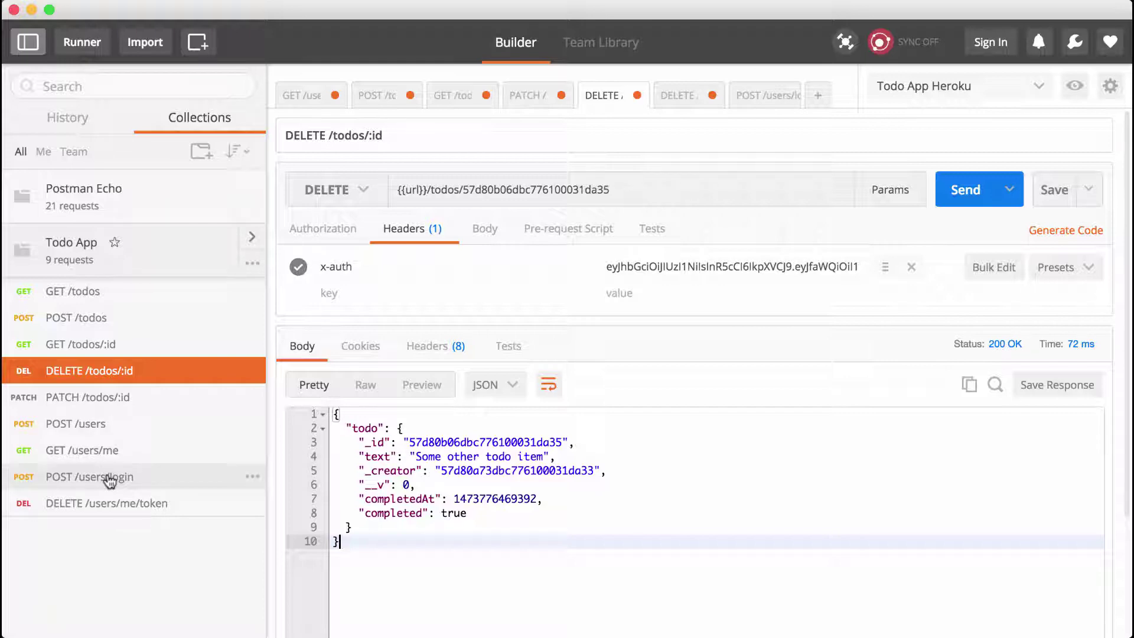
Clear the x-auth header value of the DELETE /todos/:id request.
double_click(661, 266)
key("super+a")
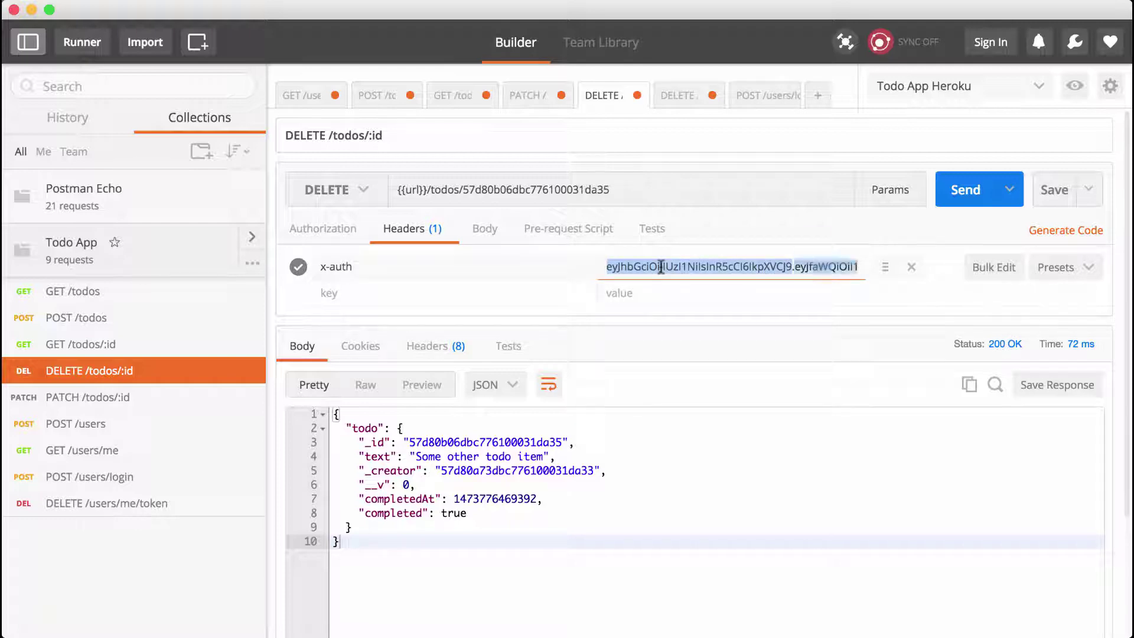
key("BackSpace")
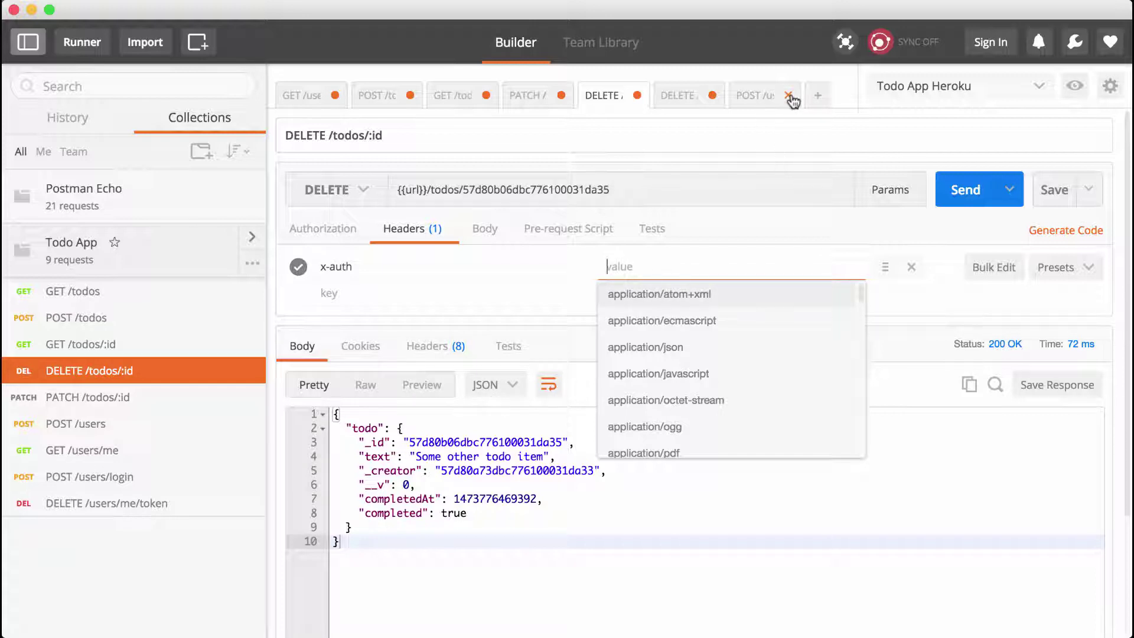
Close all open request tabs, discarding their unsaved changes.
left_click(790, 96)
left_click(789, 96)
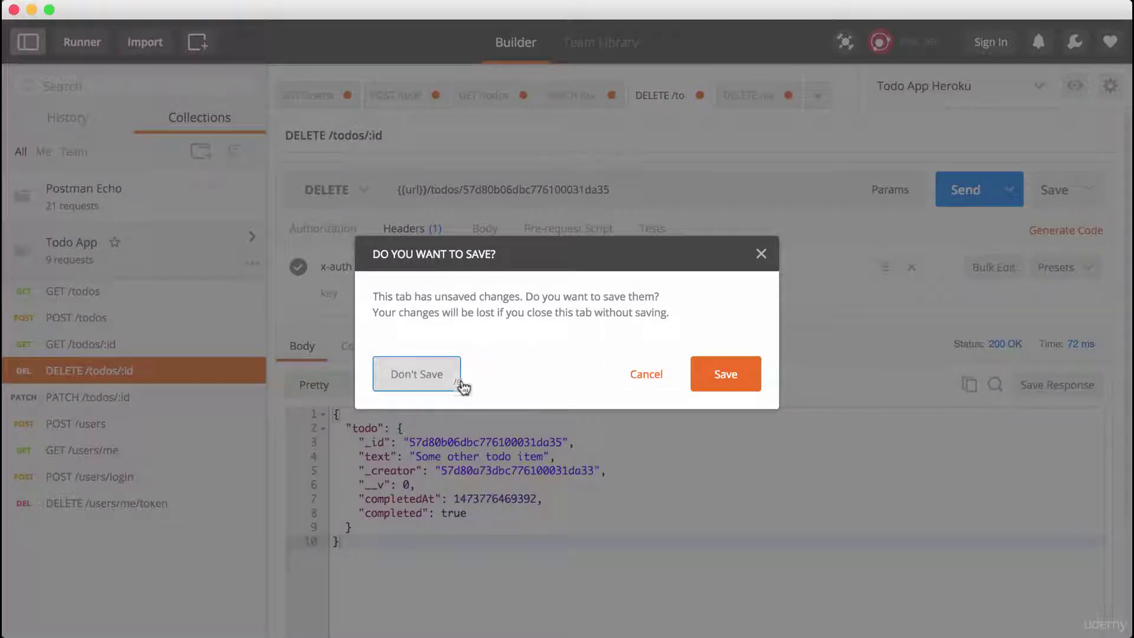
left_click(455, 378)
left_click(788, 96)
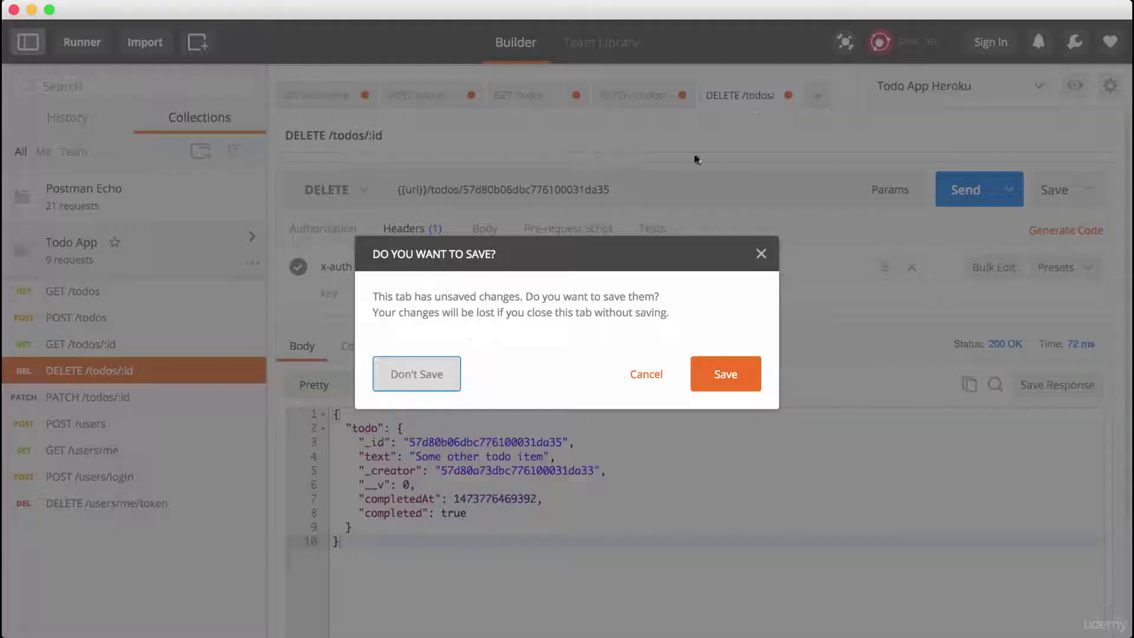
left_click(446, 373)
left_click(788, 95)
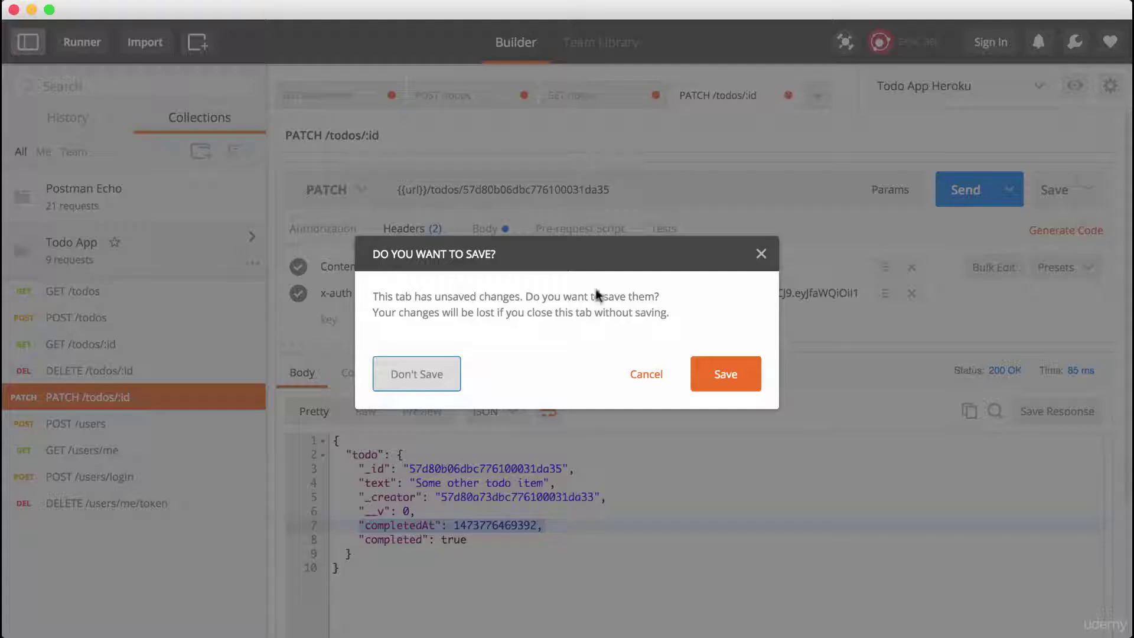
left_click(436, 381)
left_click(668, 97)
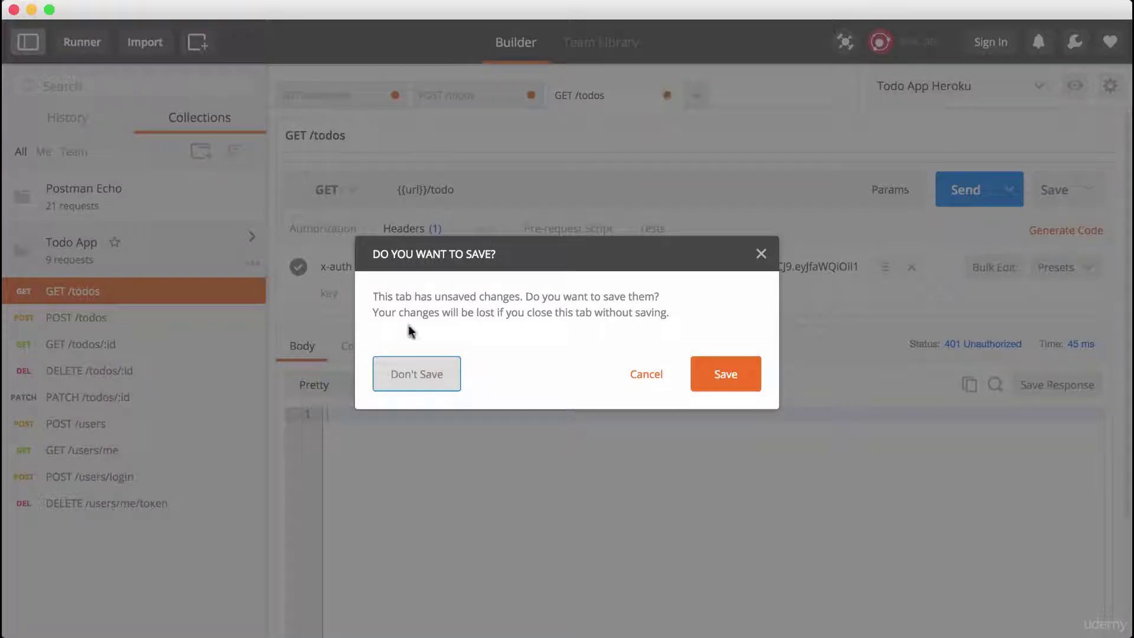
left_click(398, 374)
left_click(531, 95)
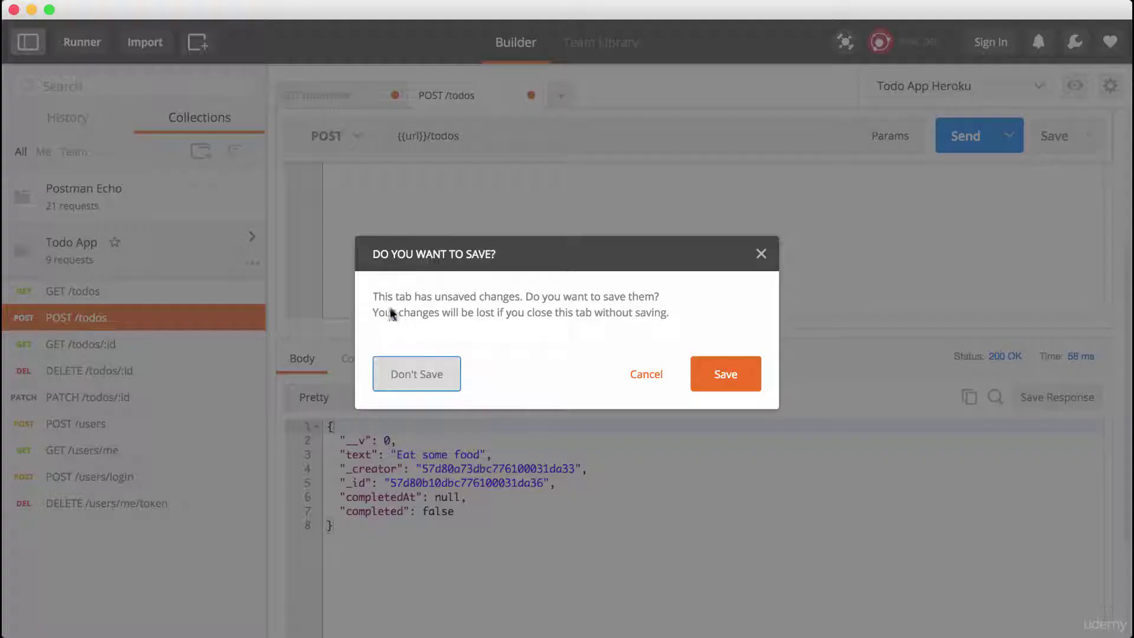
left_click(393, 373)
left_click(398, 93)
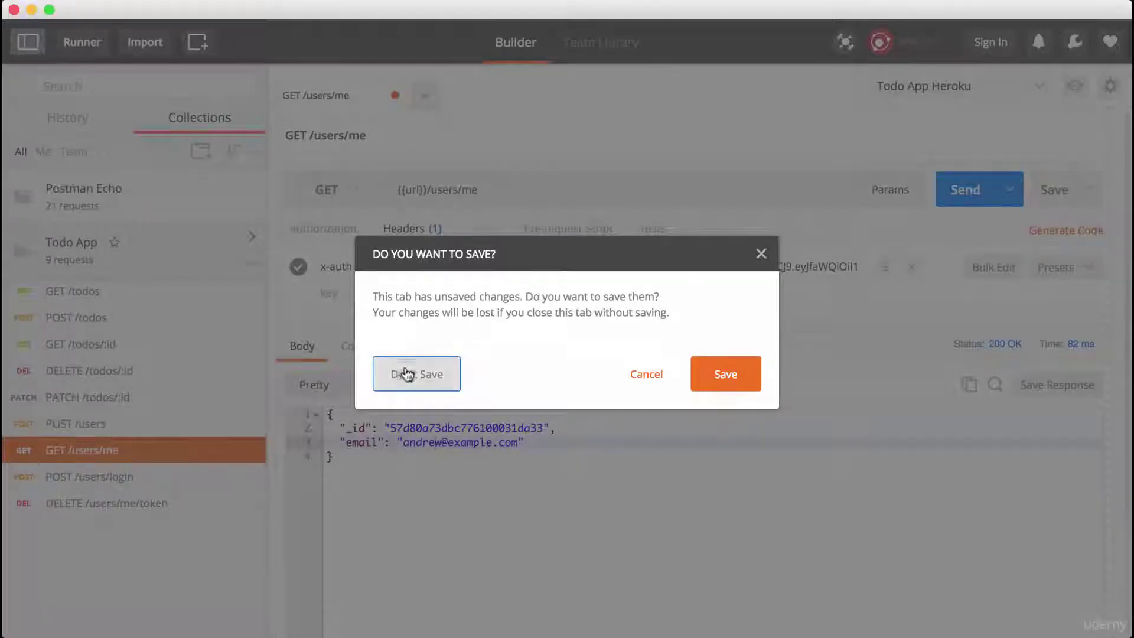
left_click(406, 372)
Open the POST /users request, add 10 before the @ in the JSON body's email value, and send it.
left_click(101, 428)
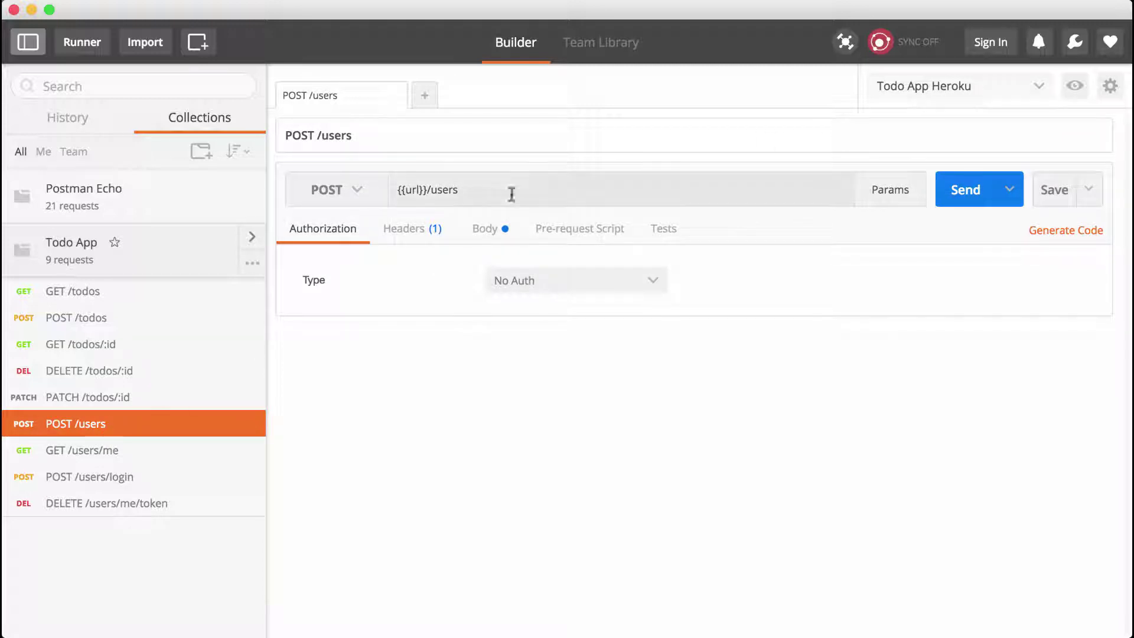
left_click(487, 230)
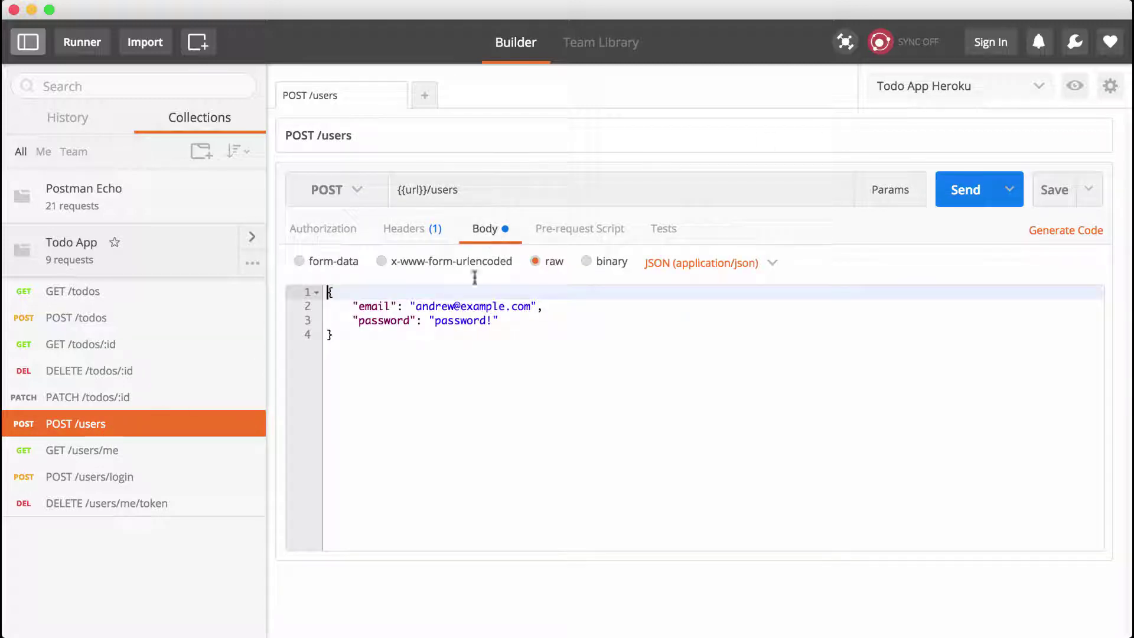
left_click(455, 306)
type("10")
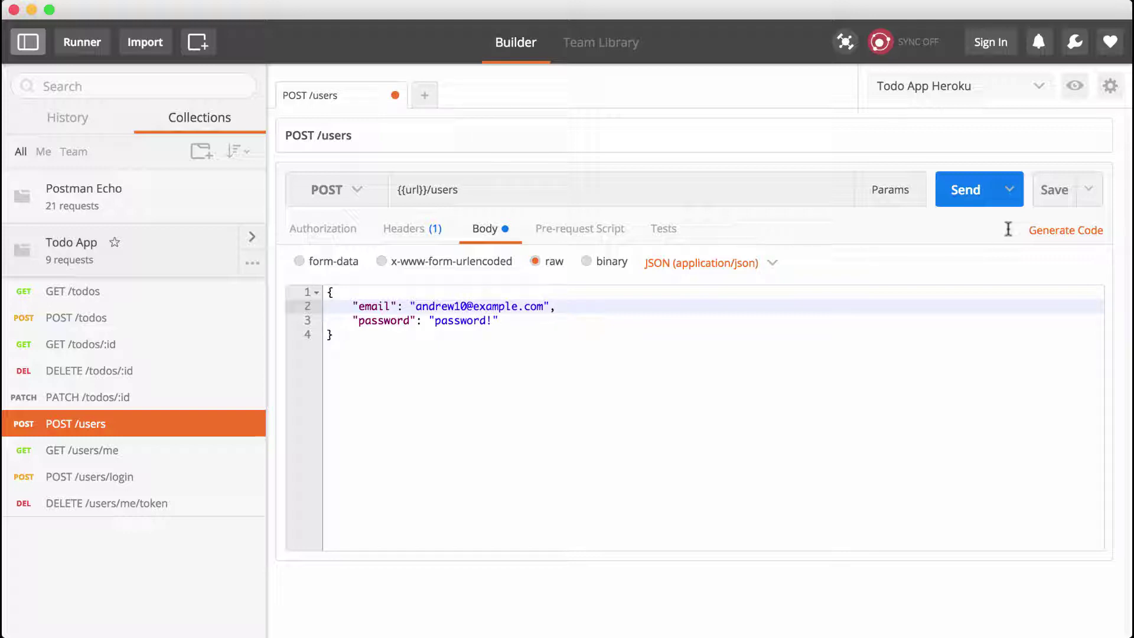
left_click(961, 190)
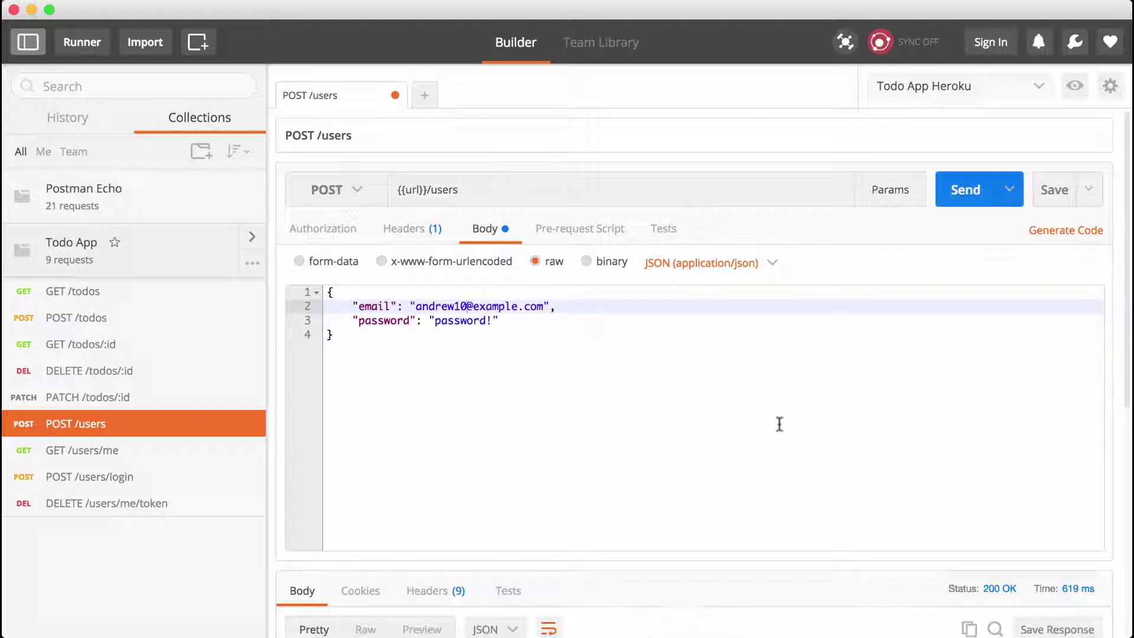
Examine the response headers of the POST /users request and highlight the X-Auth token value.
scroll(726, 421, "down", 5)
left_click(430, 216)
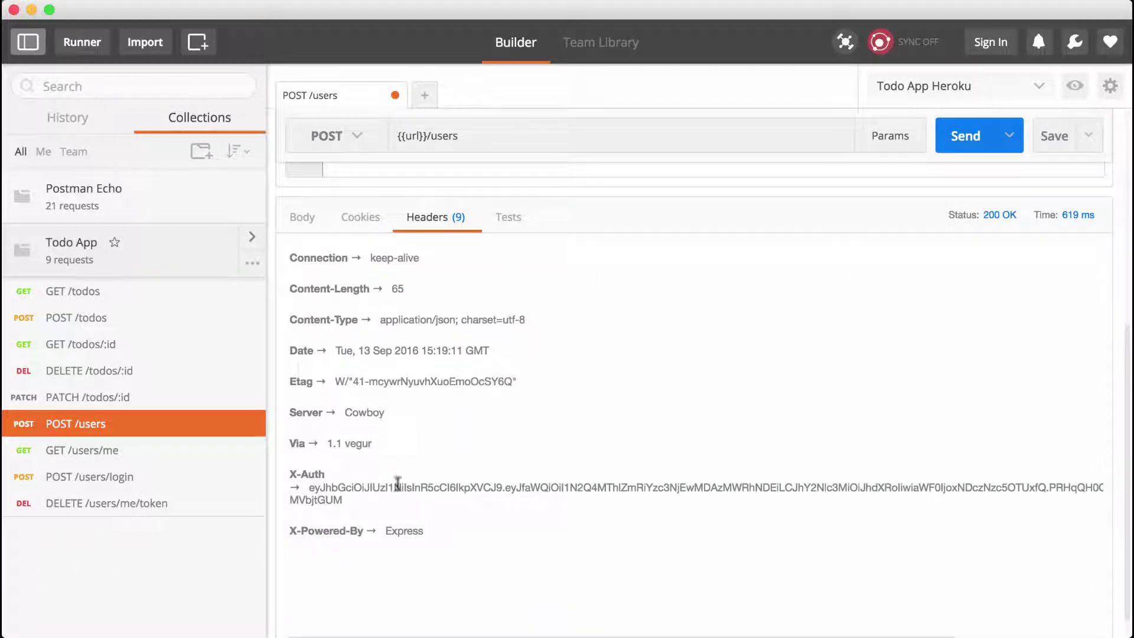
triple_click(341, 498)
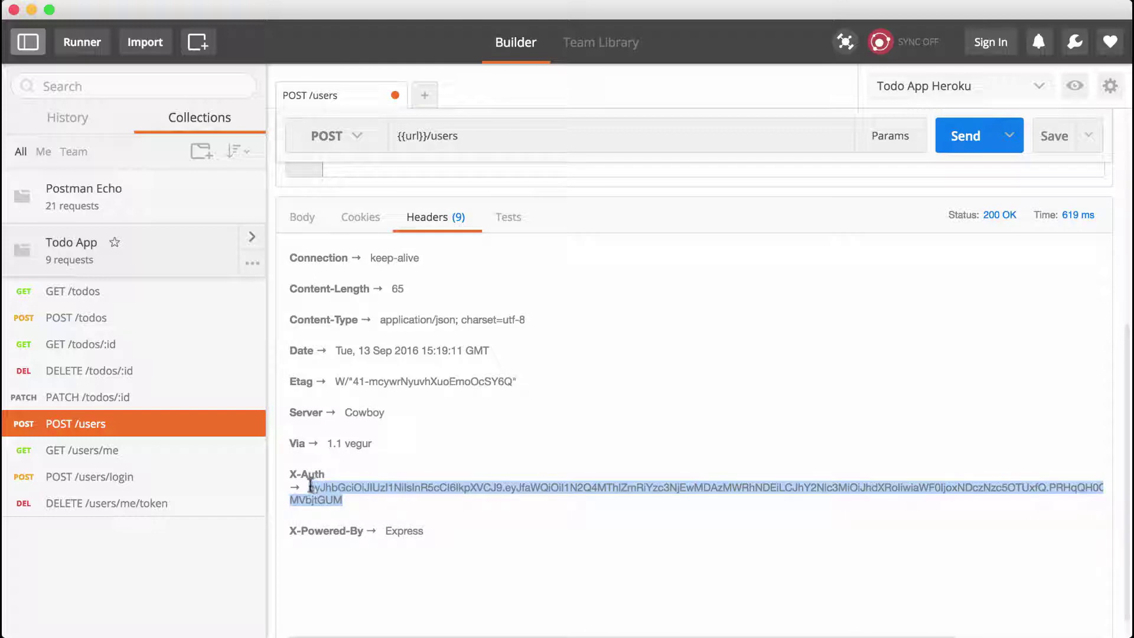
scroll(383, 481, "up", 5)
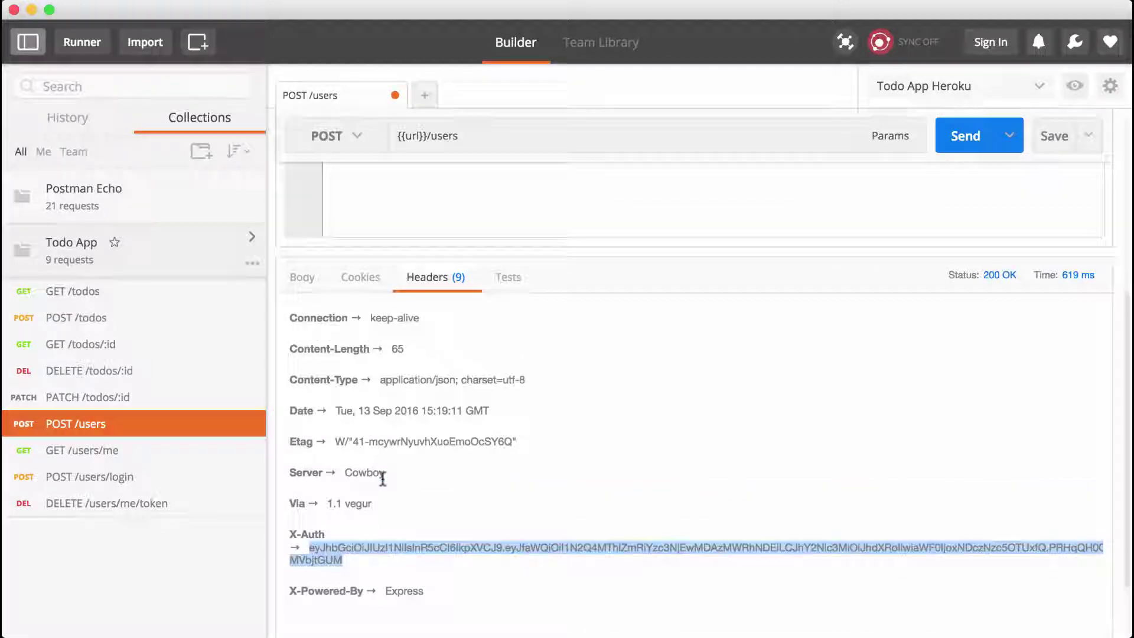
scroll(383, 478, "up", 4)
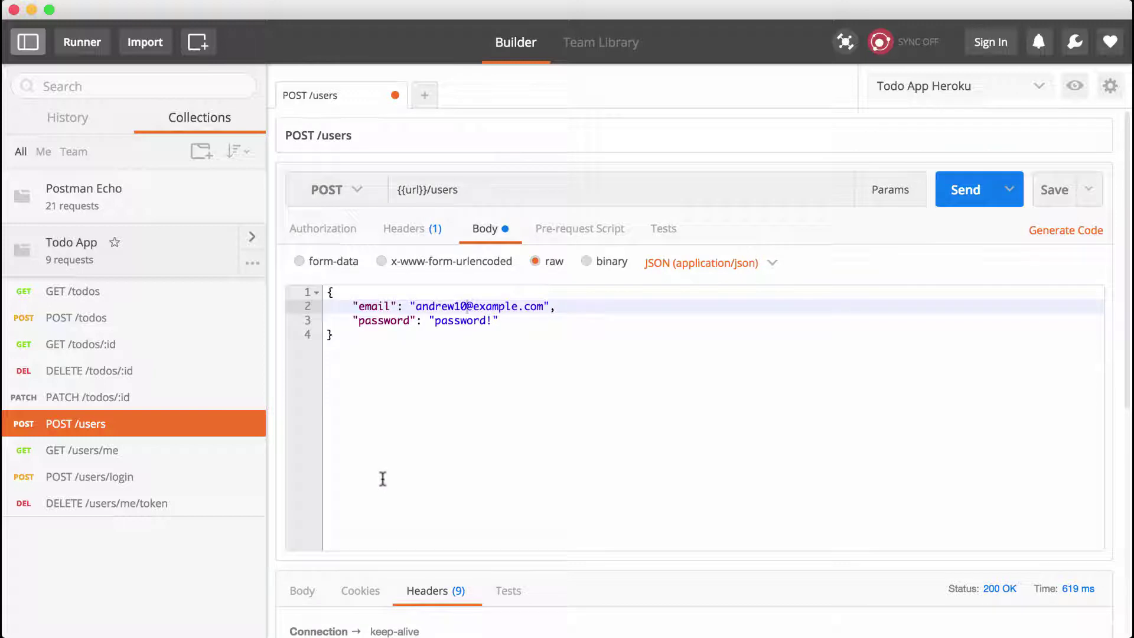
Open the test script of the POST /users request and look through the available code snippets.
left_click(665, 233)
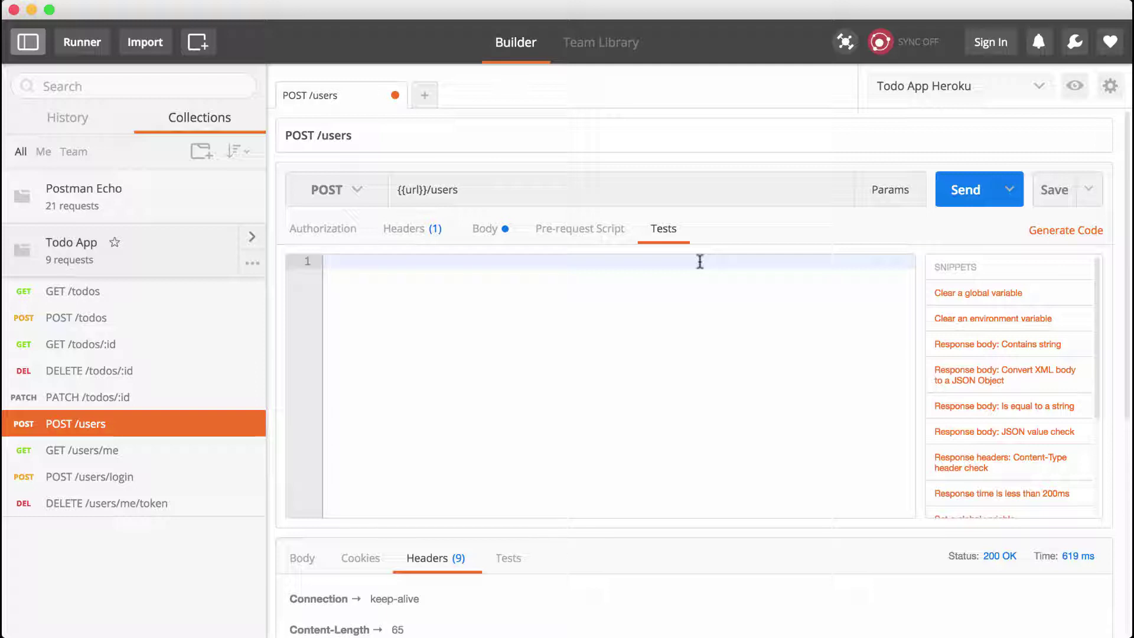
scroll(986, 271, "down", 1)
scroll(987, 270, "down", 5)
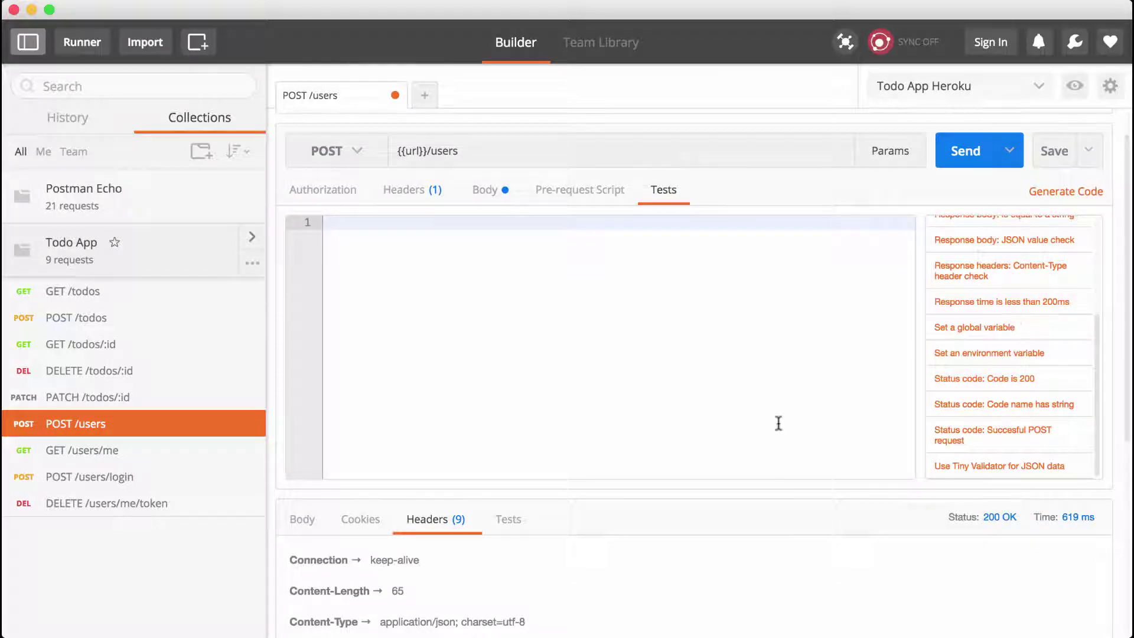
scroll(779, 423, "up", 2)
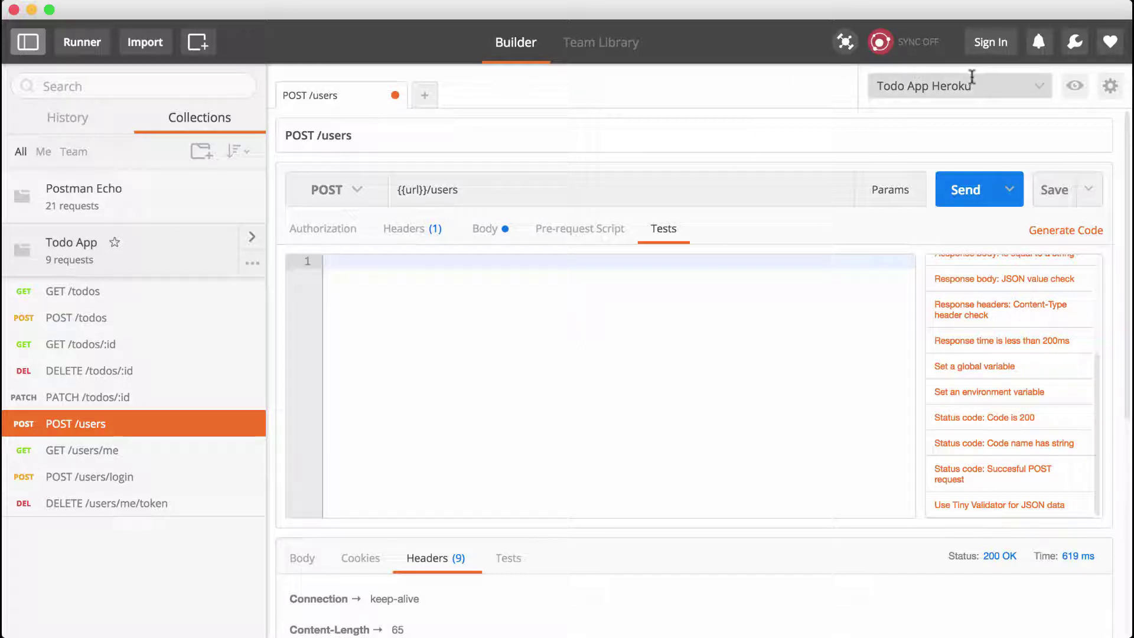
Review the available environments and inspect the variables defined in the Todo App Heroku environment.
left_click(1026, 89)
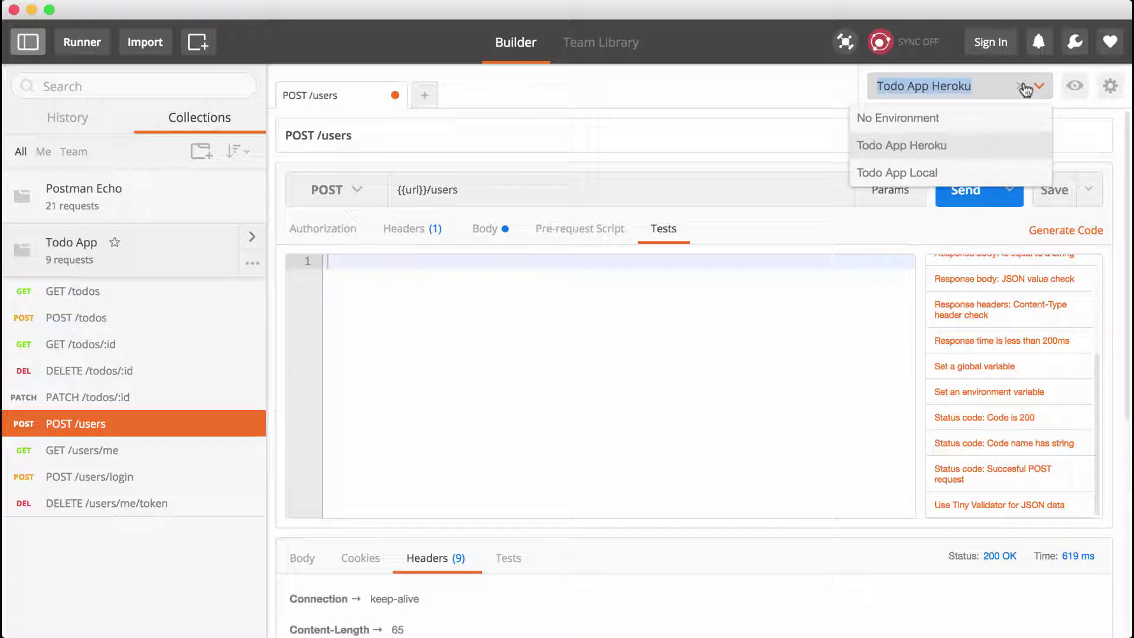
left_click(1110, 86)
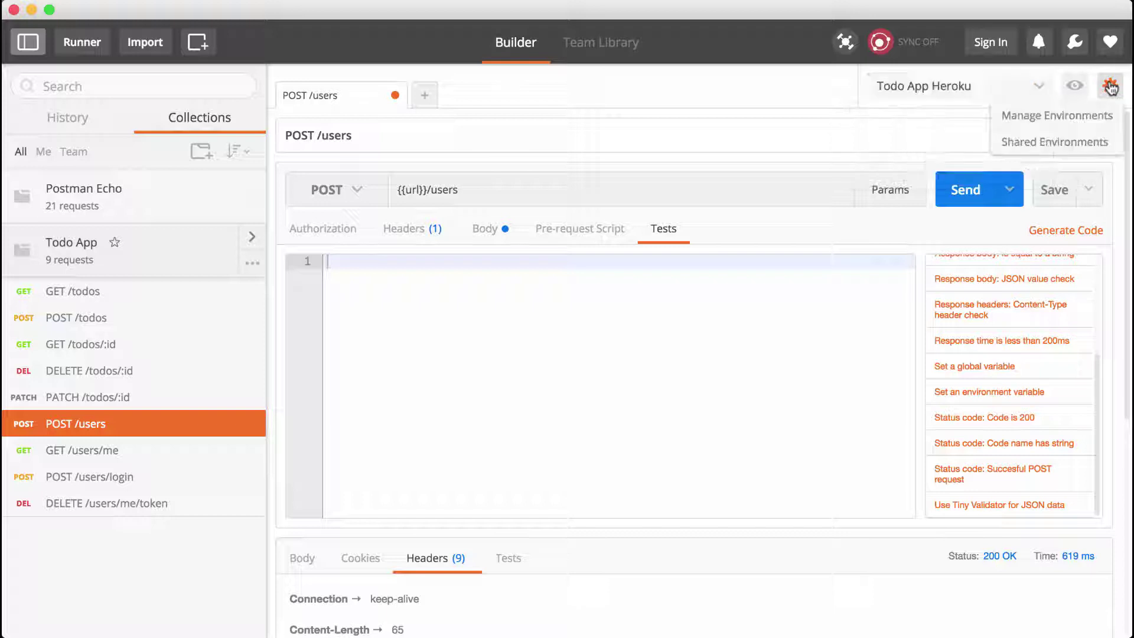
left_click(1068, 91)
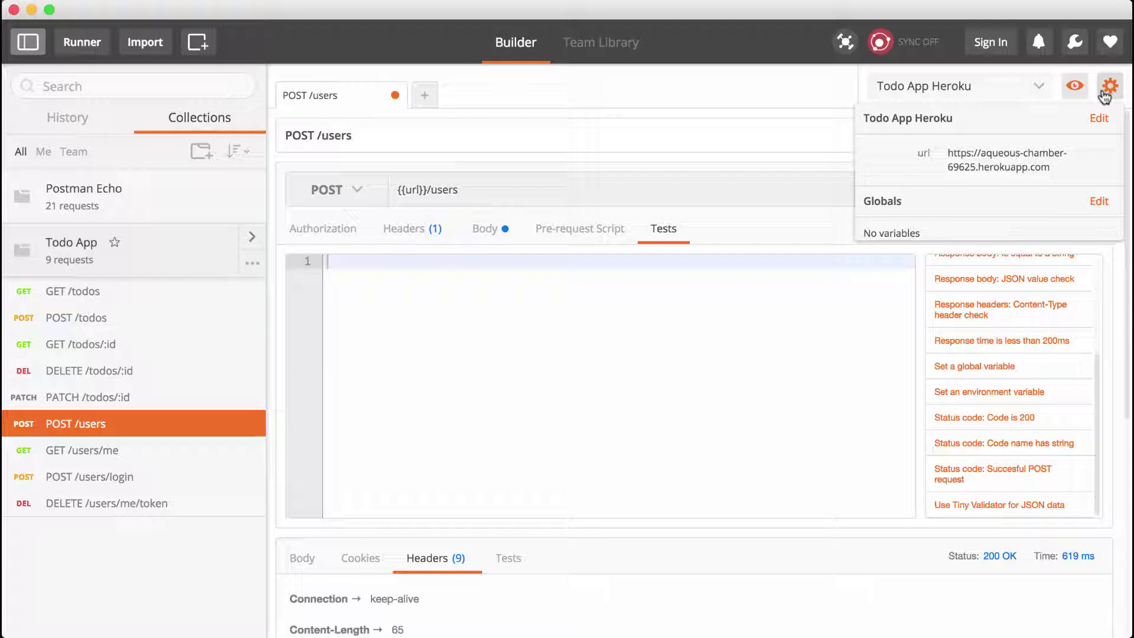
Write the first test script line as var token = postman.getResponseHeader('x-auth'); to capture the response token.
left_click(741, 341)
type("var token = ")
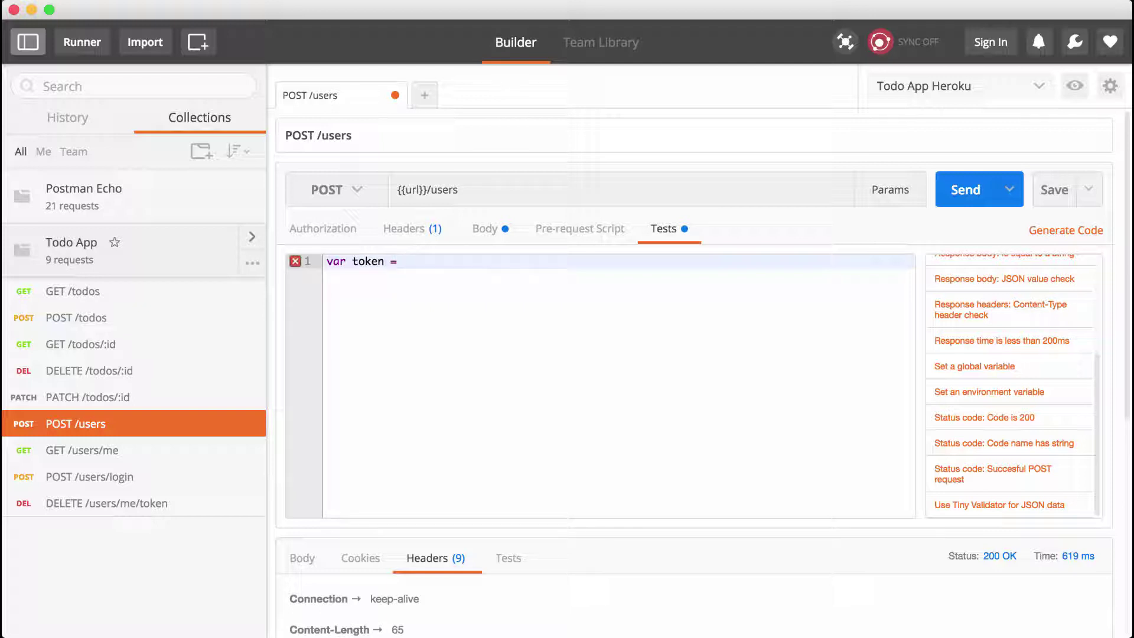
type("postman")
type(".getRespo")
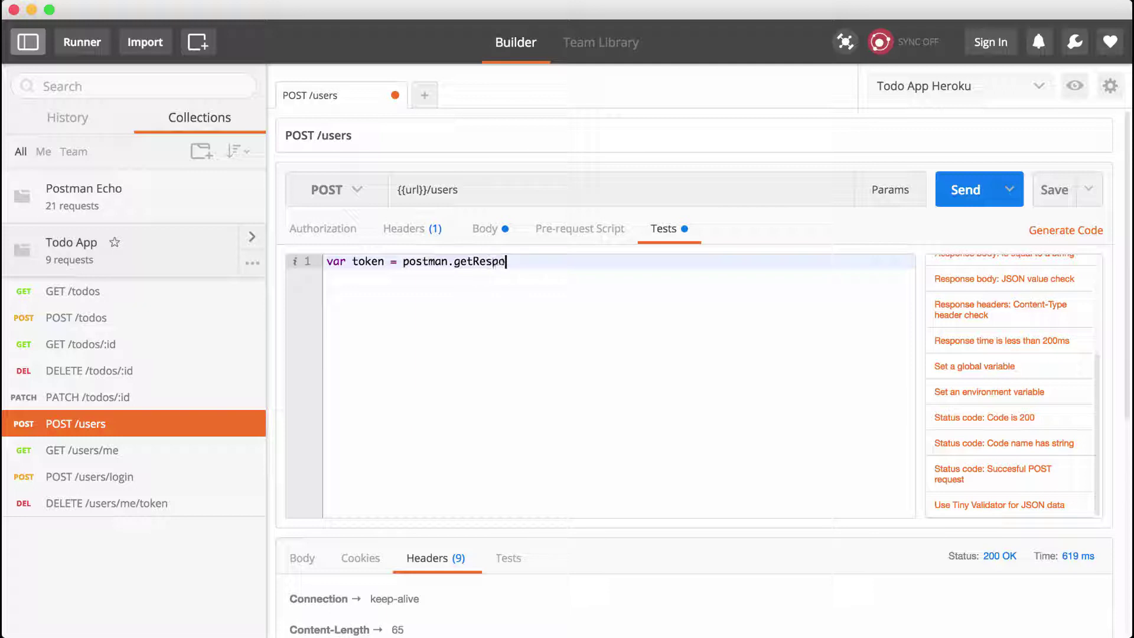
type("nseHeader('x-auth')")
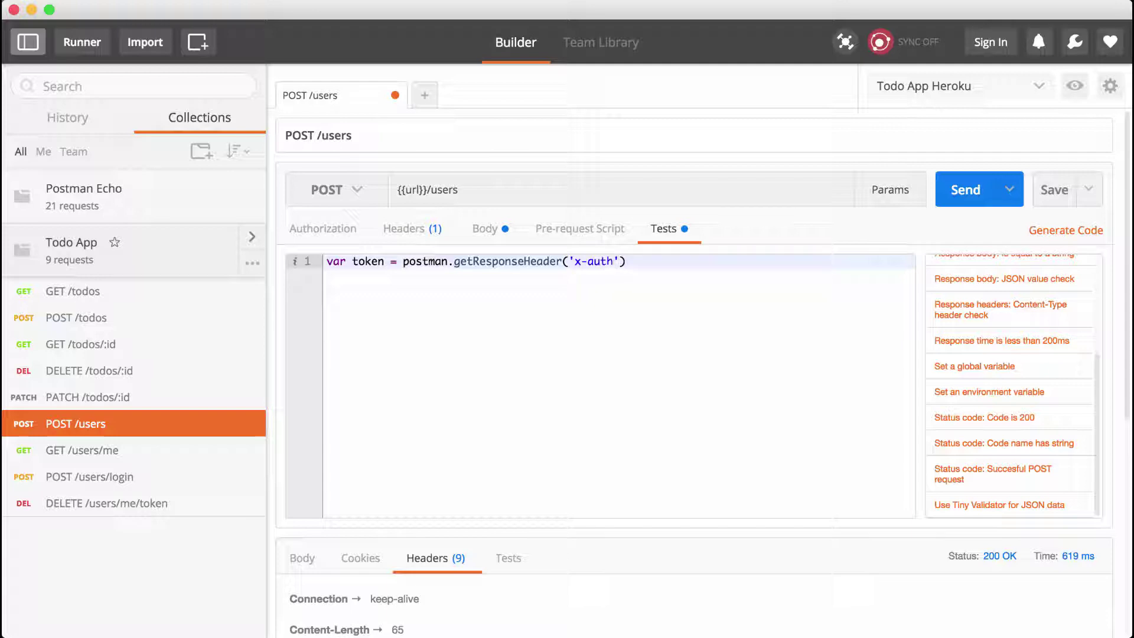
type(";")
key("Return")
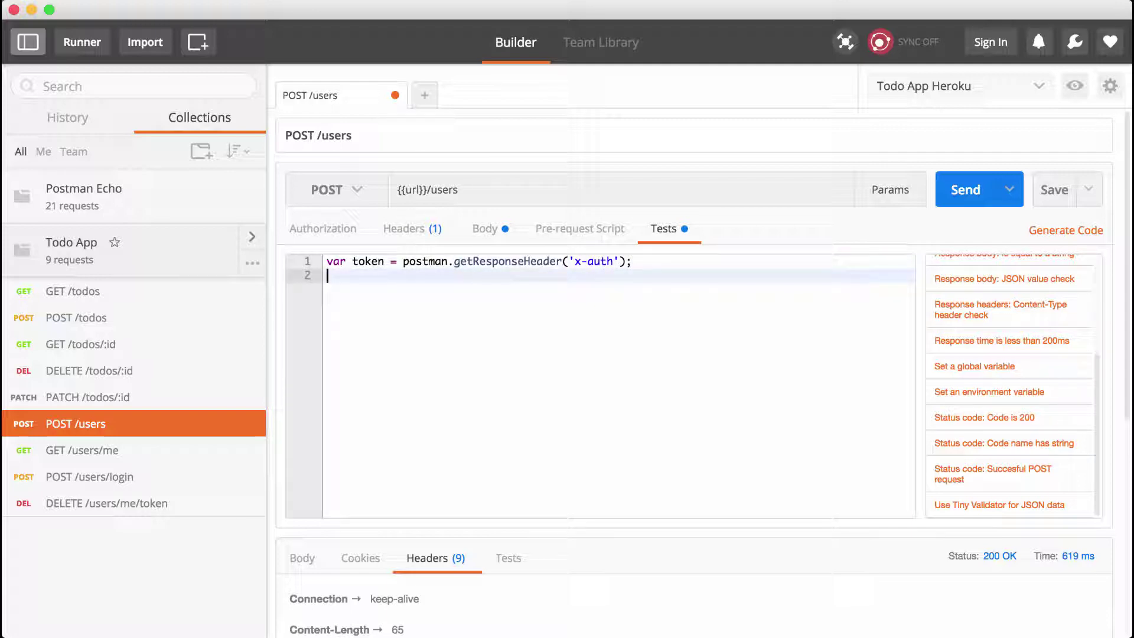
Add the script line postman.setEnvironmentVariable('x-auth', token); and save the POST /users request.
type("postman.setEnvironm")
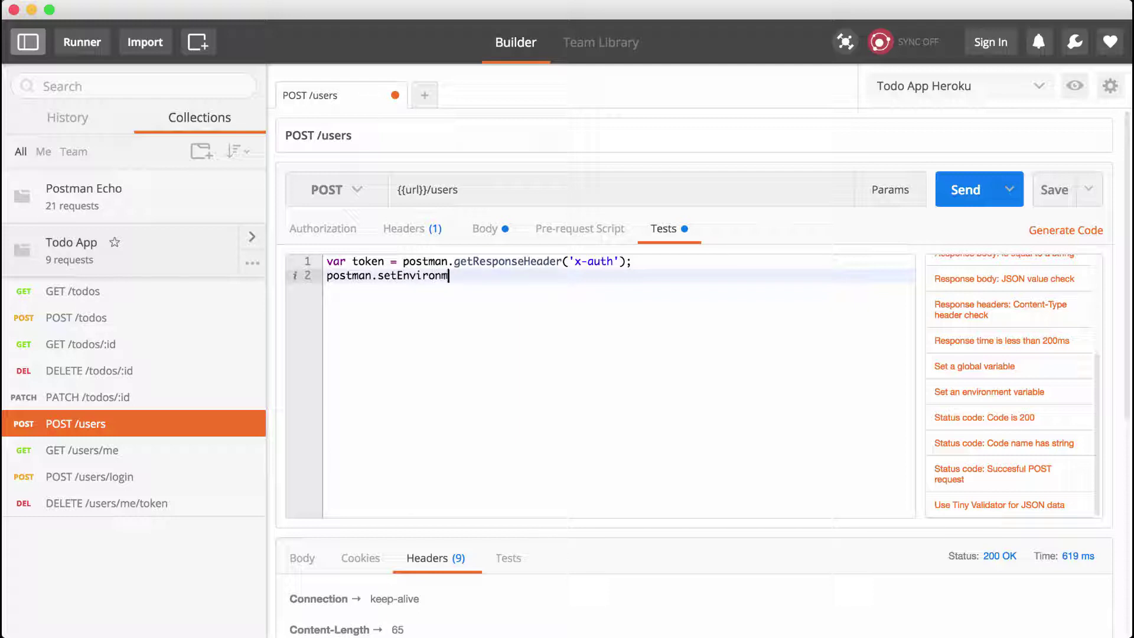
type("entVariable('x-auth")
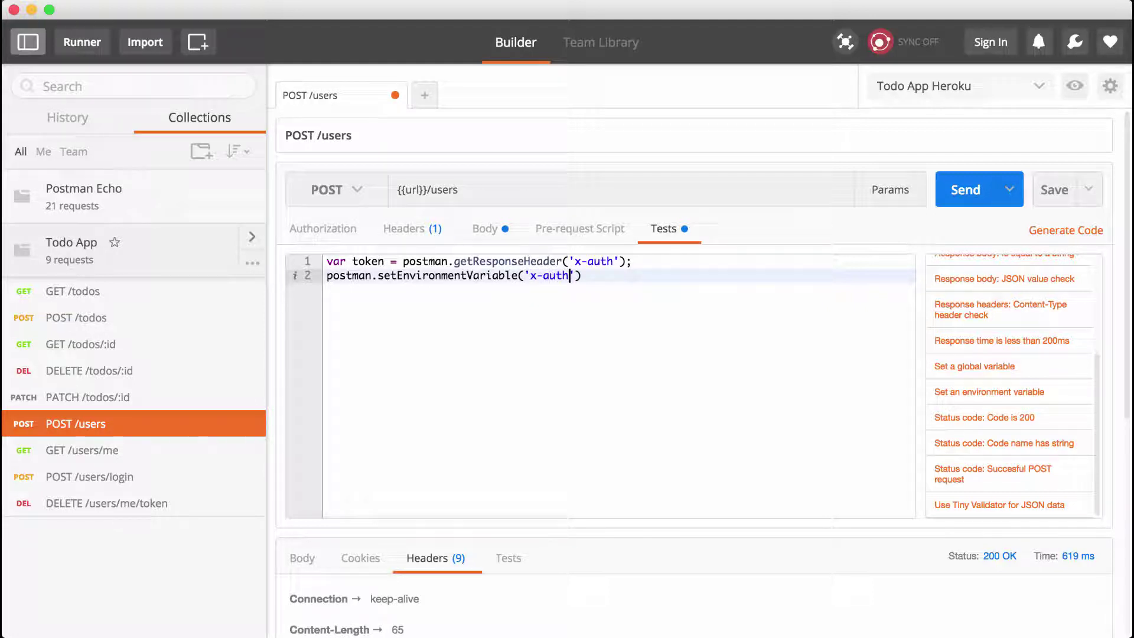
type("', toke")
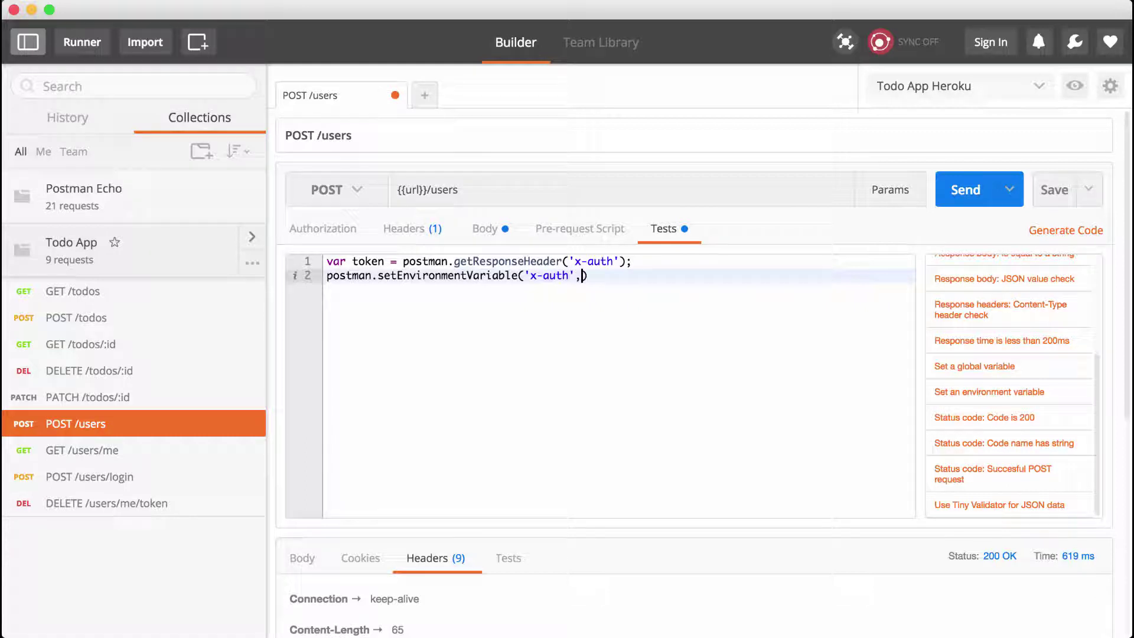
type("n);")
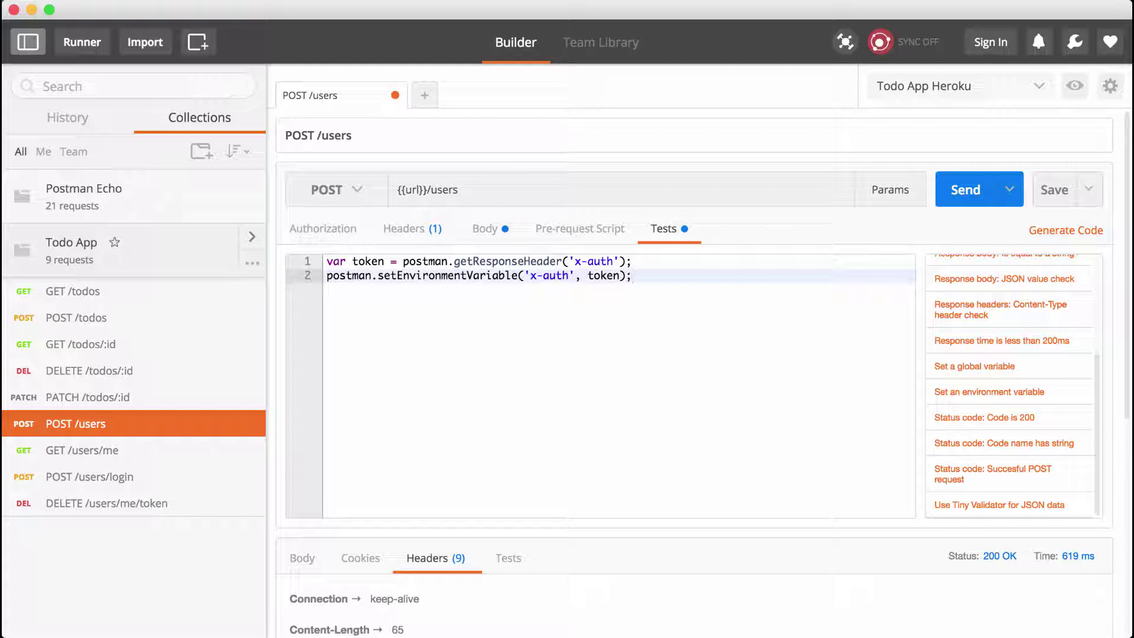
left_click(1050, 191)
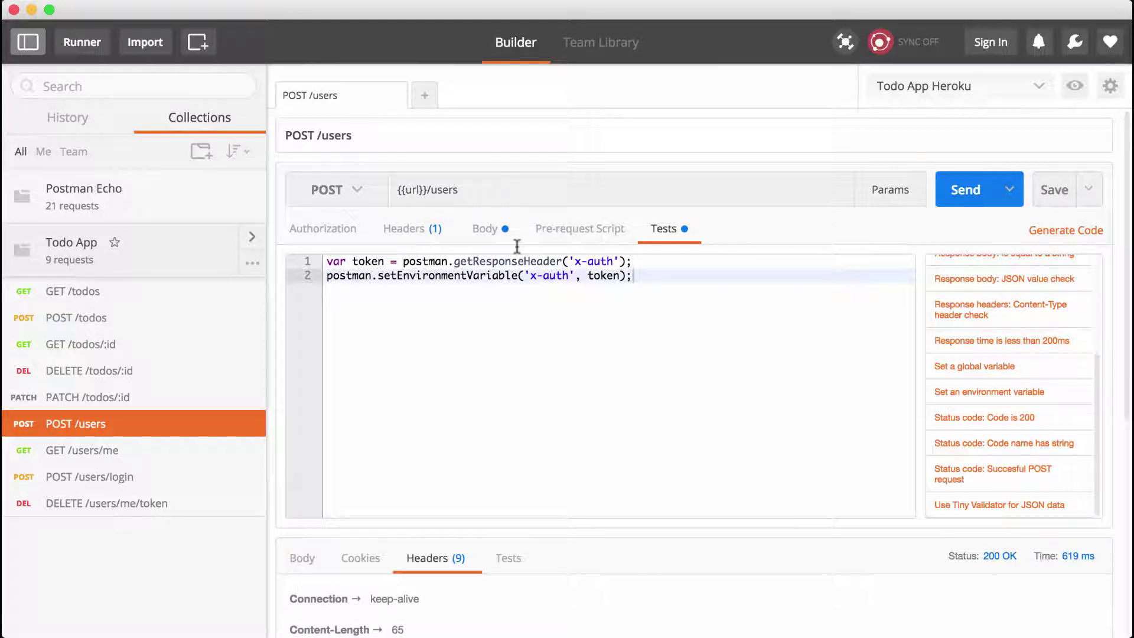
Change the number in the JSON body's email value to 11, send the POST /users request, and view the response headers.
left_click(493, 237)
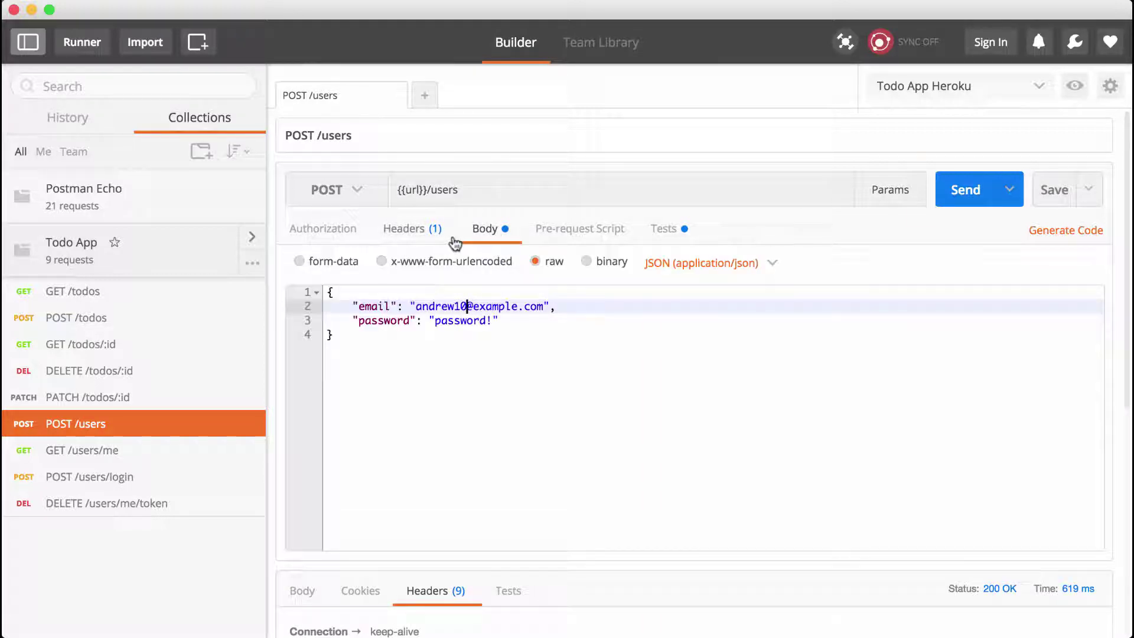
left_click(472, 307)
key("BackSpace")
type("1")
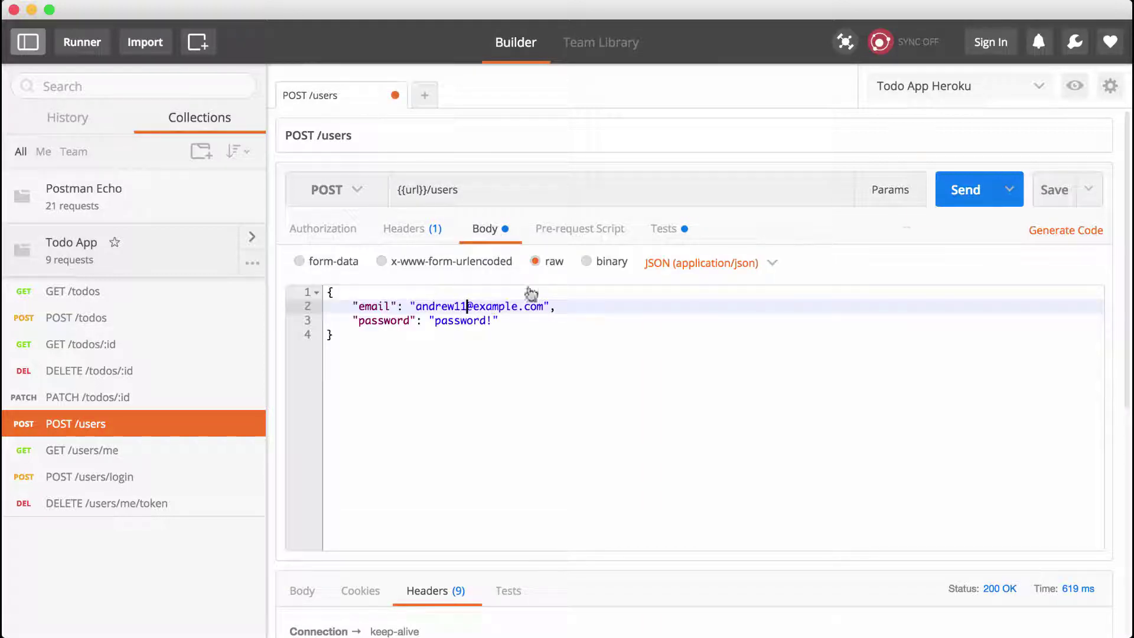
left_click(969, 195)
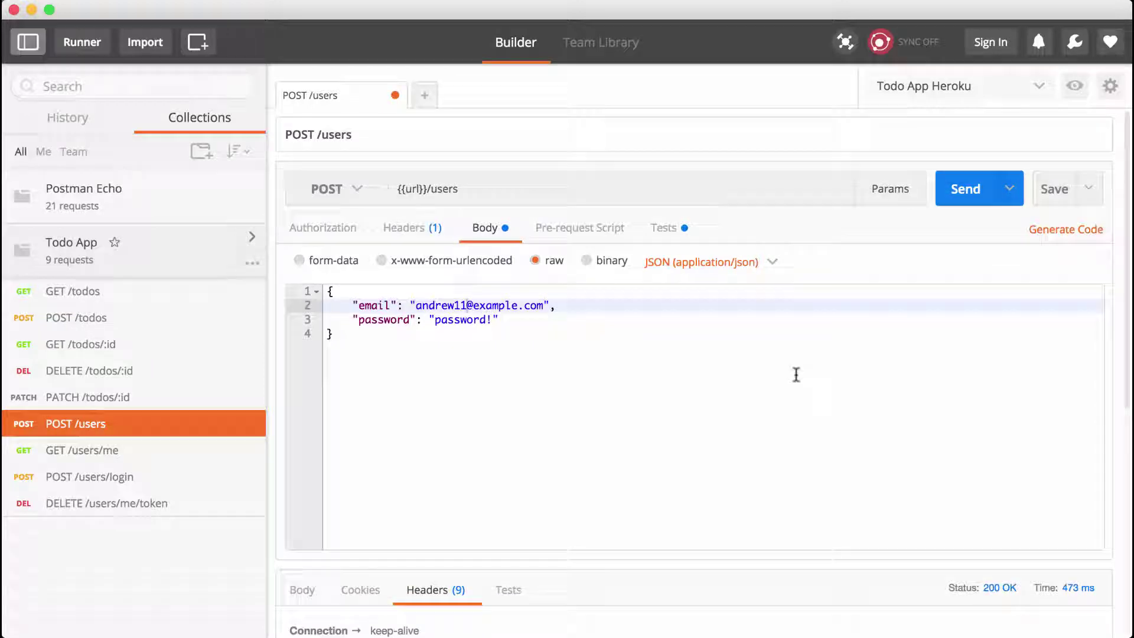
scroll(796, 374, "down", 5)
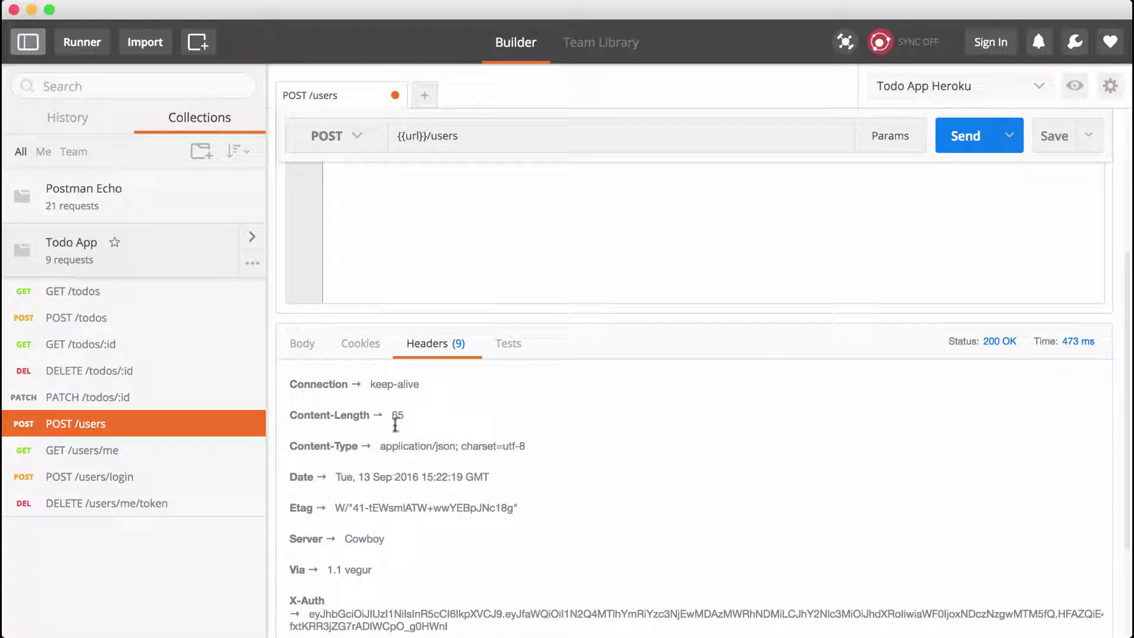
View the POST /users response body and inspect the x-auth variable in the Todo App Heroku environment.
left_click(302, 348)
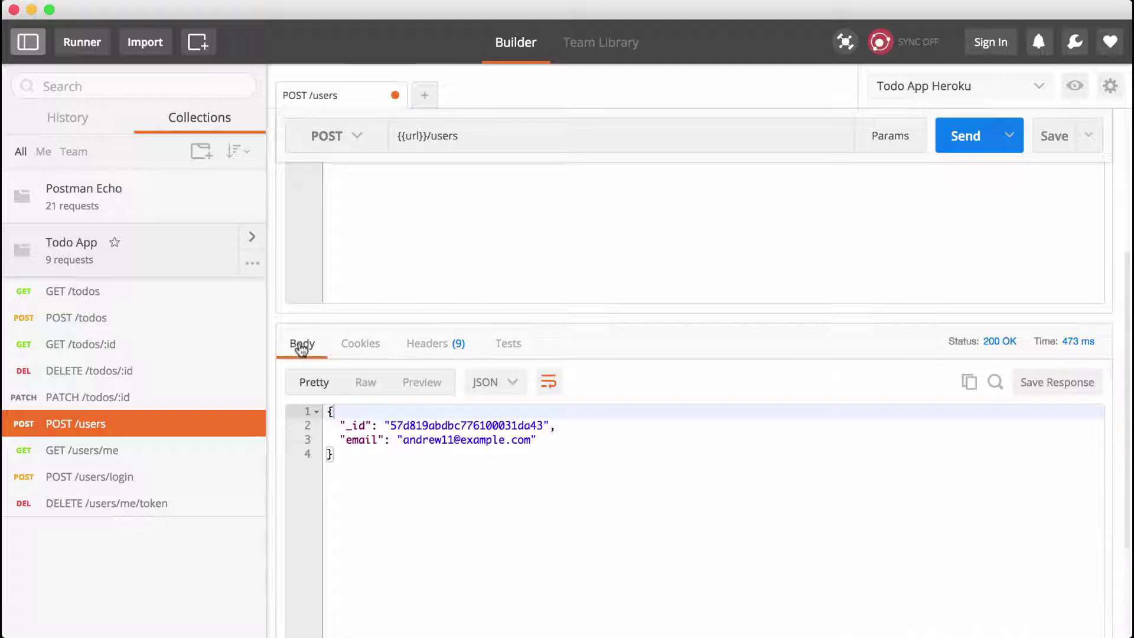
scroll(701, 458, "up", 5)
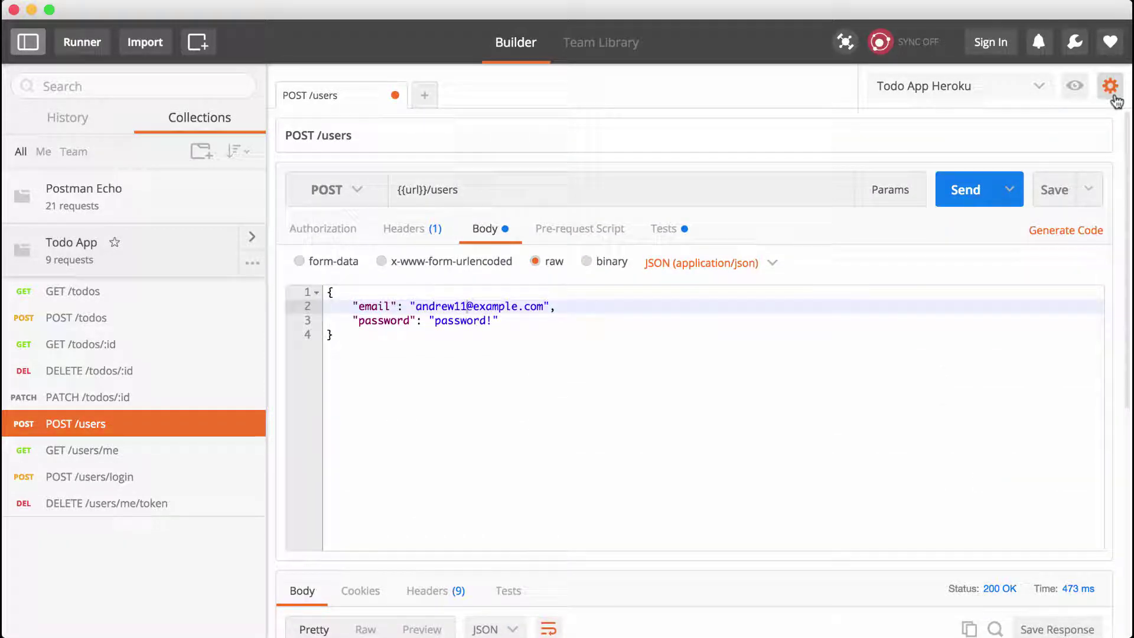
left_click(1076, 89)
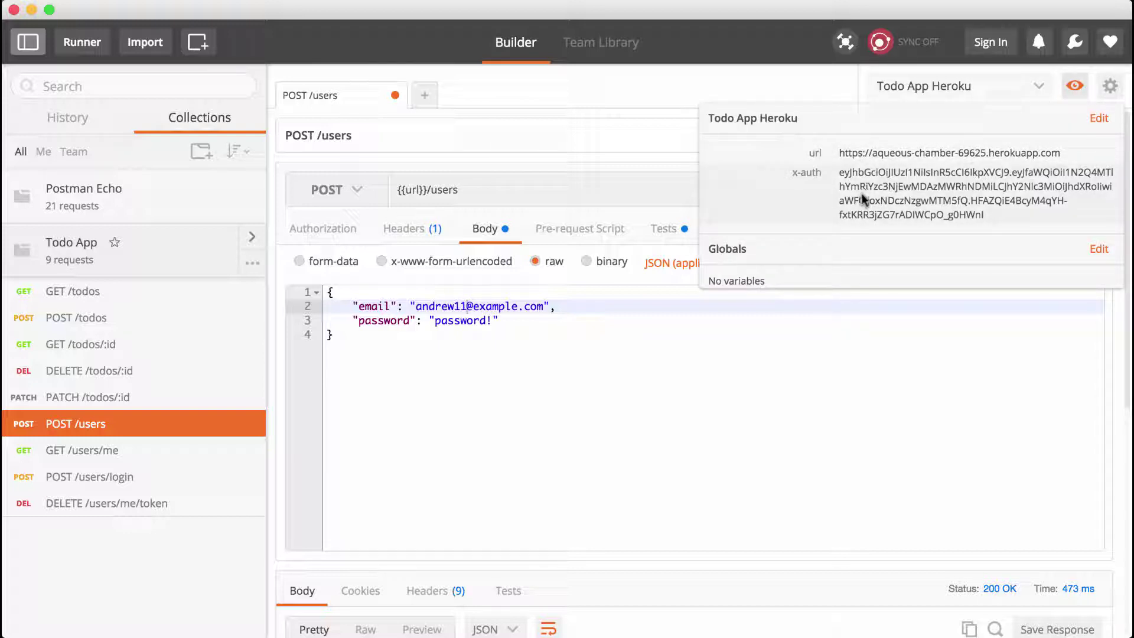
left_click(644, 377)
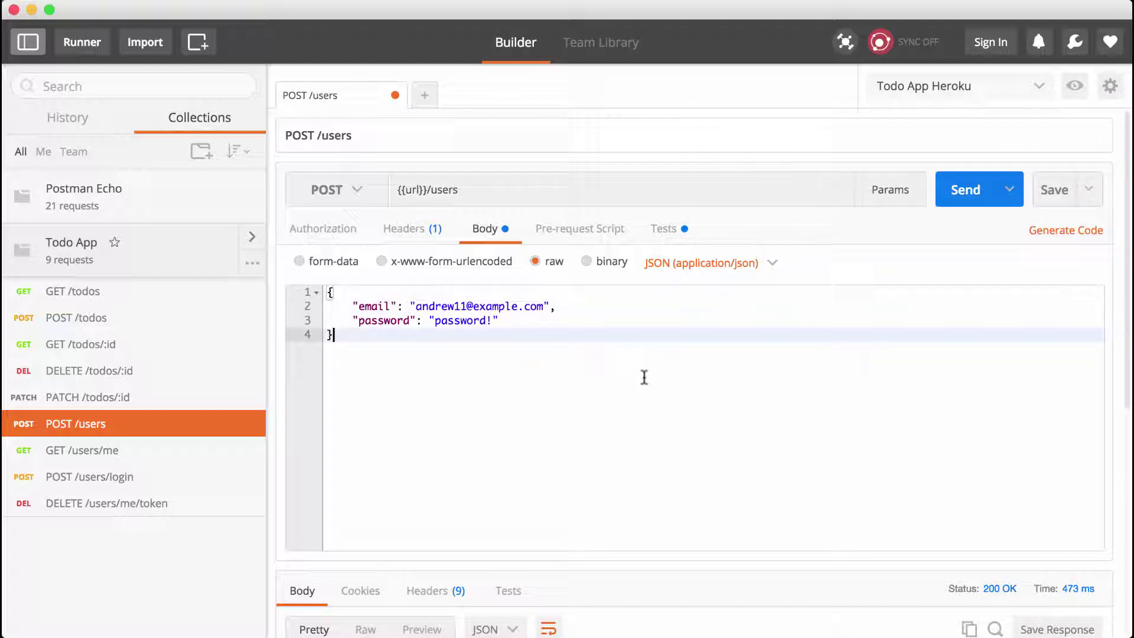
Open the GET /todos request and send it without any request headers.
left_click(169, 300)
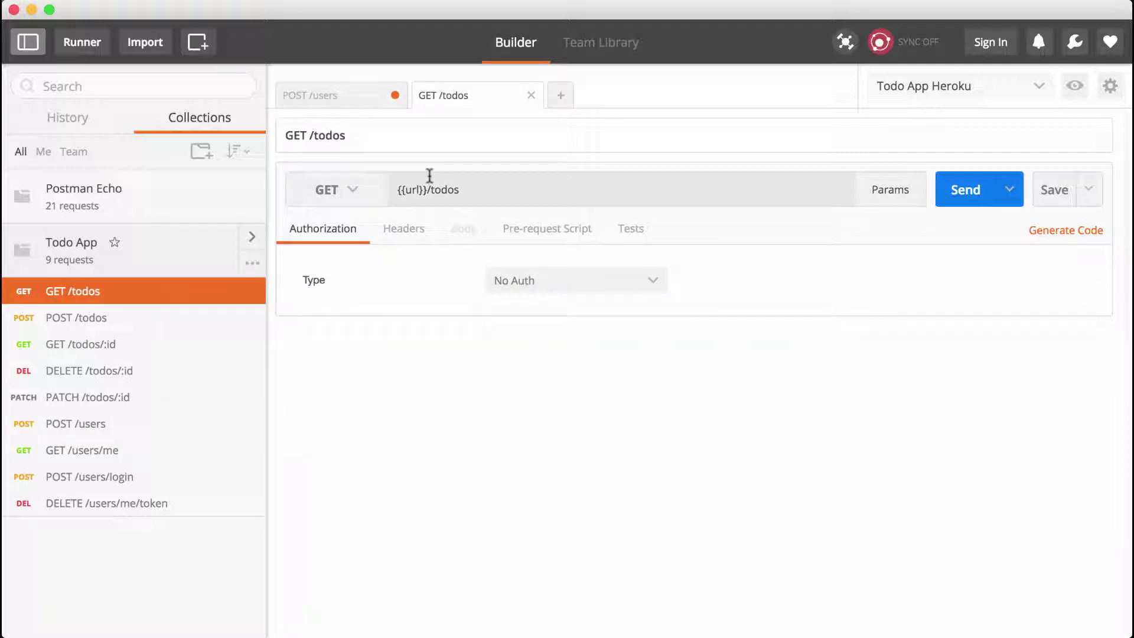
left_click(399, 237)
left_click(961, 181)
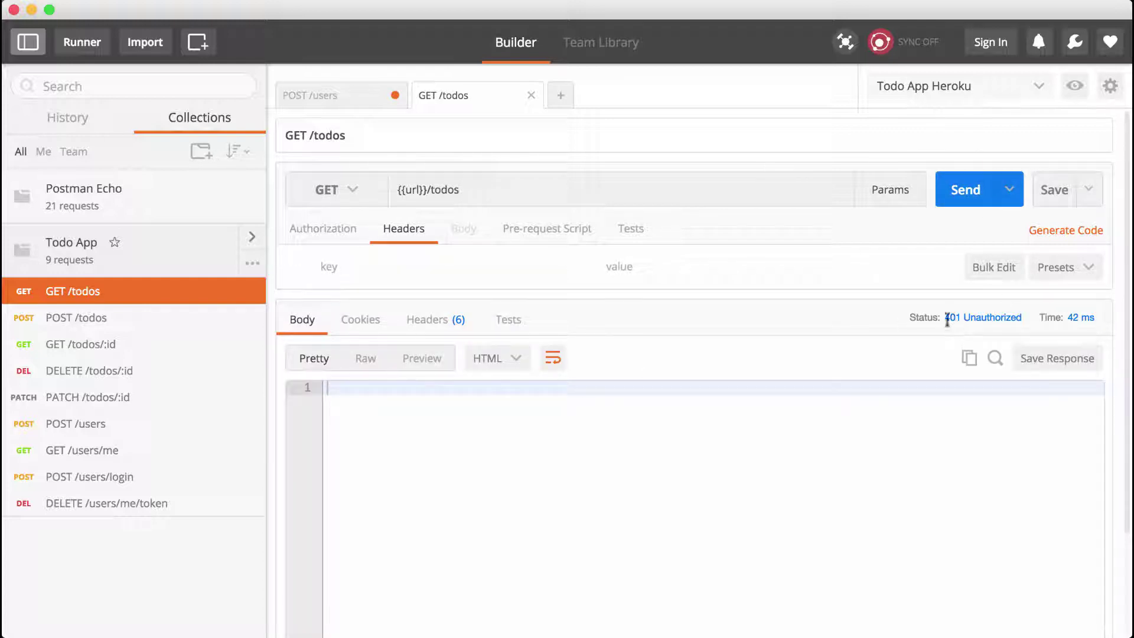
Add an x-auth header with the value {{x-auth}} to GET /todos, then save and send the request.
left_click(458, 271)
type("x-auth")
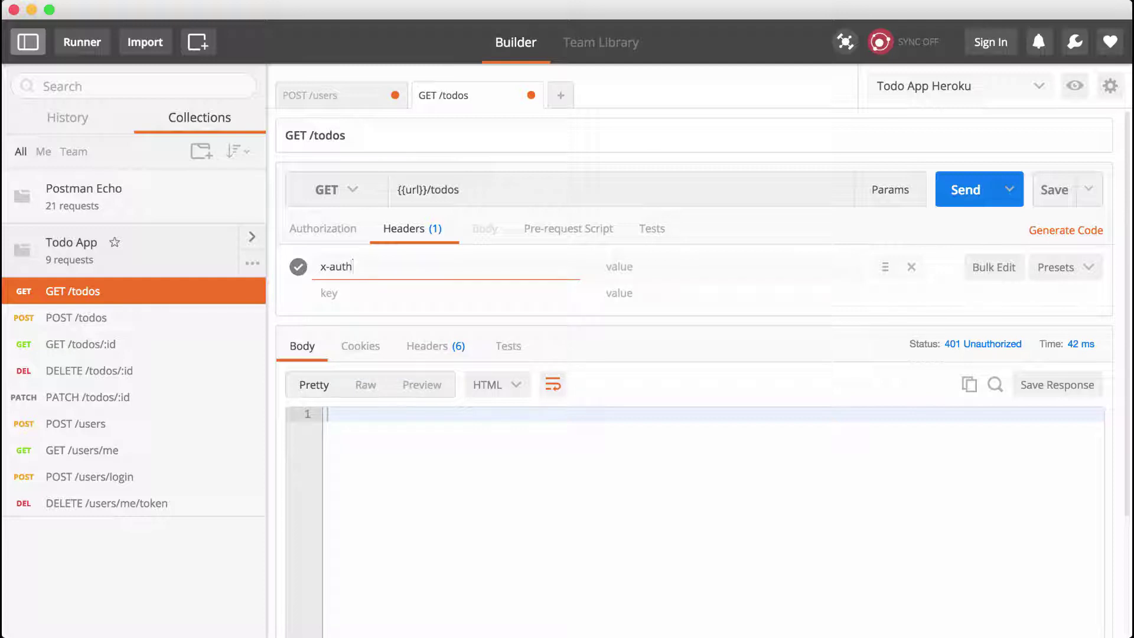
left_click(665, 271)
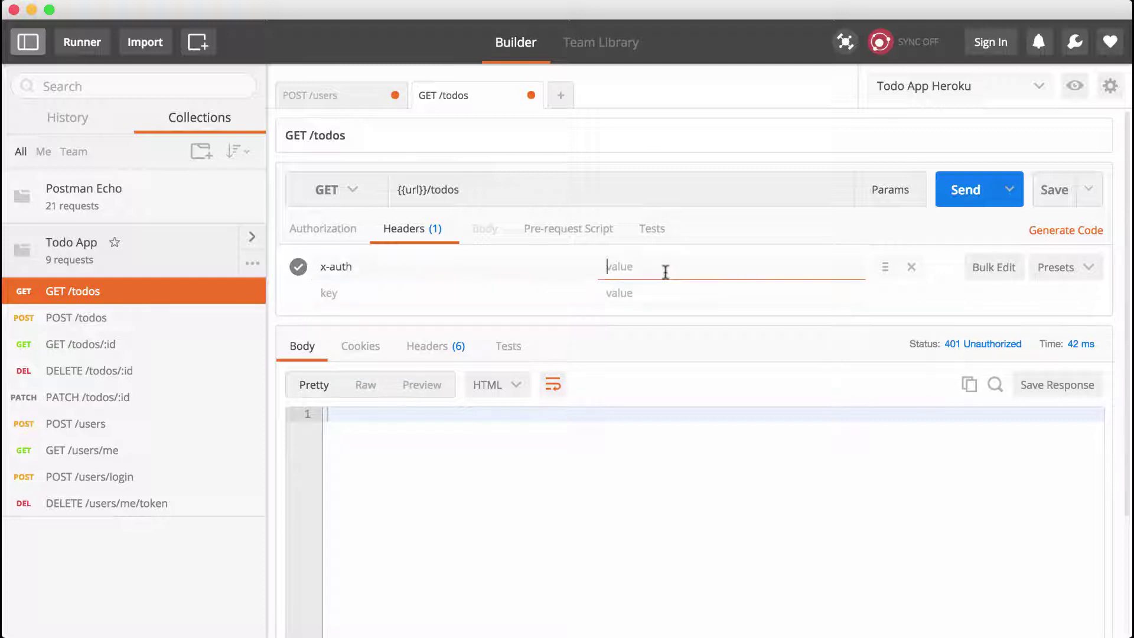
type("{{x-auth")
left_click(1049, 194)
left_click(964, 189)
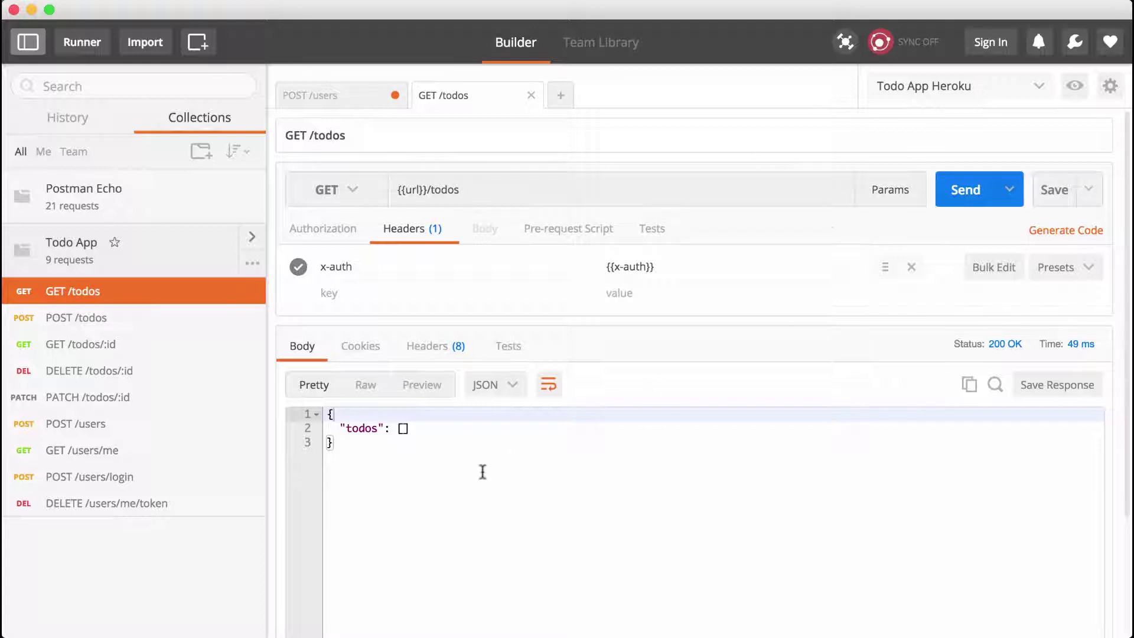
Return to the POST /users request and save its changes.
left_click(345, 102)
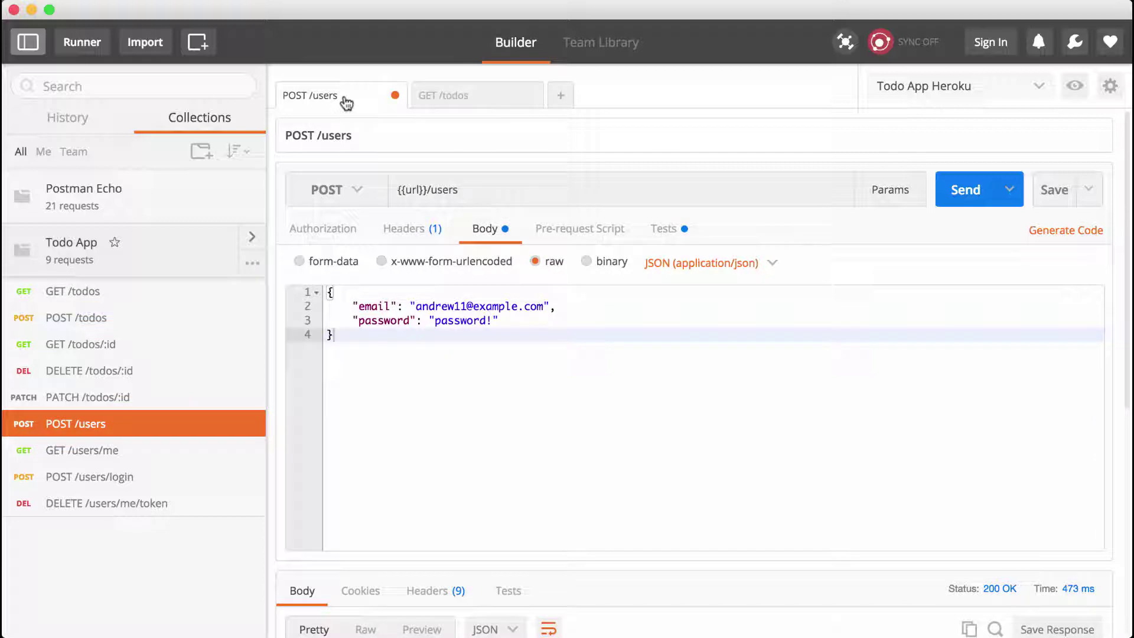
left_click(978, 189)
scroll(815, 299, "down", 3)
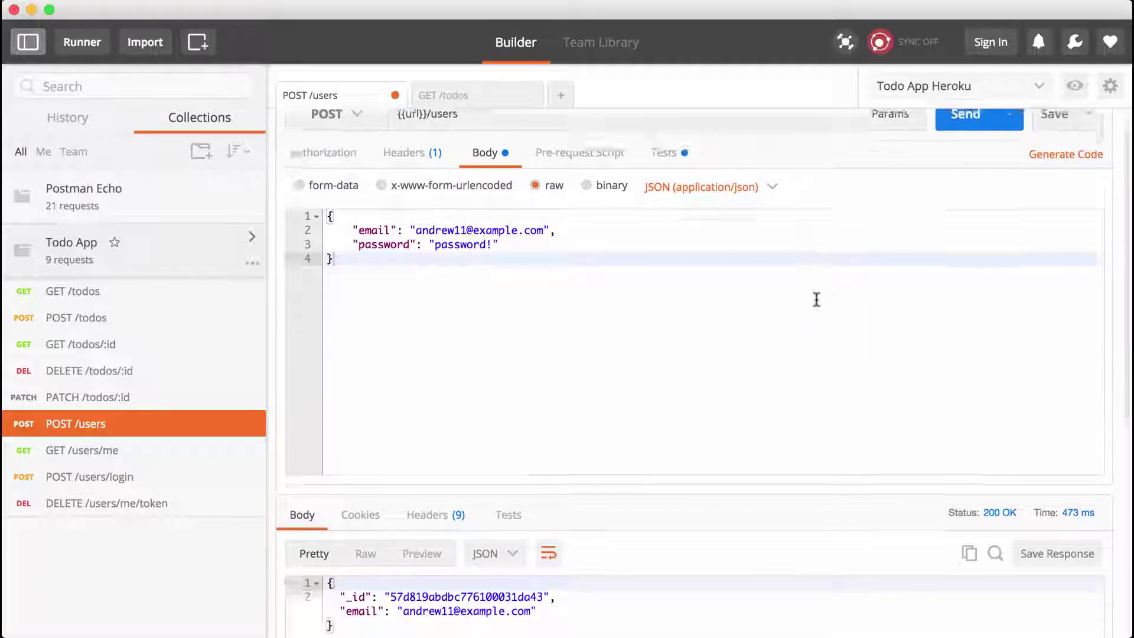
left_click(1054, 137)
scroll(506, 216, "up", 3)
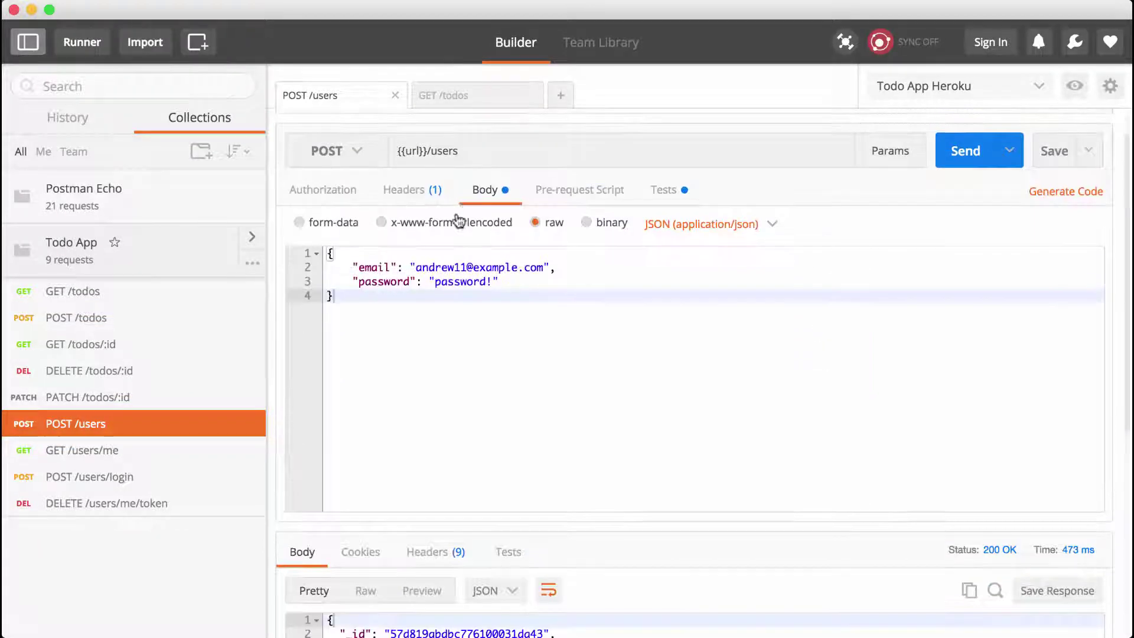
Copy the whole test script from POST /users into the tests of POST /users/login and save that request.
left_click(670, 190)
left_click(697, 228)
key("ctrl+a")
key("super+c")
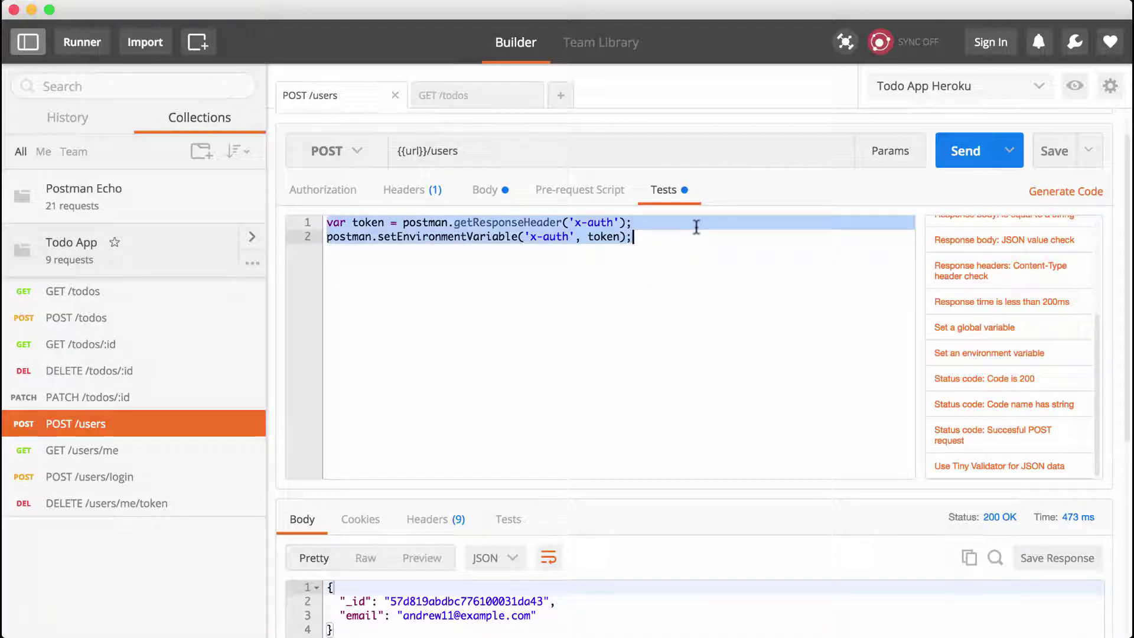
left_click(131, 480)
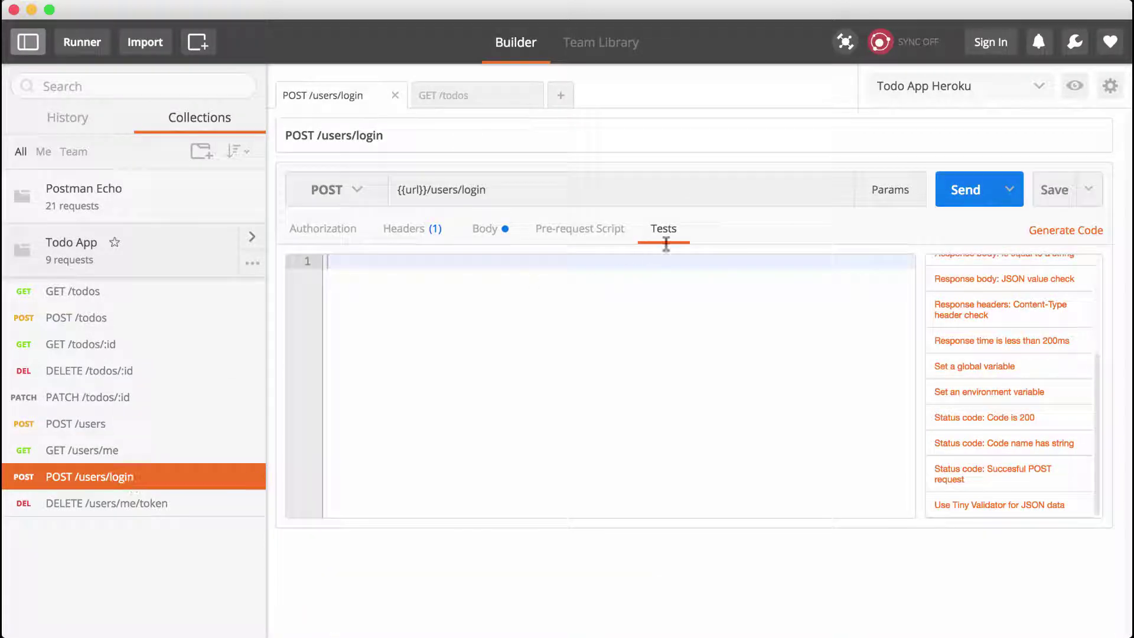
key("super+v")
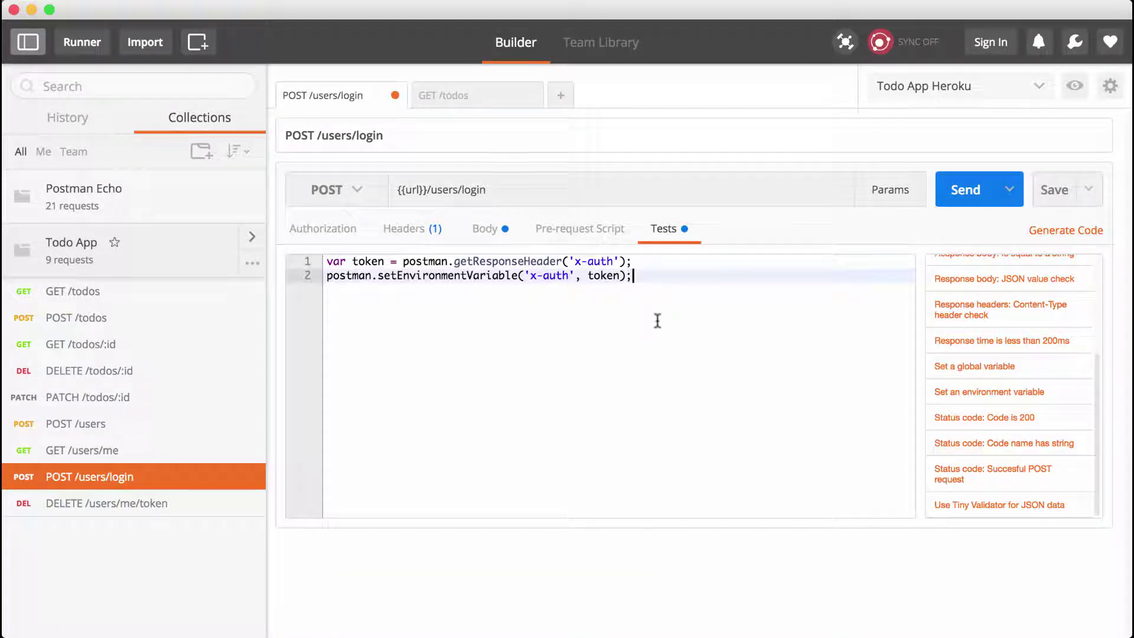
left_click(1046, 188)
Send the POST /users/login request and check the x-auth environment variable, the response headers and the response body.
left_click(965, 188)
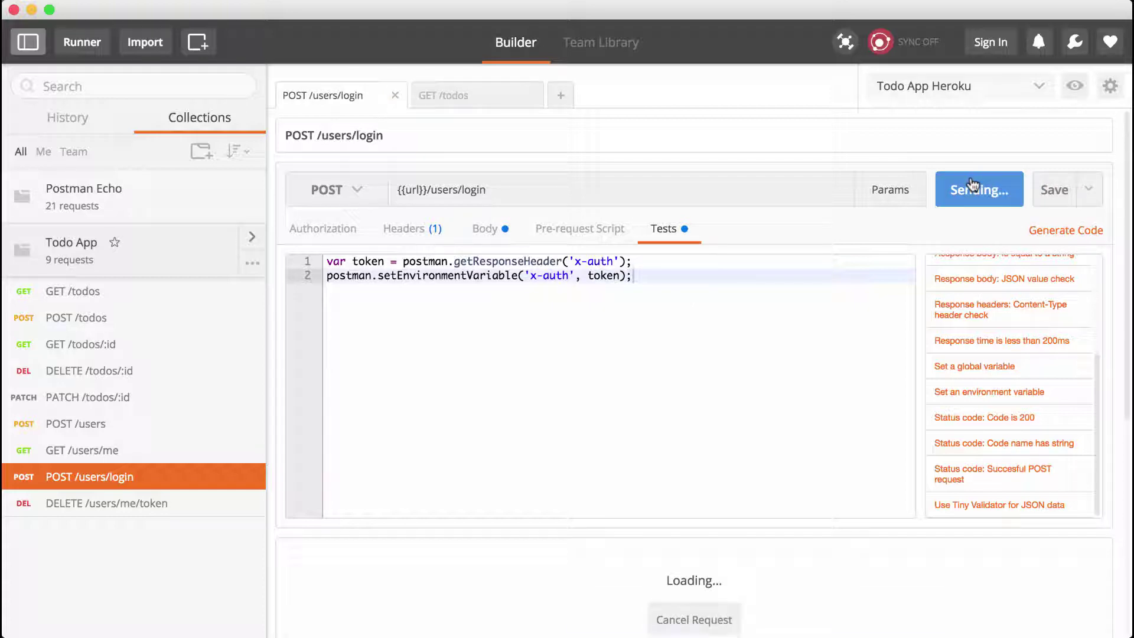
left_click(1074, 86)
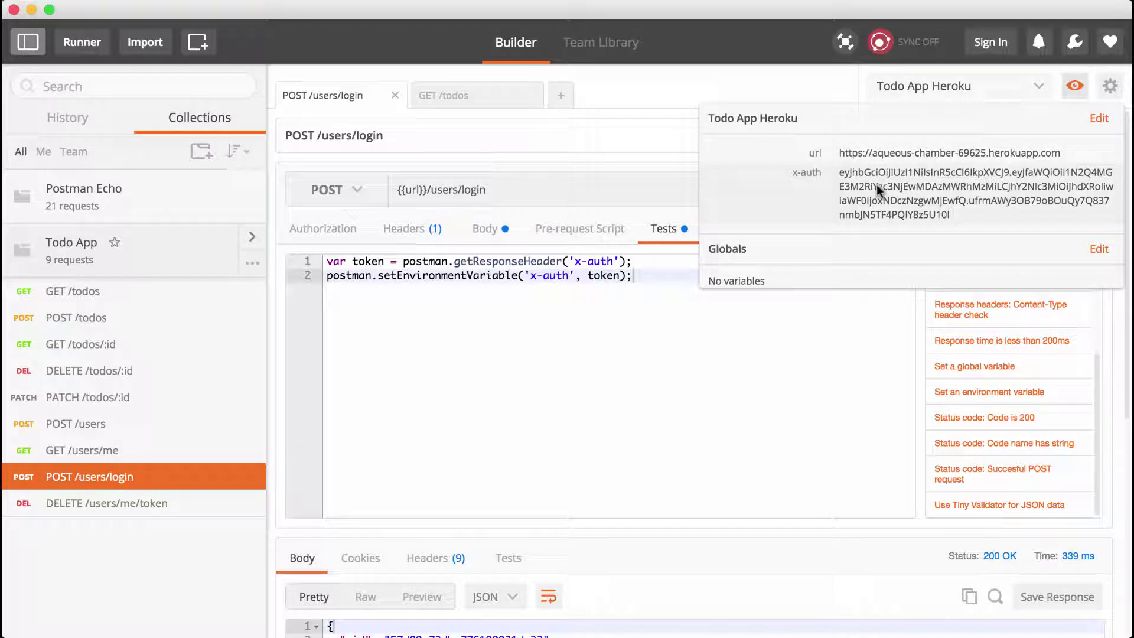
left_click(603, 409)
scroll(603, 409, "down", 3)
left_click(426, 448)
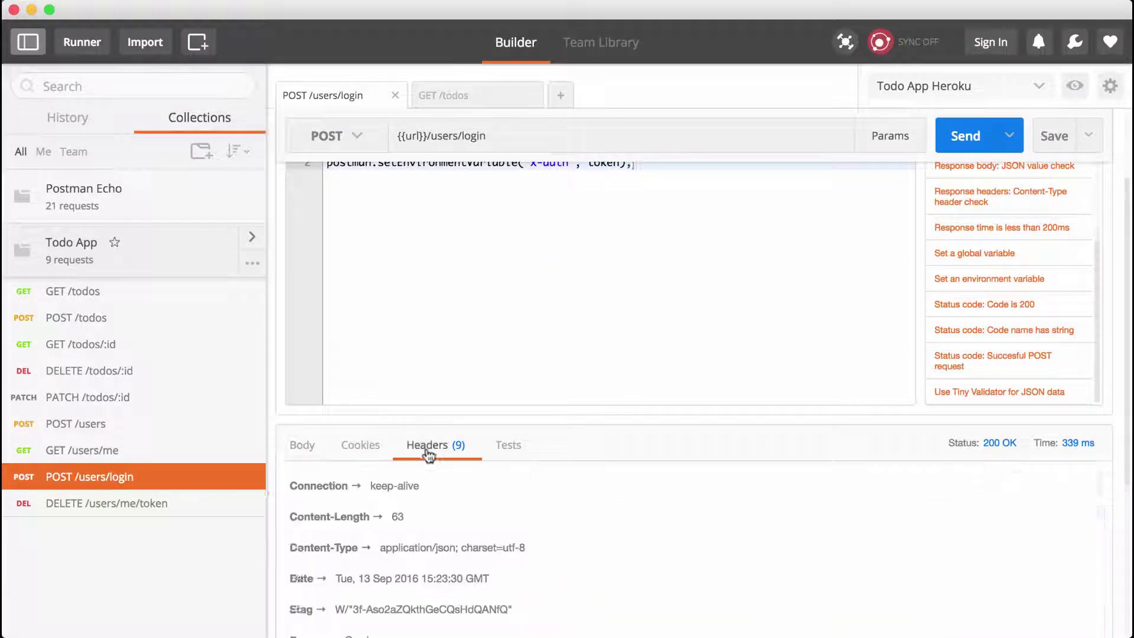
scroll(427, 452, "down", 5)
scroll(344, 467, "up", 8)
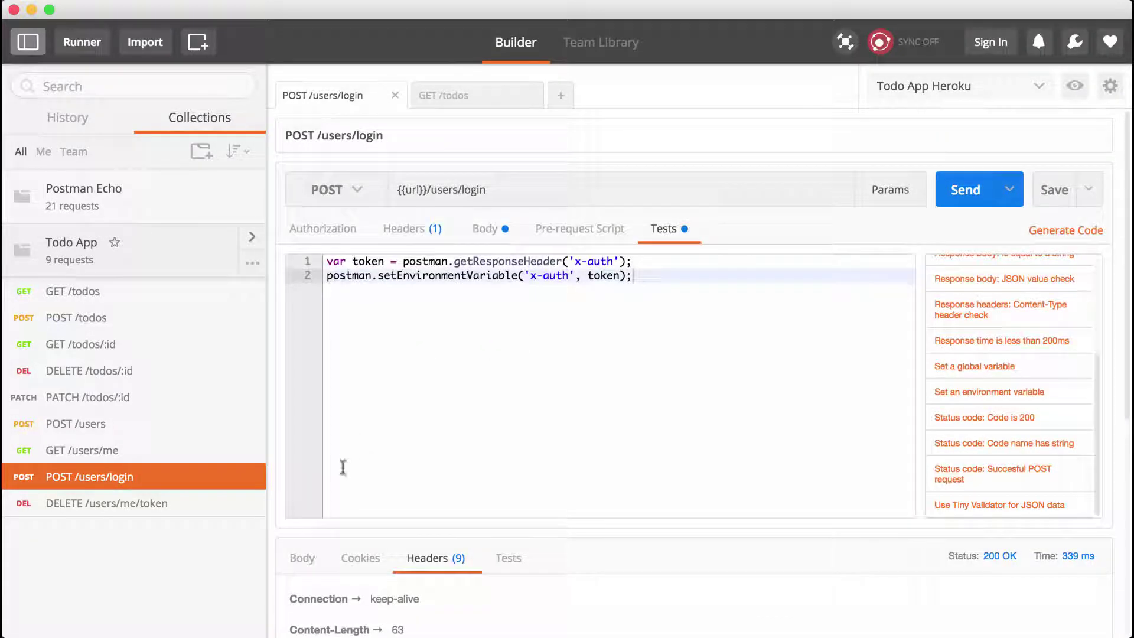
left_click(303, 557)
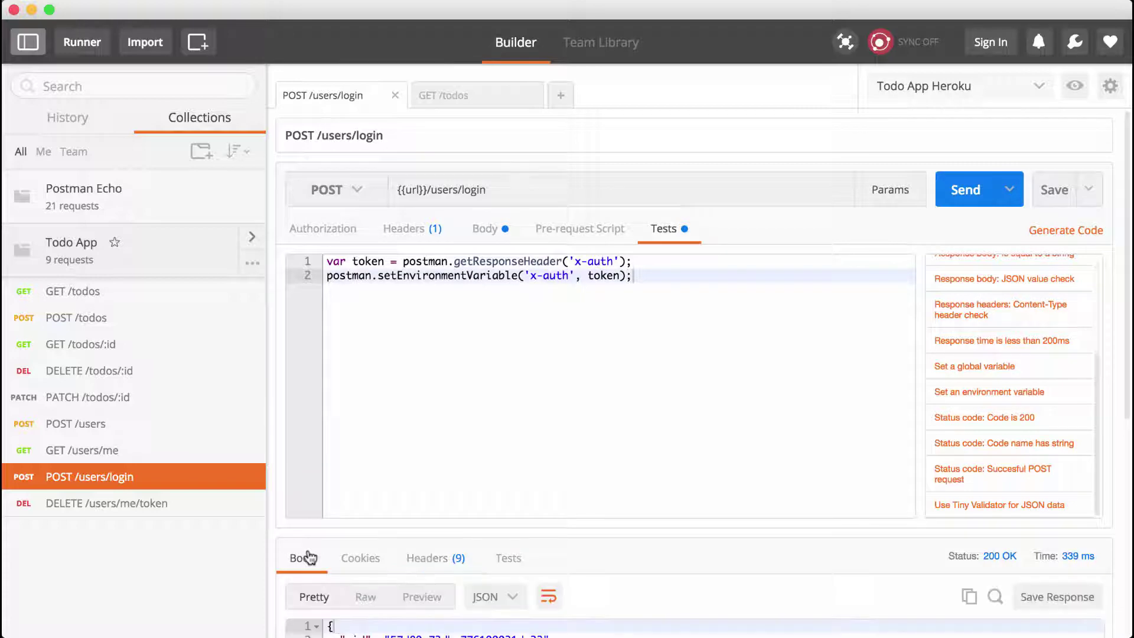
Reopen the GET /todos request and review its x-auth header key and value.
left_click(117, 299)
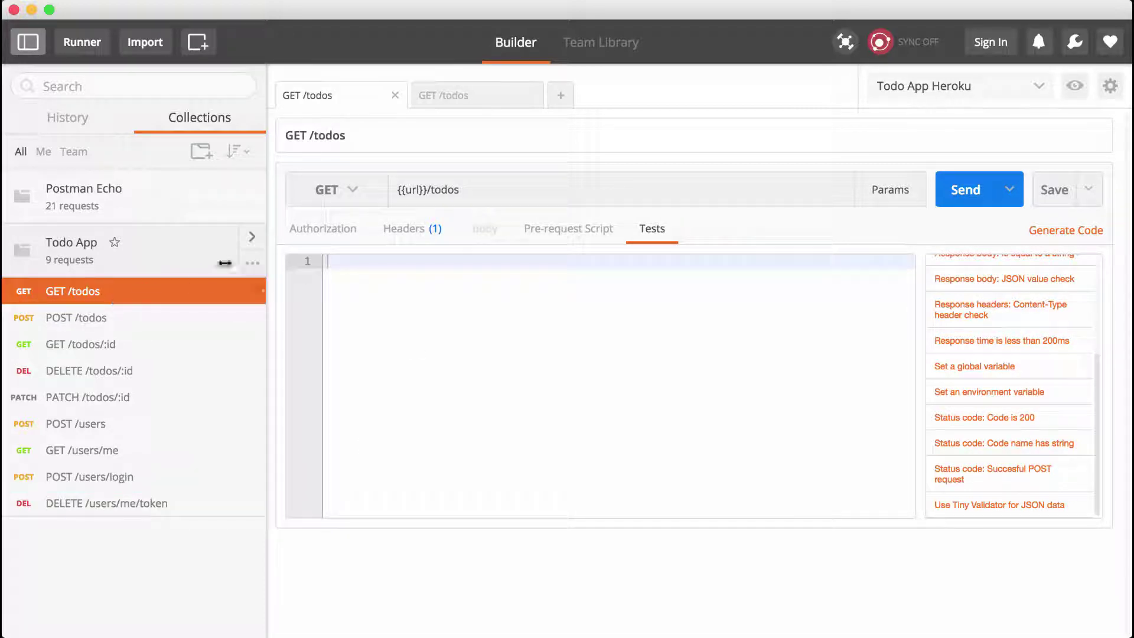
left_click(395, 237)
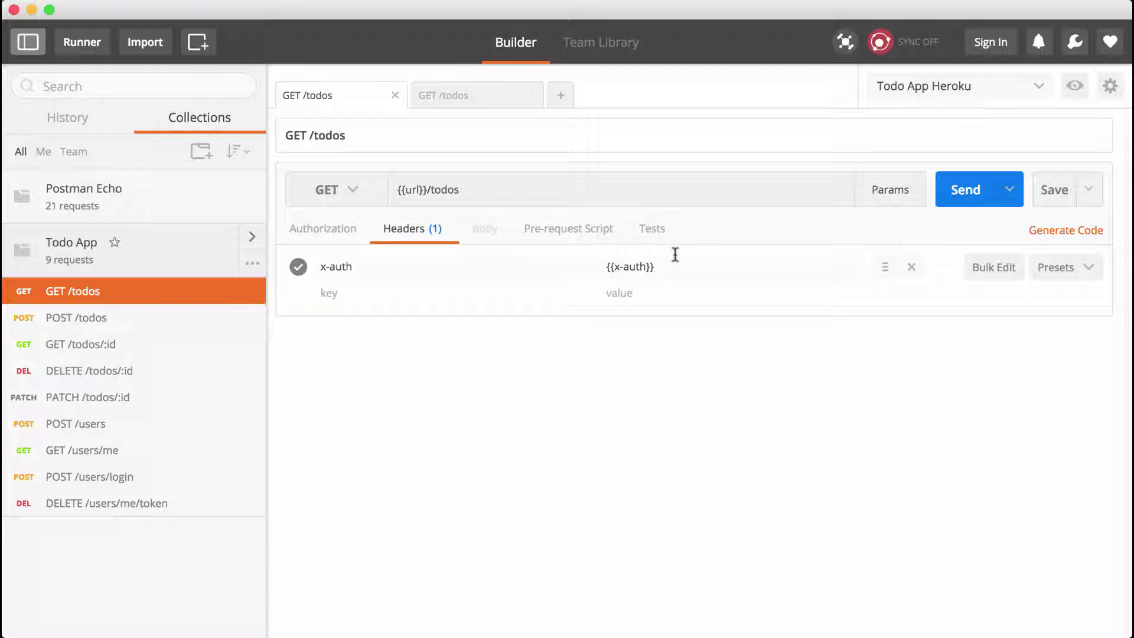
left_click(482, 266)
left_click(621, 268)
Add an x-auth header with the value {{x-auth}} to the POST /todos request and save it.
left_click(98, 325)
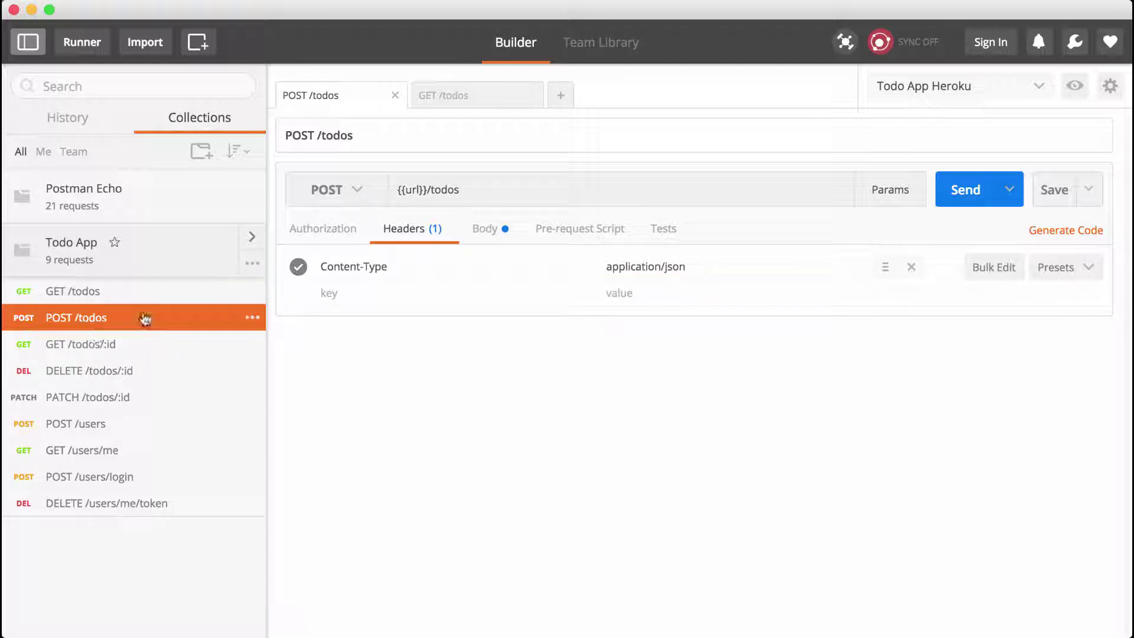
left_click(381, 301)
type("x")
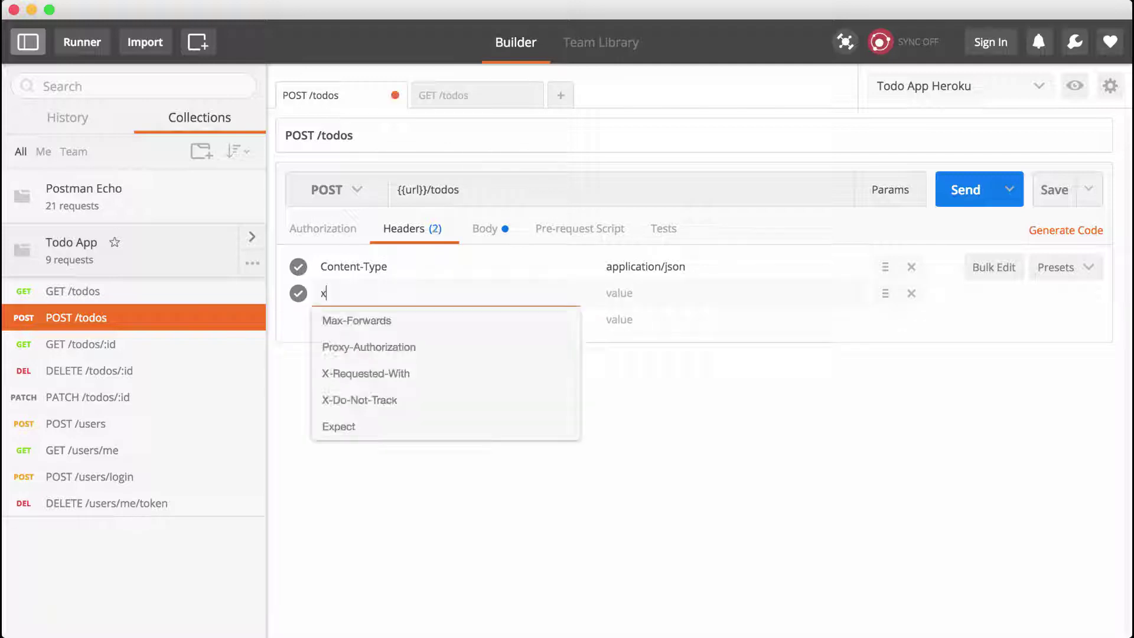
type("-auth")
key("Tab")
type("{{x-auth}")
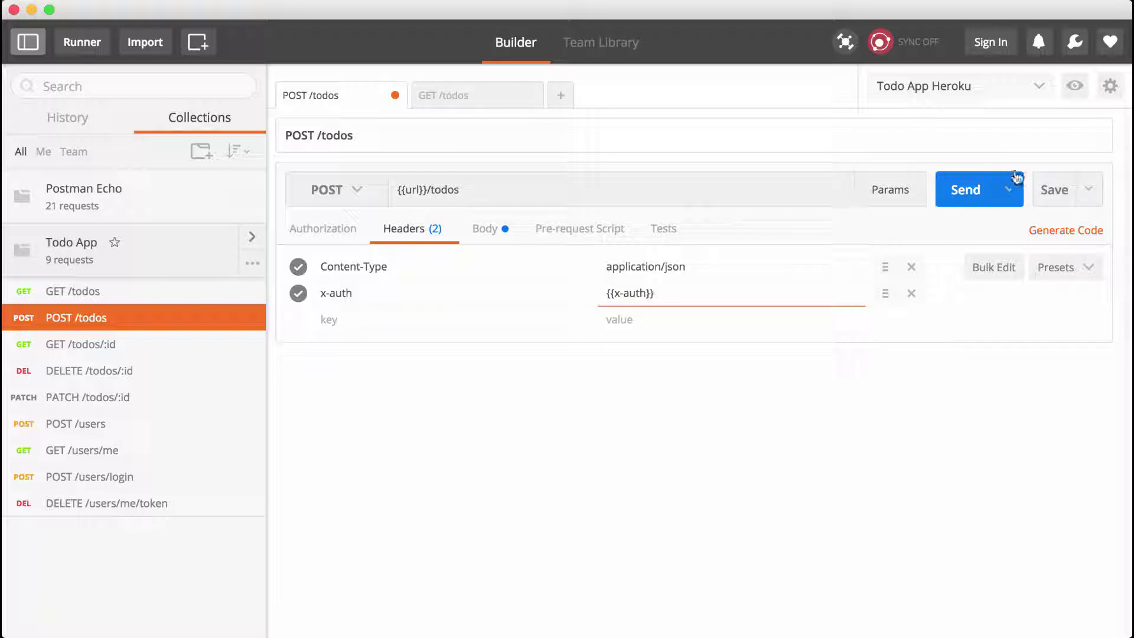
left_click(1054, 190)
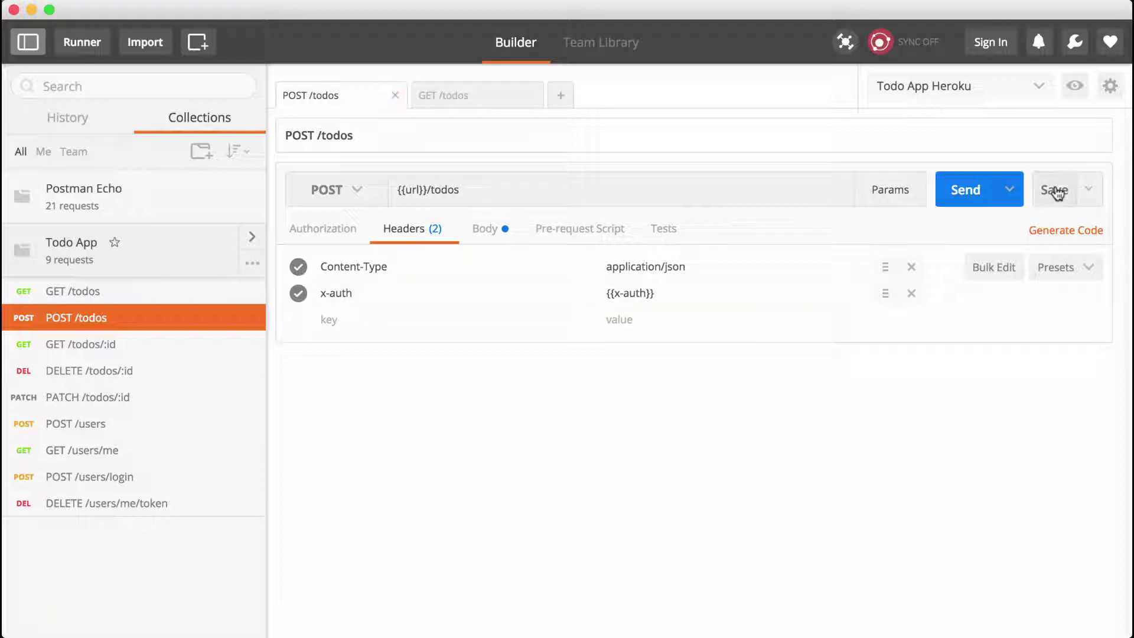
Add an x-auth header with the value {{x-auth}} to the GET /todos/:id request and save it.
left_click(147, 357)
left_click(347, 265)
type("x-auth")
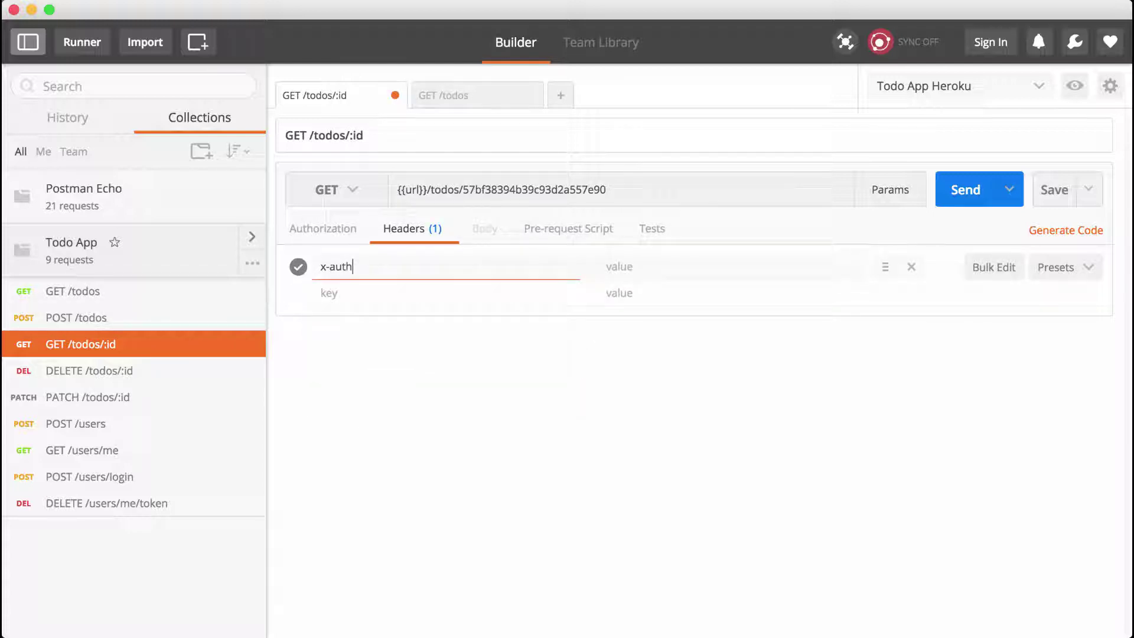
left_click(643, 267)
type("{{x-auth}}")
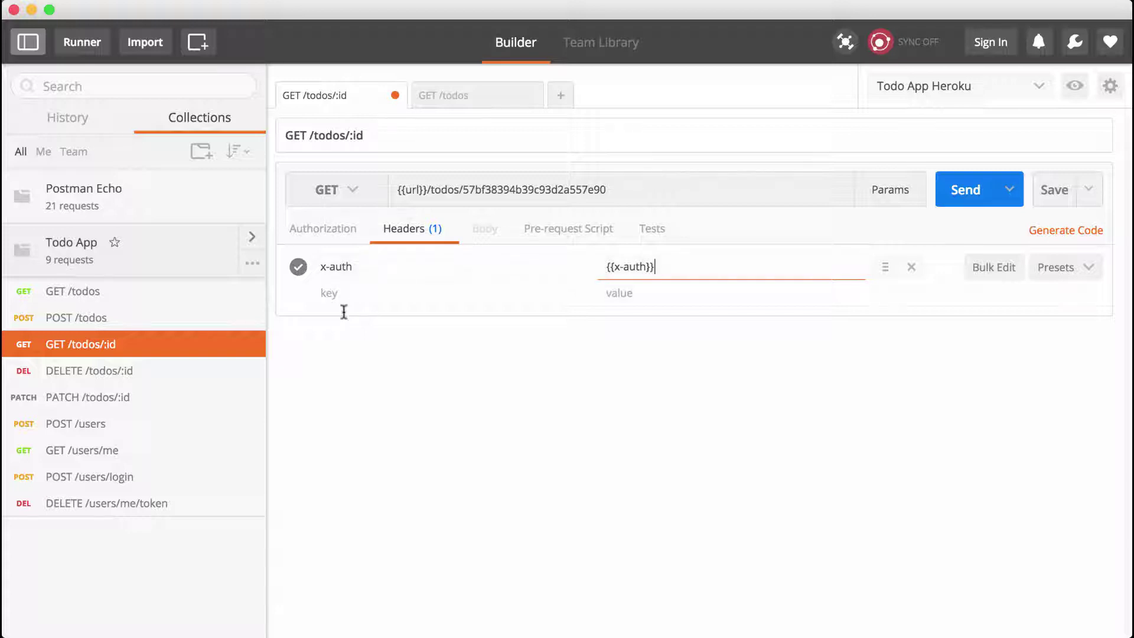
left_click(1057, 189)
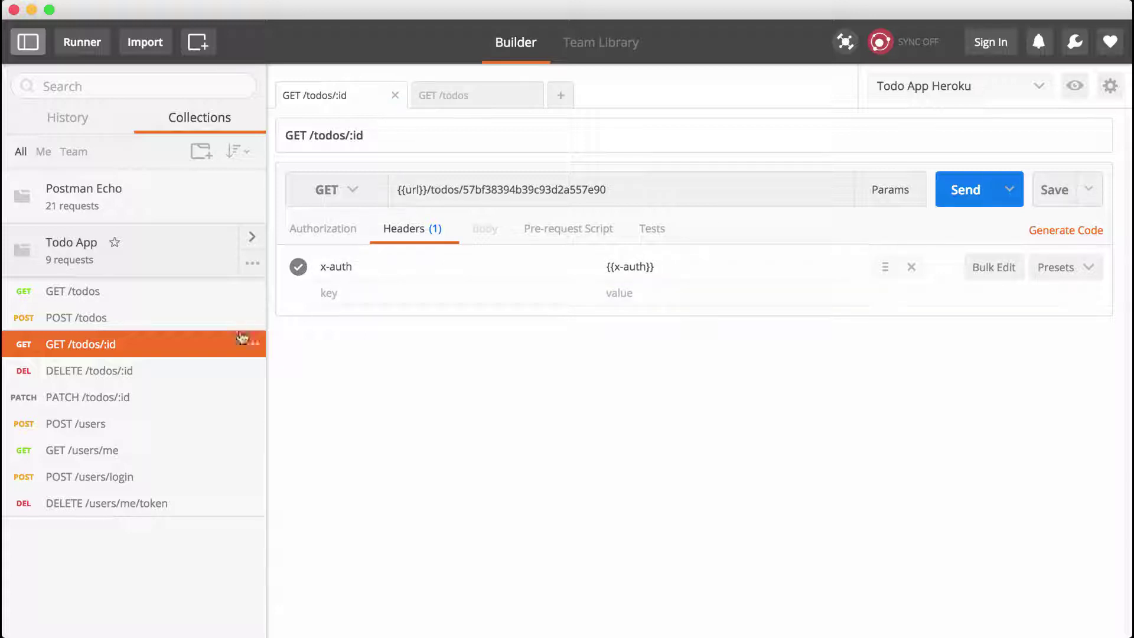
Add an x-auth header with the value {{x-auth}} to the DELETE /todos/:id request and save it.
left_click(143, 370)
left_click(408, 260)
type("x-auth")
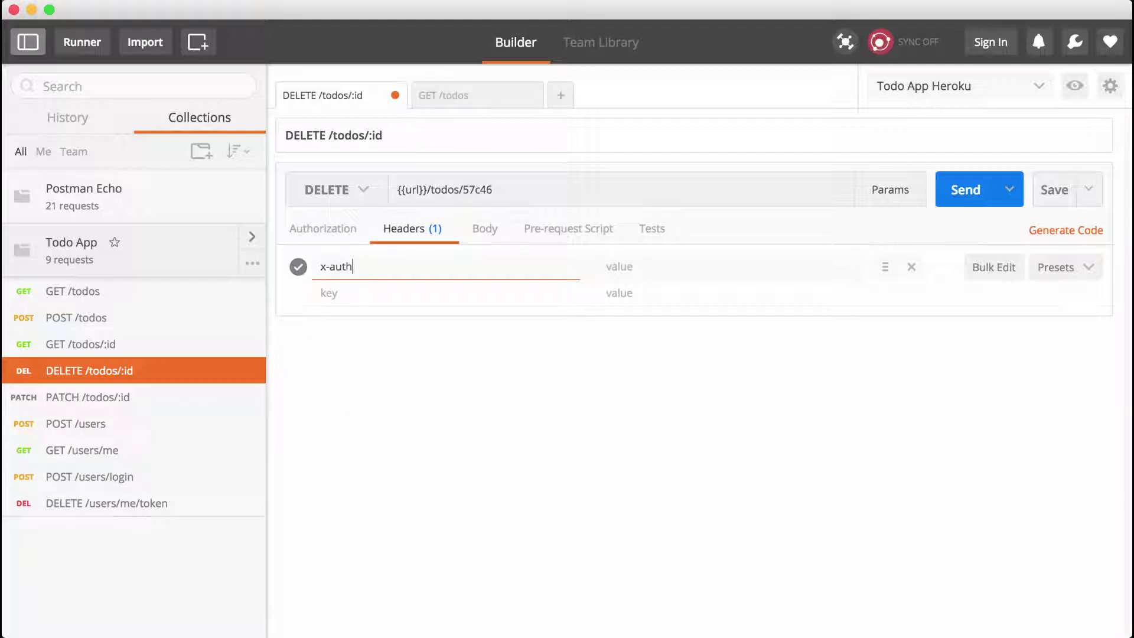
key("Tab")
type("{{x-auth")
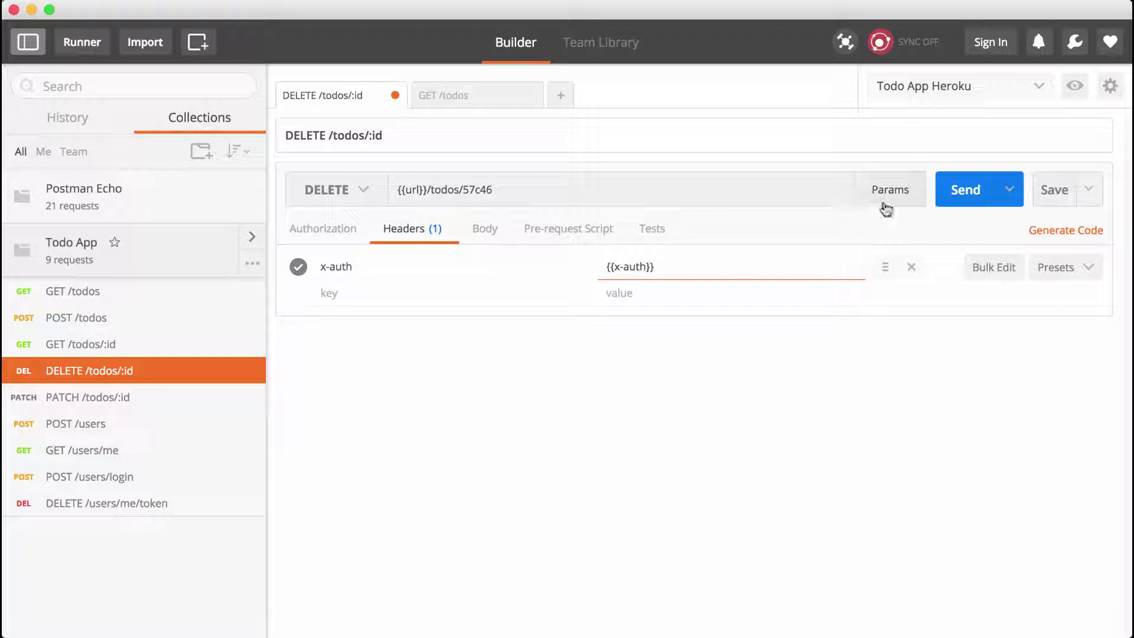
left_click(1054, 191)
Add an x-auth header with the value {{x-auth}} to the PATCH /todos/:id request and save it.
left_click(102, 408)
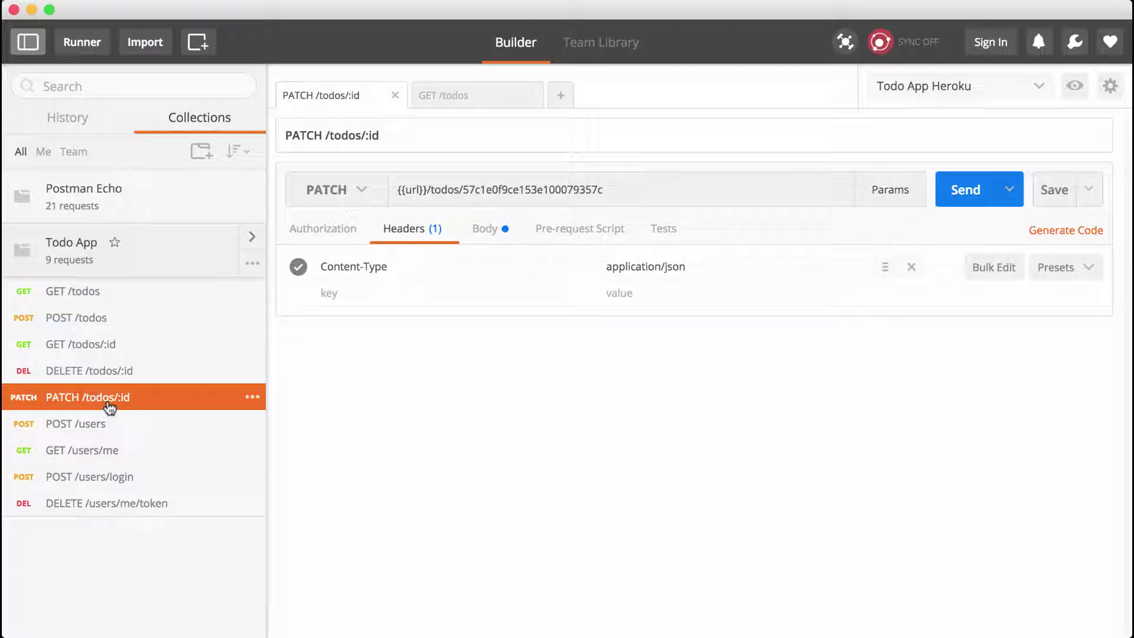
left_click(387, 293)
type("x-auth")
key("Tab")
type("{{")
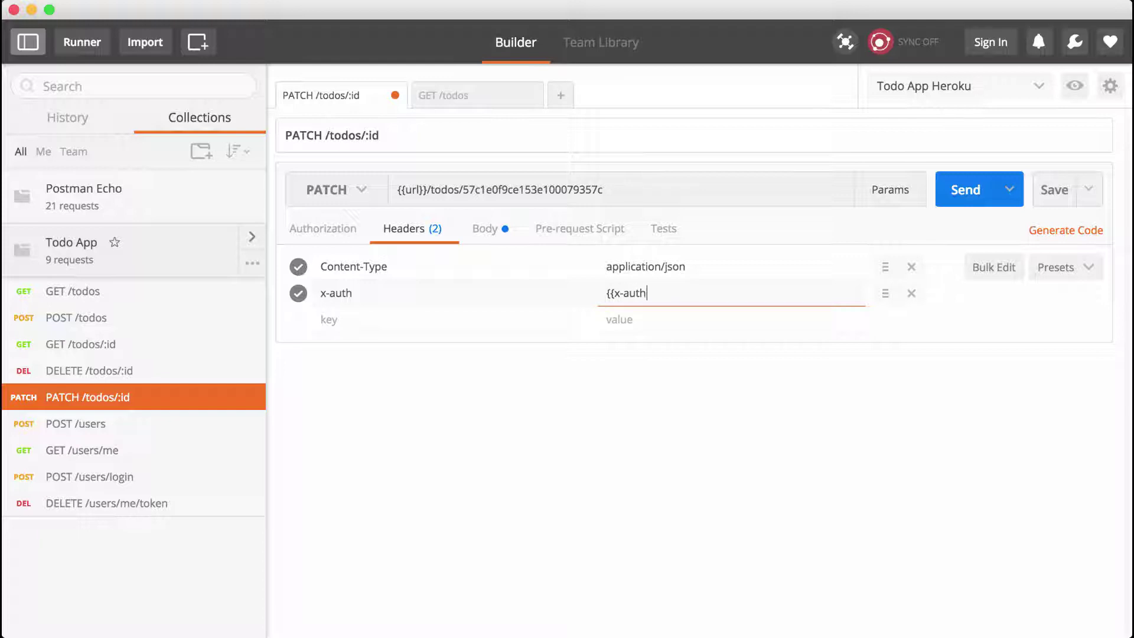
left_click(1044, 197)
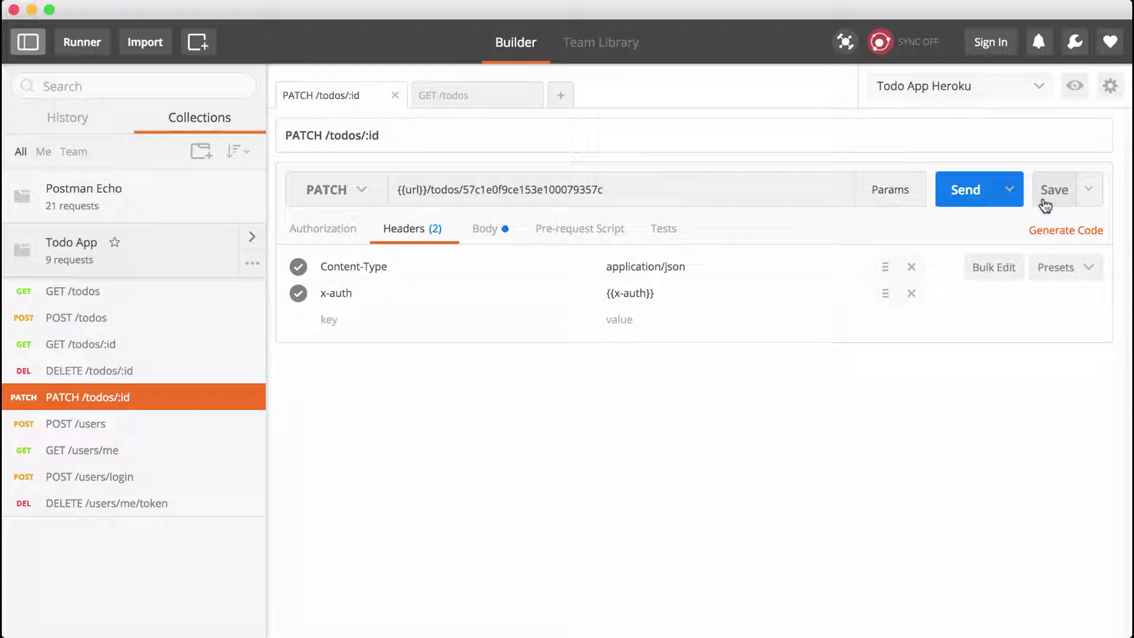
Set the x-auth header of the GET /users/me request to {{x-auth}} and save it.
left_click(114, 449)
left_click(651, 260)
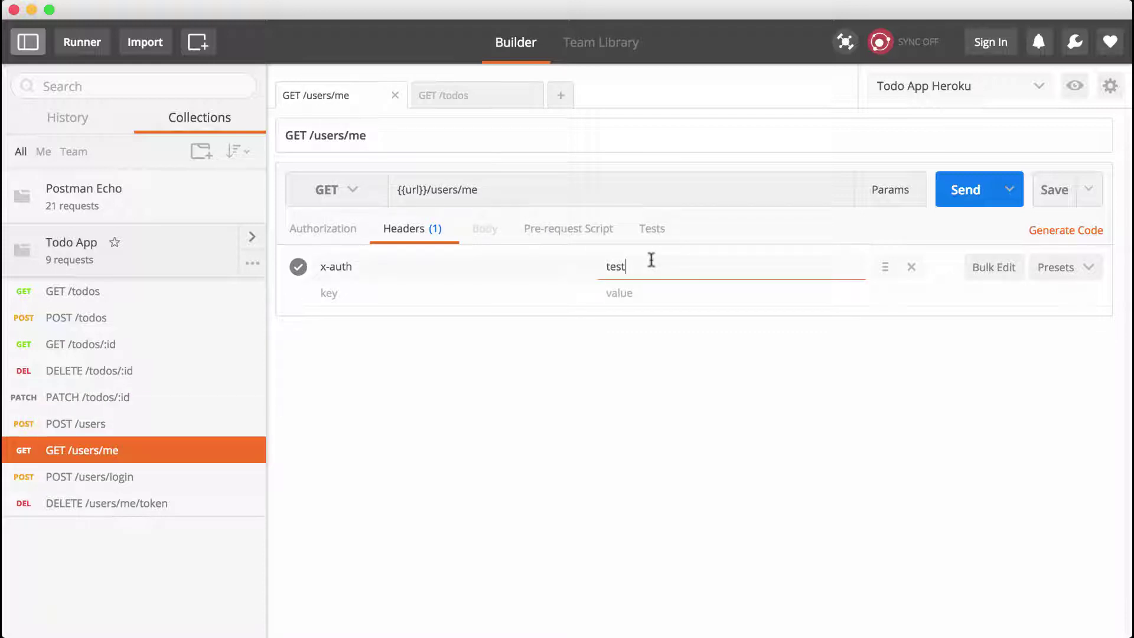
key("BackSpace")
key("BackSpace")
key("BackSpace")
key("BackSpace")
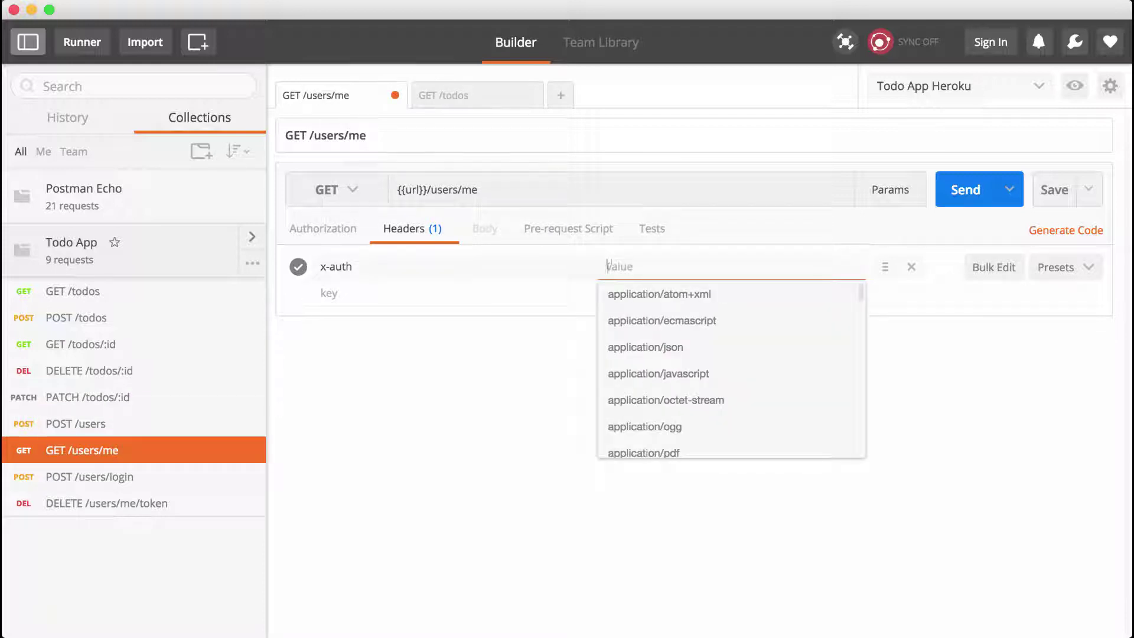
type("{{x-auth}")
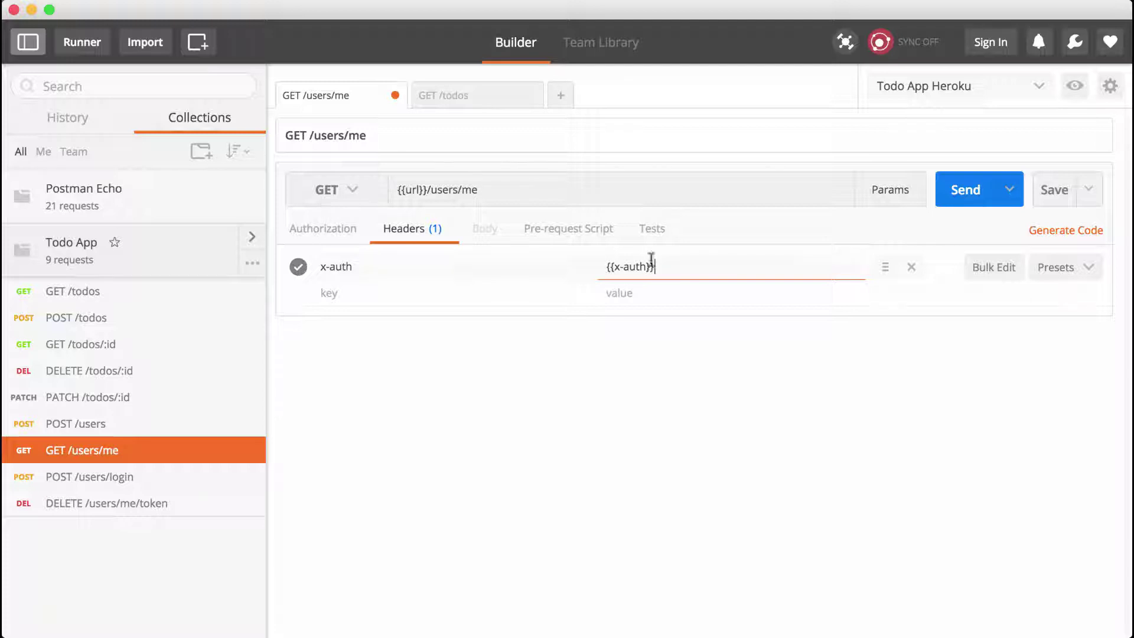
left_click(1054, 190)
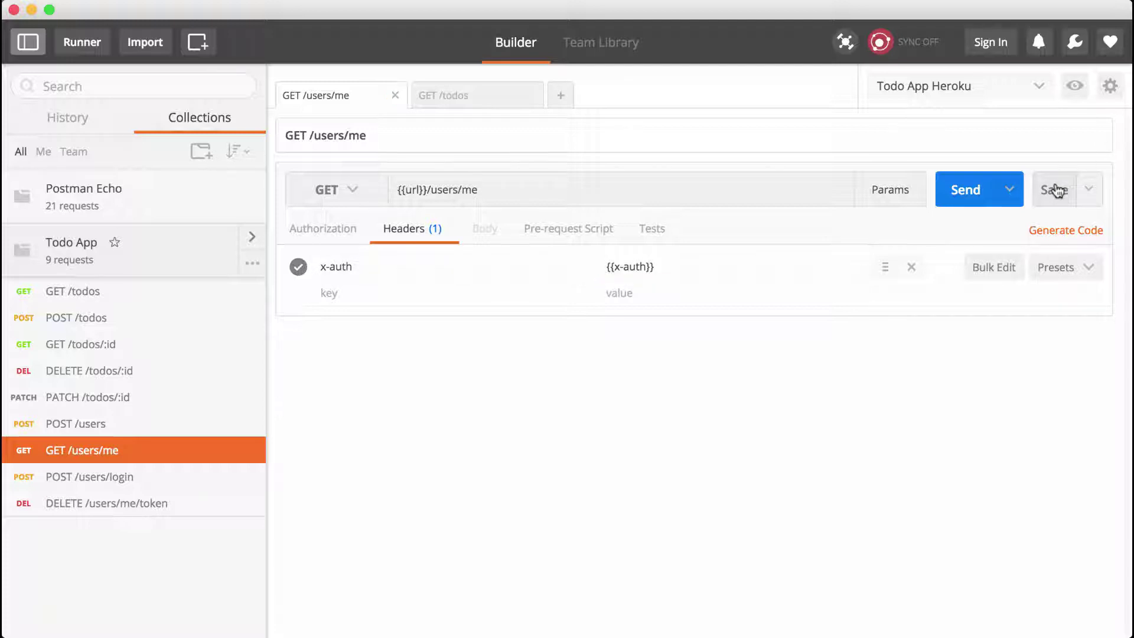
Set the x-auth header of the DELETE /users/me/token request to {{x-auth}} and save it.
left_click(175, 506)
left_click(636, 266)
key("super+a")
key("BackSpace")
type("{{x-auth}}")
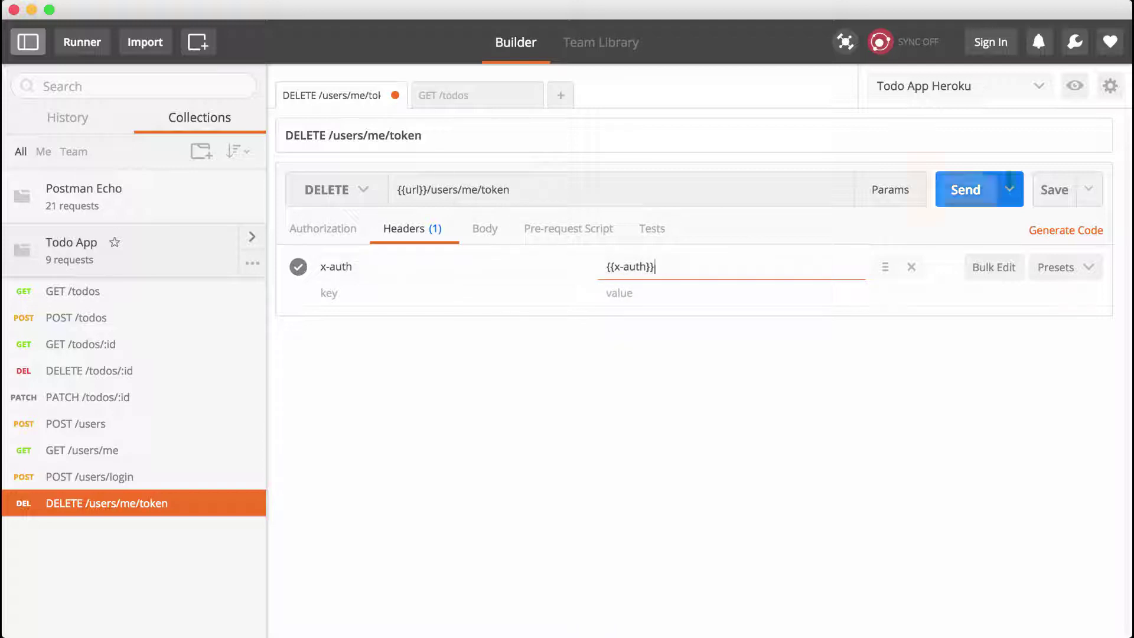
left_click(1052, 193)
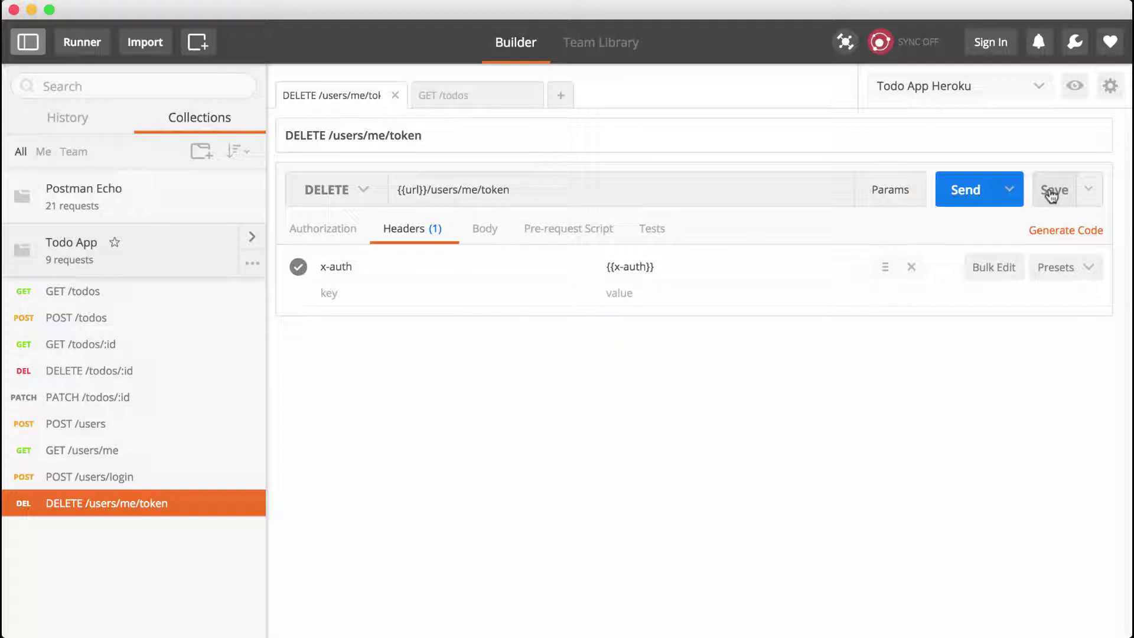
Close the open request tabs and send the GET /todos request from the Todo App collection.
left_click(531, 97)
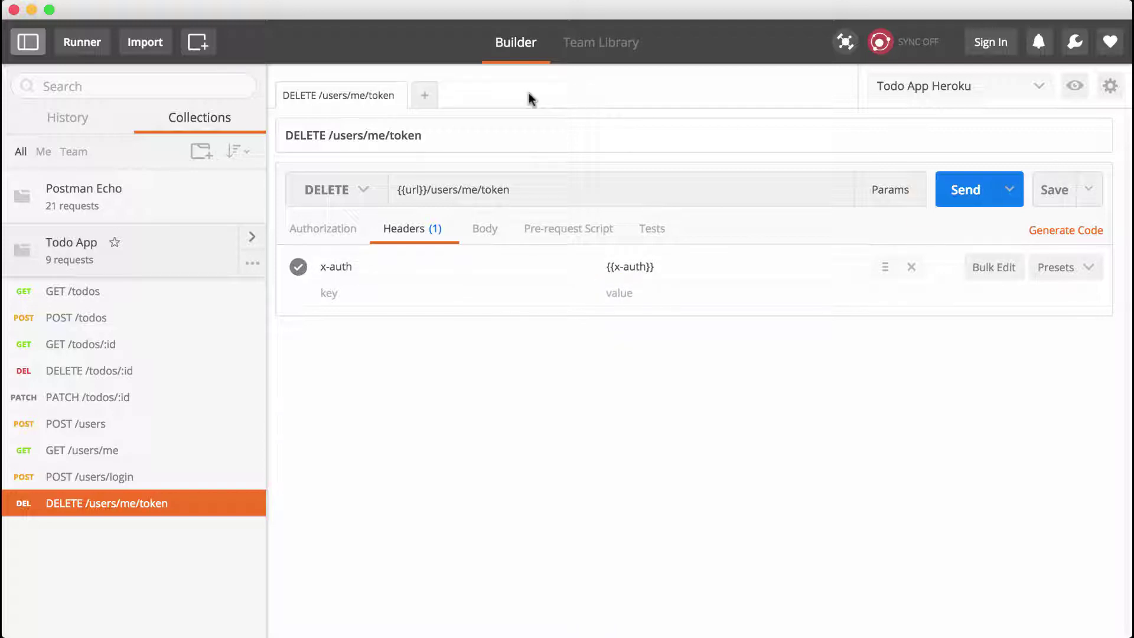
left_click(396, 95)
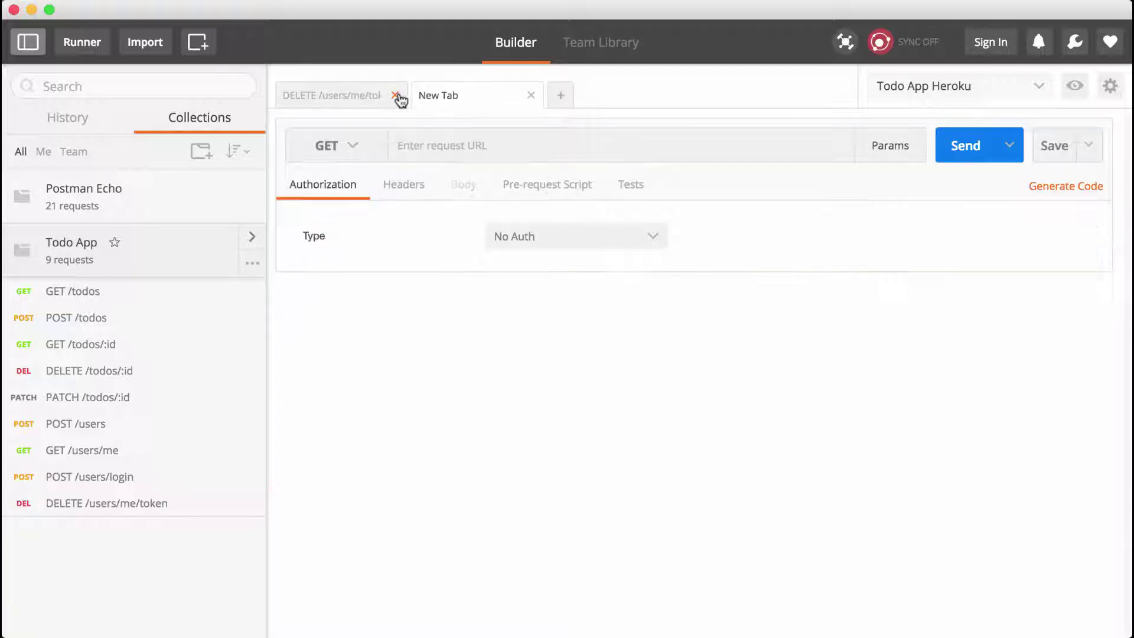
left_click(102, 297)
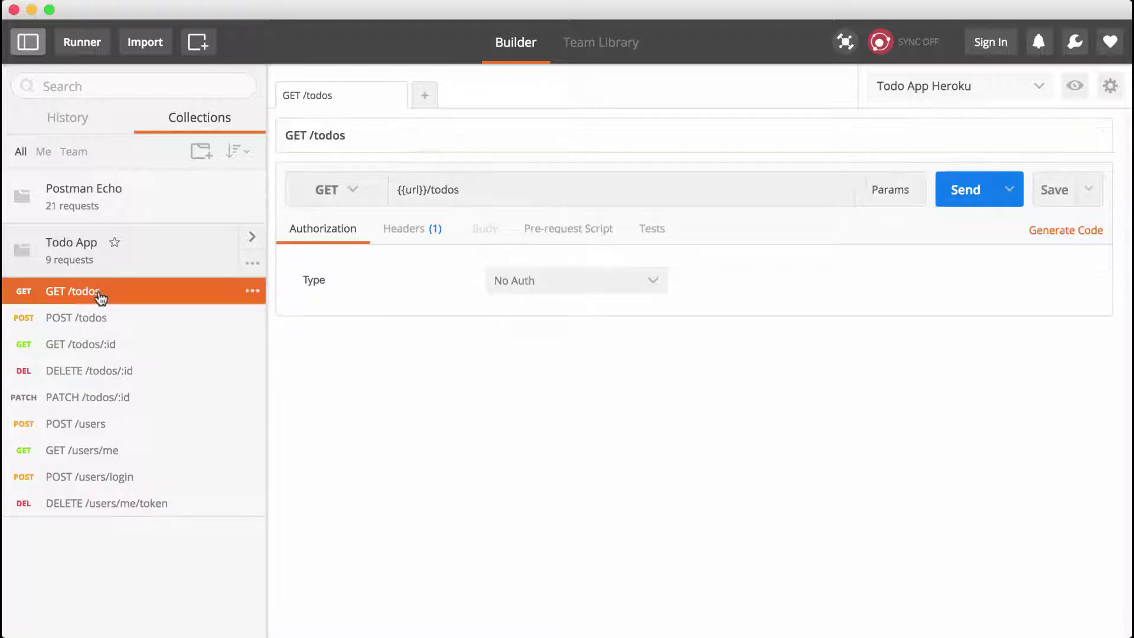
left_click(938, 194)
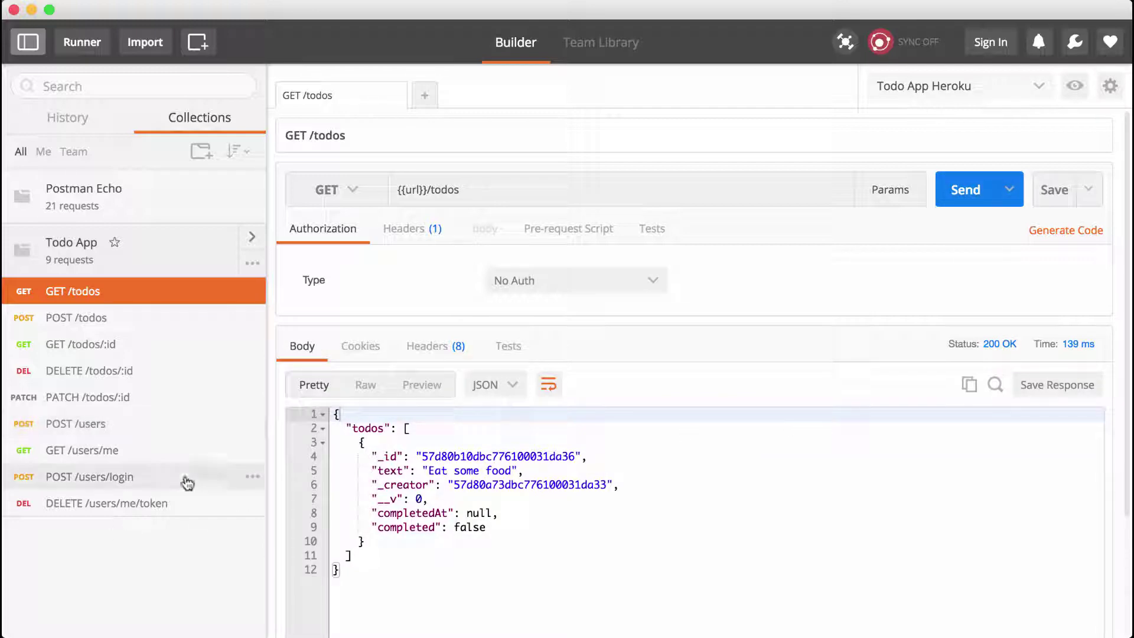
Examine the hard-coded id in the GET /todos/:id URL, the POST /todos test script and the environment variables.
left_click(106, 351)
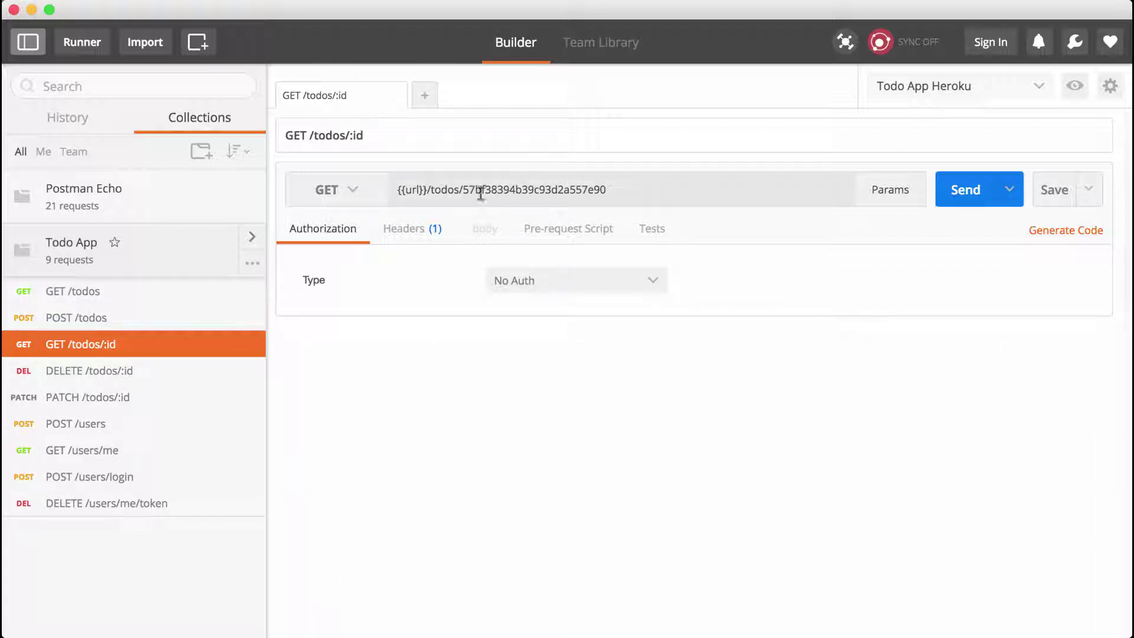
left_click_drag(464, 189, 638, 190)
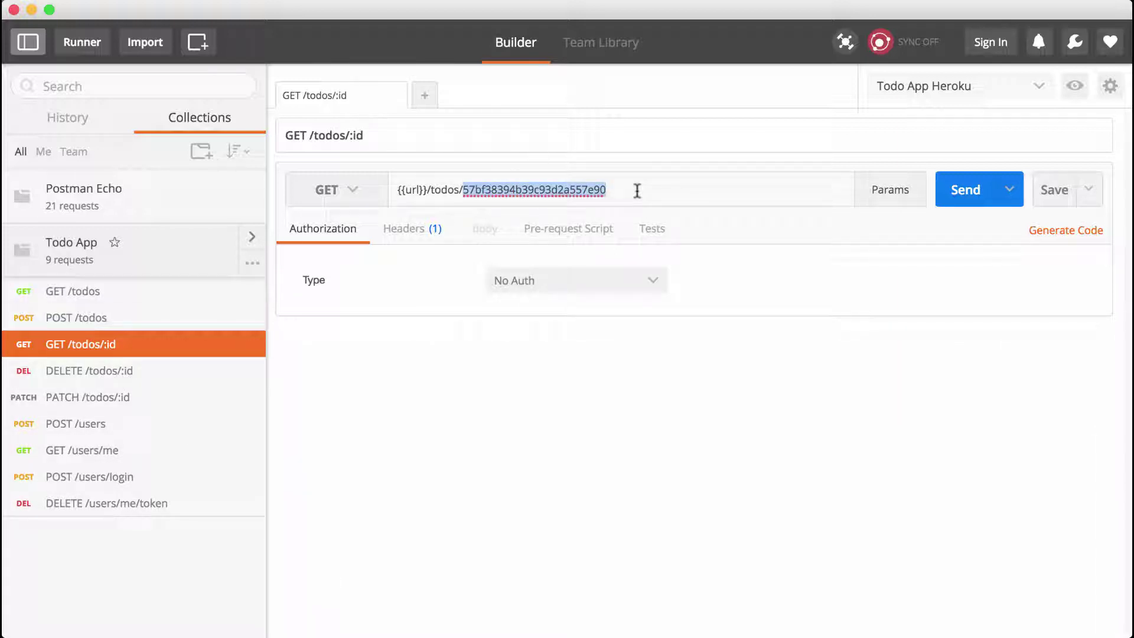
left_click(91, 317)
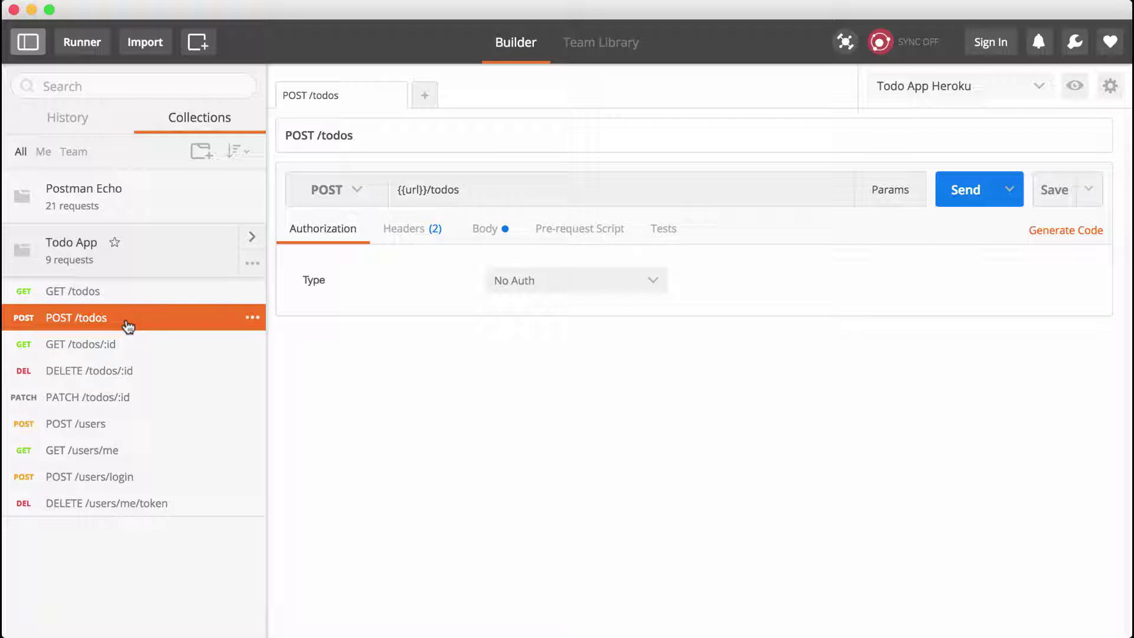
left_click(668, 228)
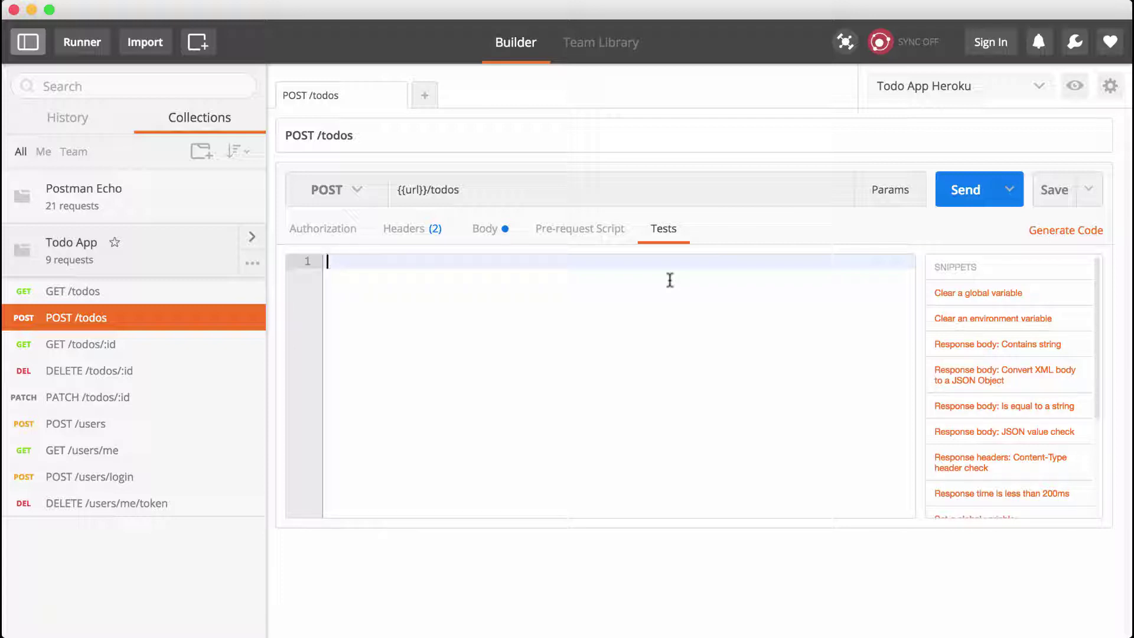
left_click(1072, 87)
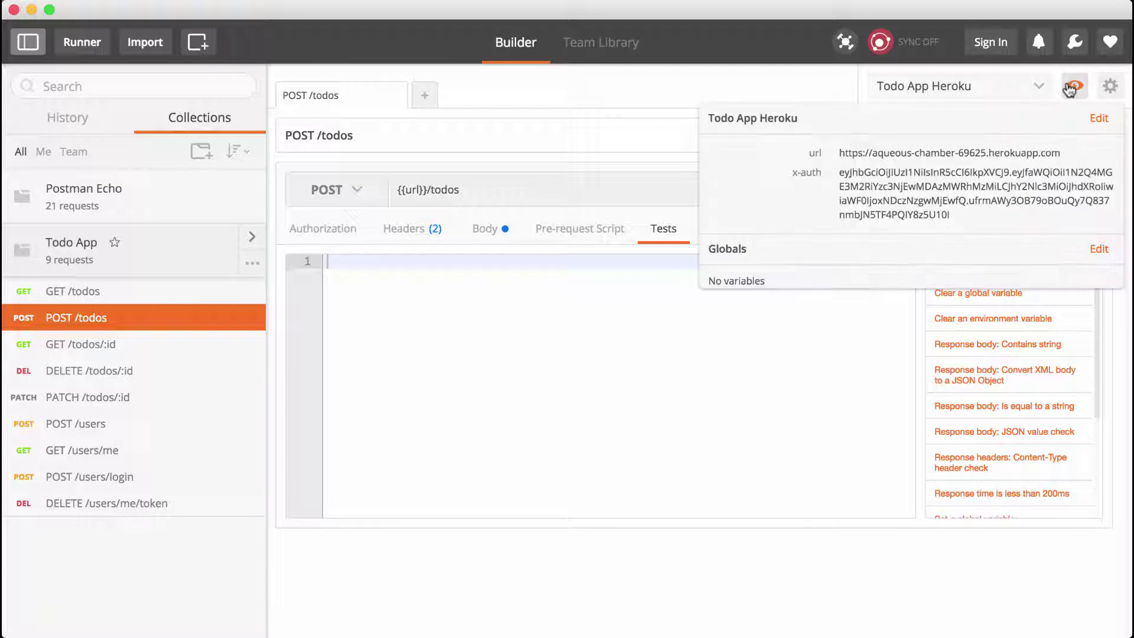
left_click(602, 285)
left_click(133, 347)
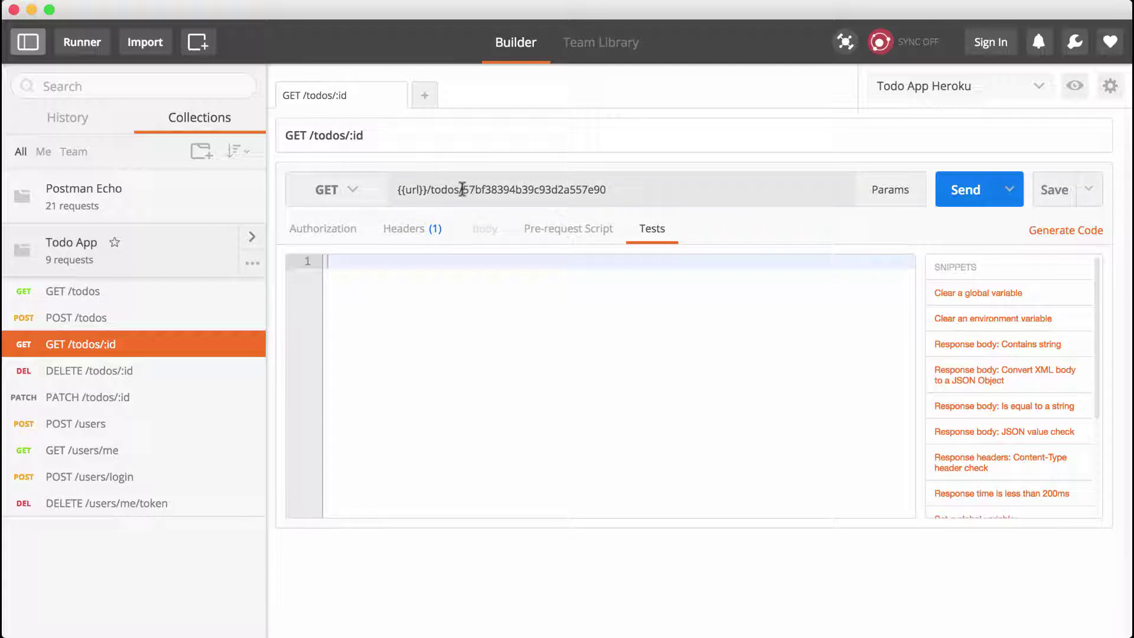
Write a POST /todos test script that parses responseBody into body and sets environment variable todoId to body._id, and save the request.
left_click(112, 319)
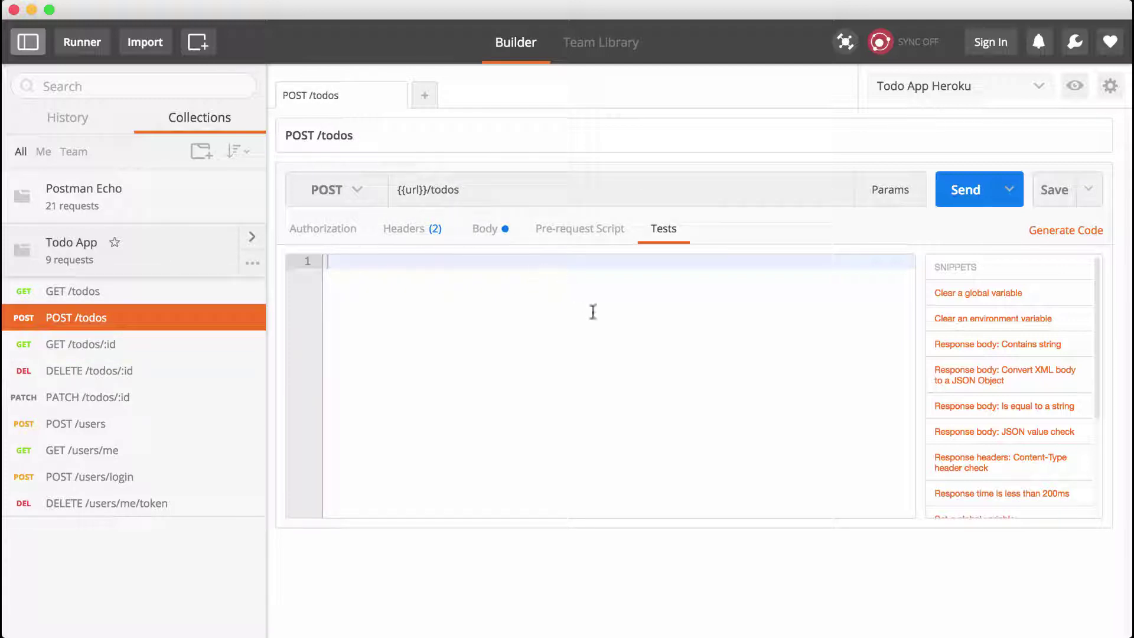
type("var body ")
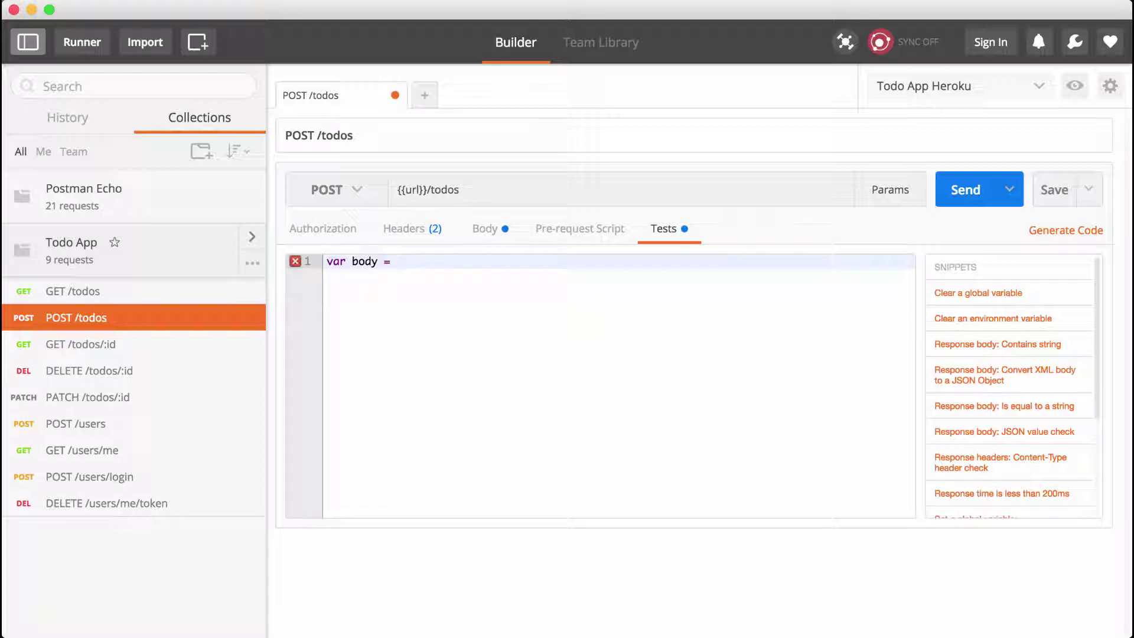
type("= JSON.parse(")
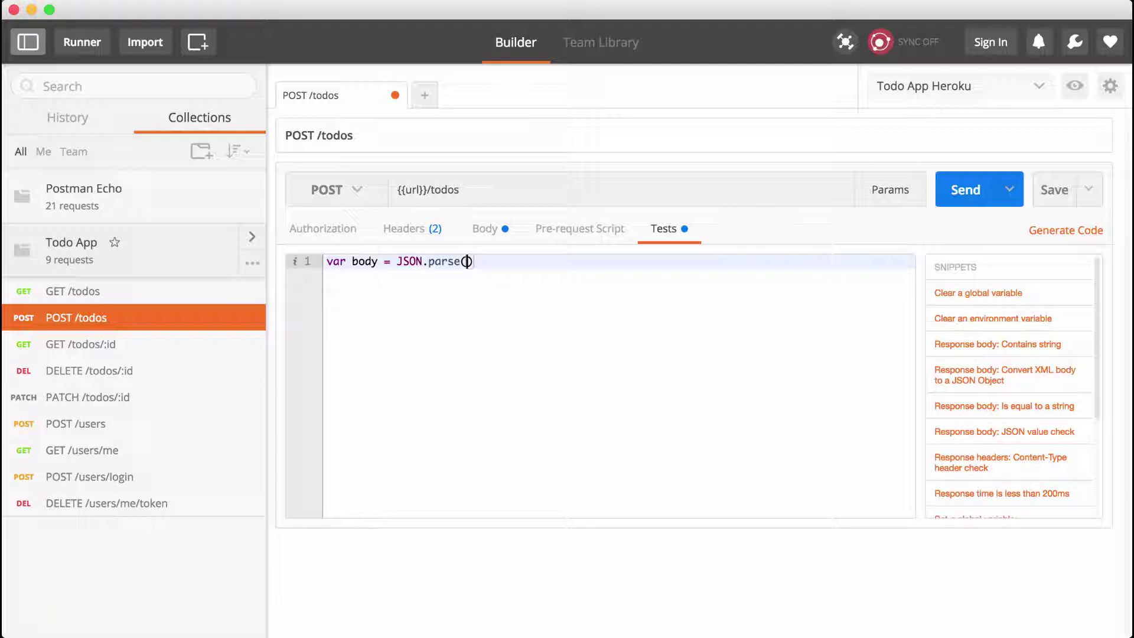
type("responseBody")
key("Return")
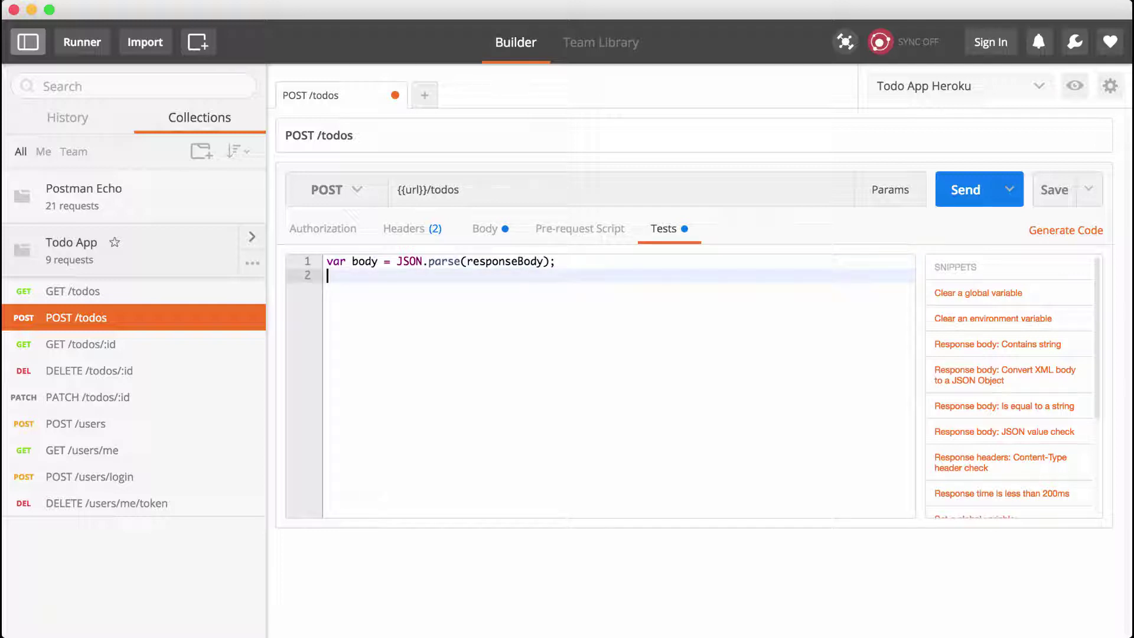
type("postman.setEnvironmentVariable(")
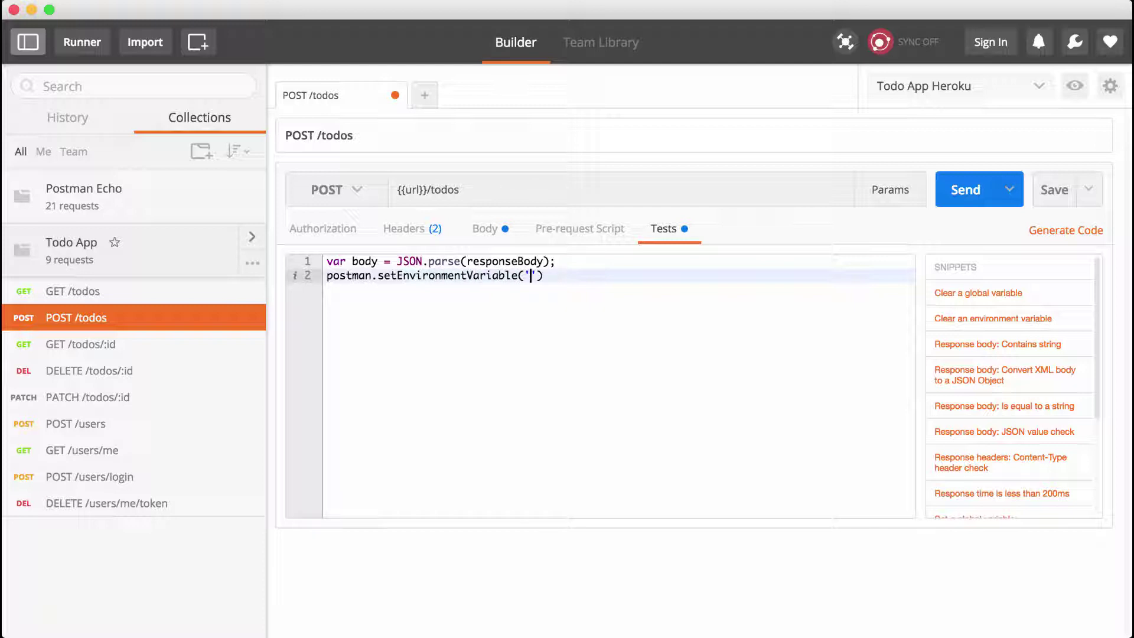
type("odoId', body._id")
left_click(1054, 197)
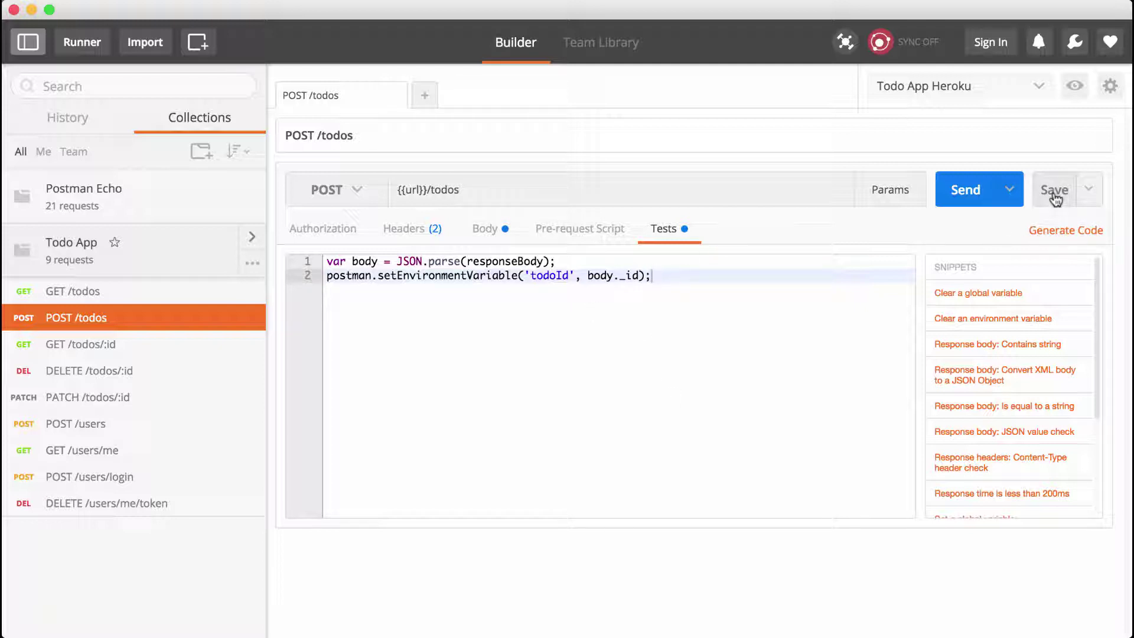
Send the POST /todos request, checking the Todo App Heroku environment variables before and after.
left_click(1081, 86)
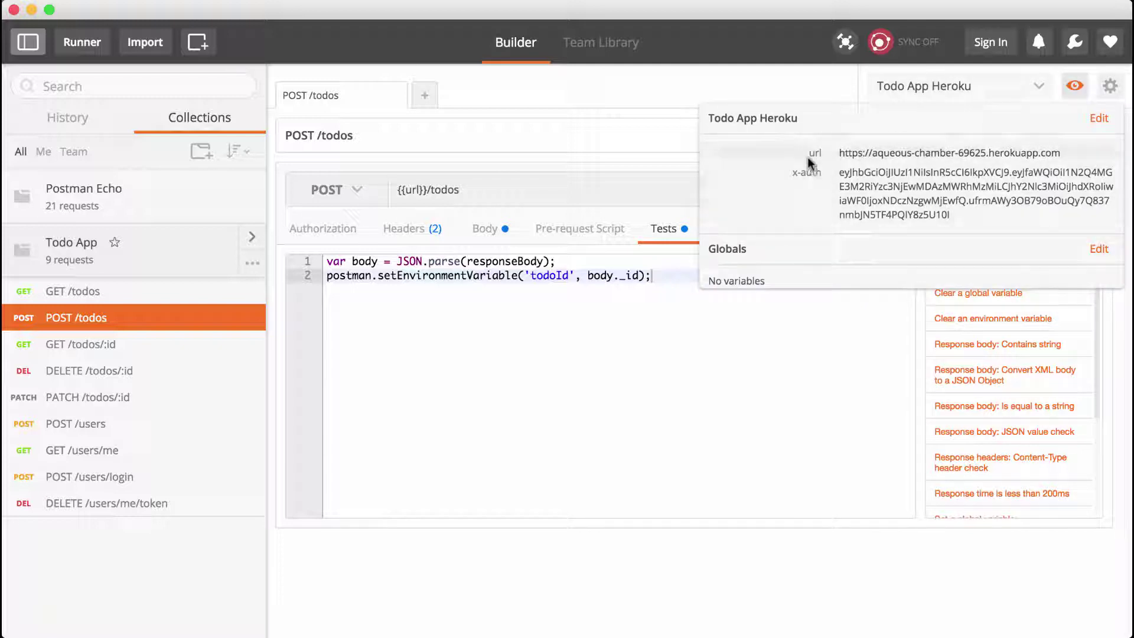
left_click(749, 366)
left_click(966, 189)
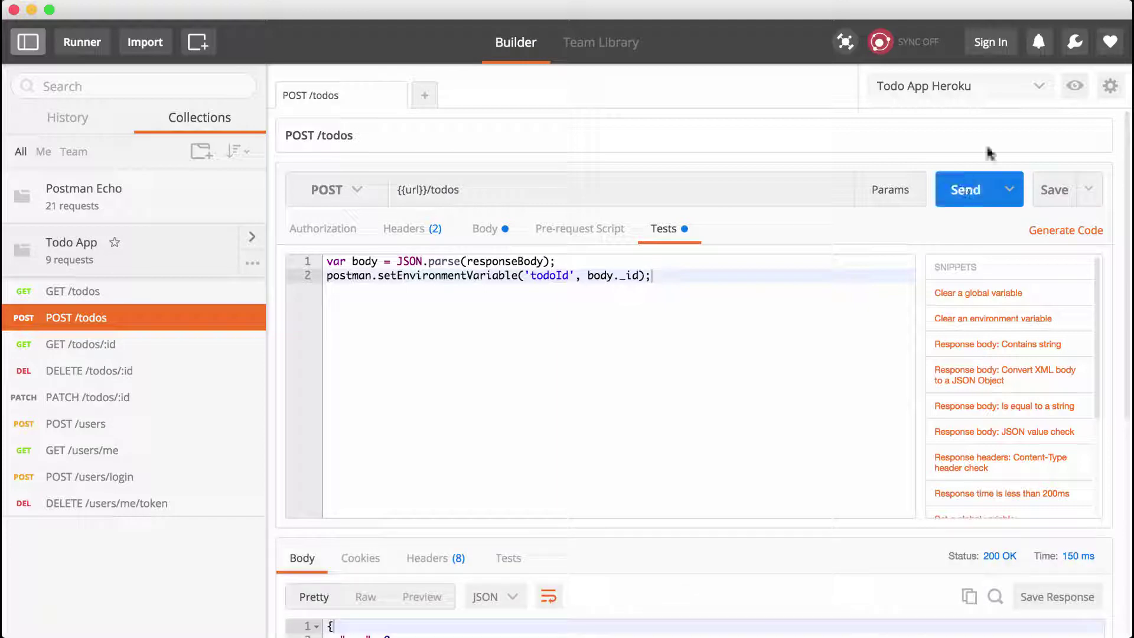
left_click(1080, 84)
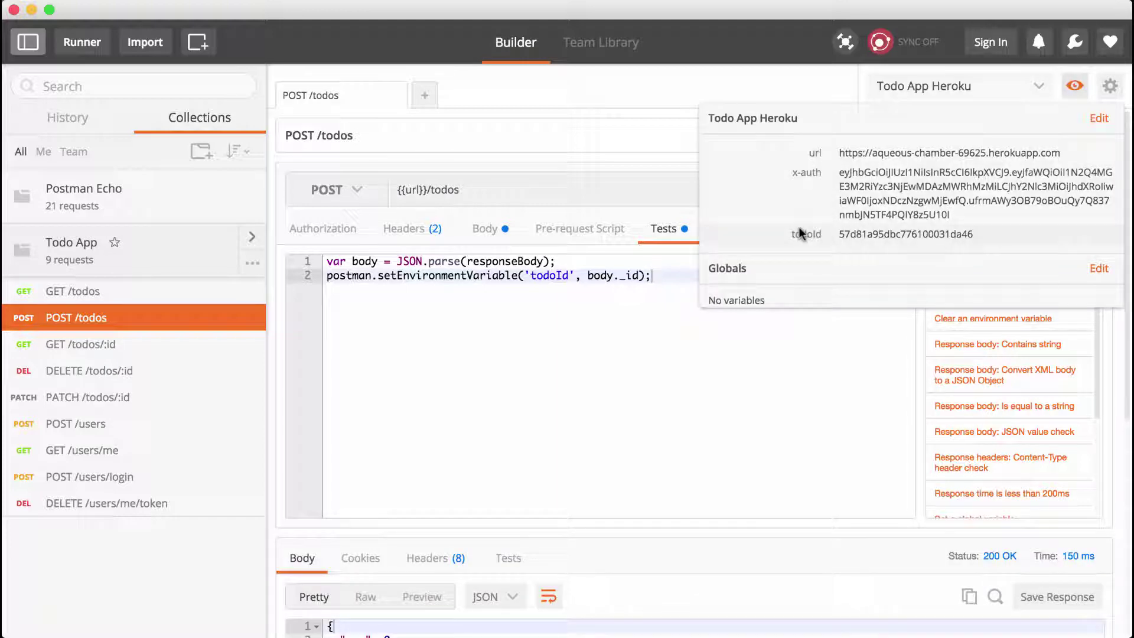
left_click(663, 320)
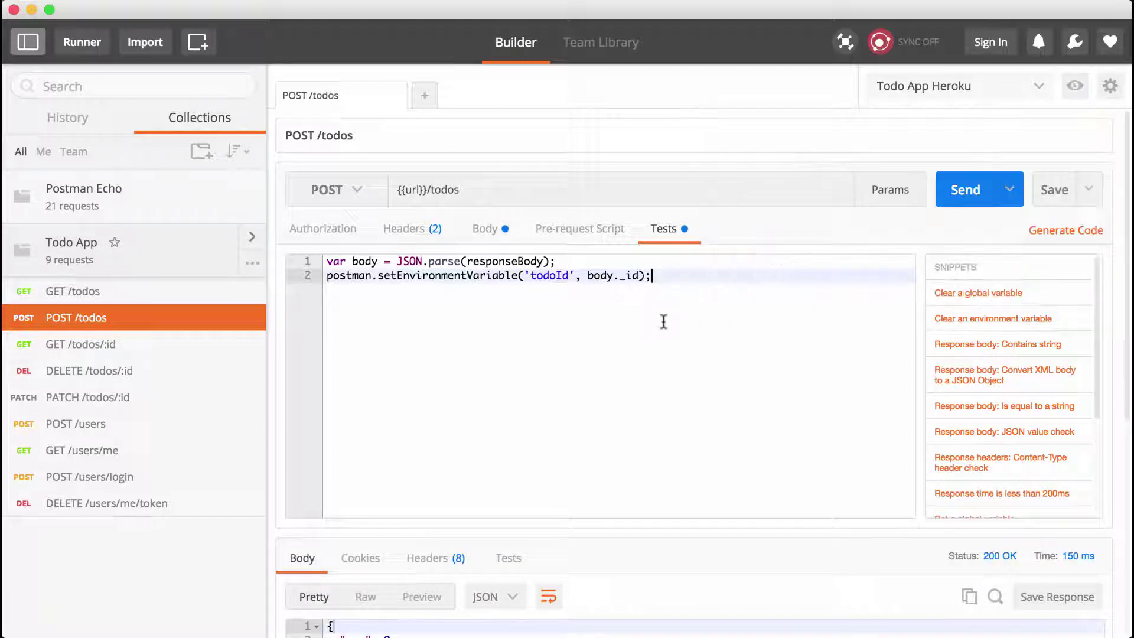
Compare the _id in the POST /todos response body with the todoId environment variable.
scroll(663, 321, "down", 2)
scroll(663, 322, "down", 4)
double_click(430, 486)
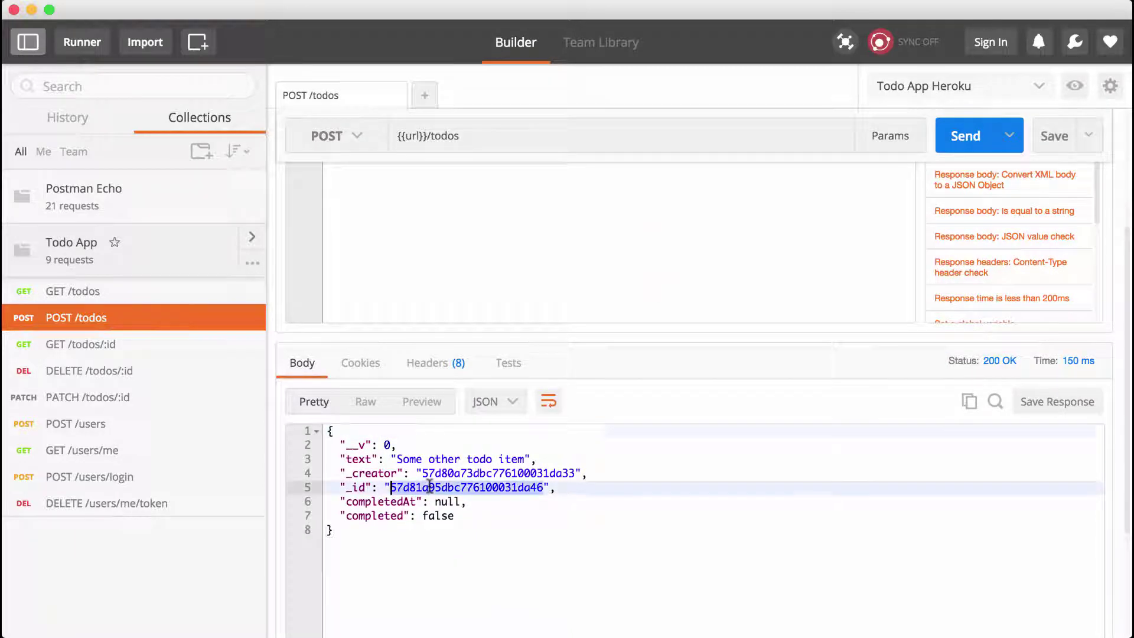
left_click(1075, 86)
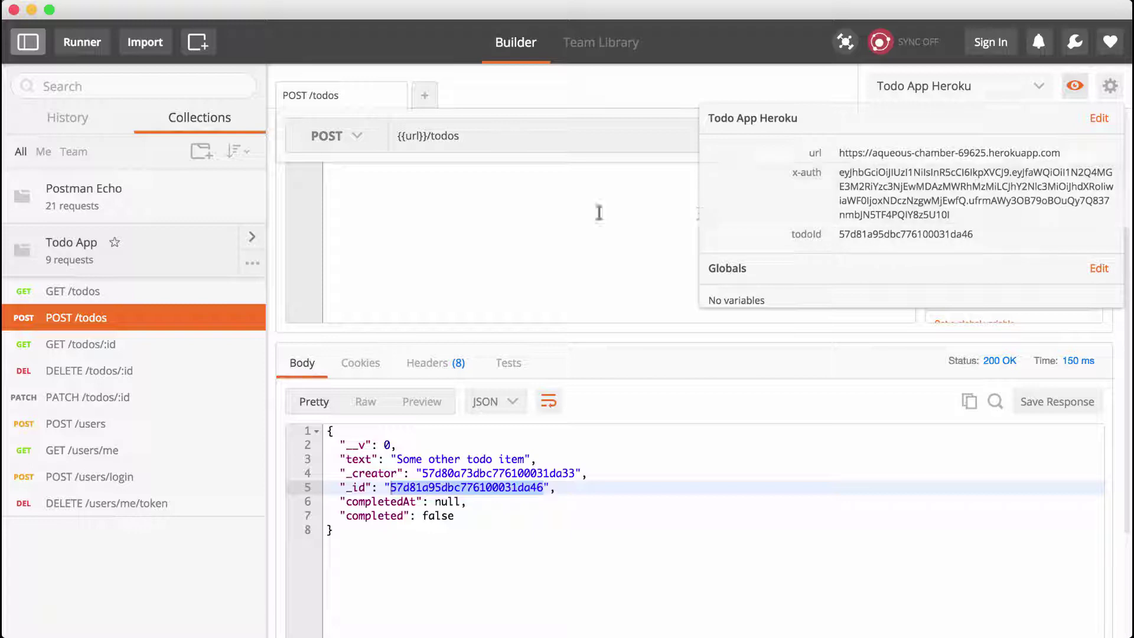
left_click(541, 213)
scroll(543, 213, "up", 2)
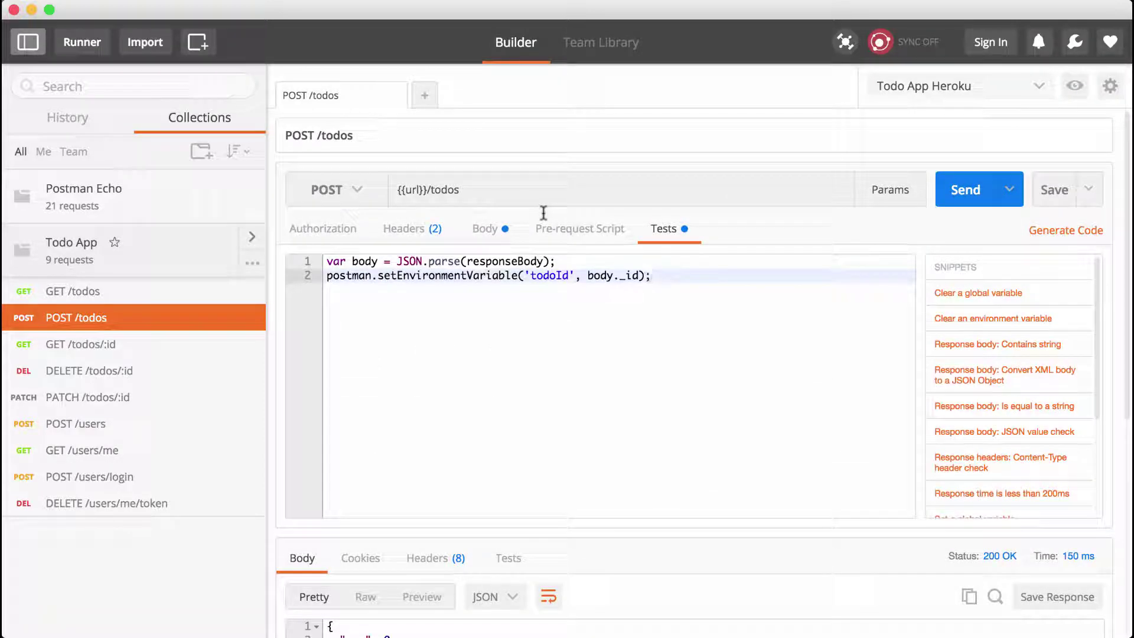
Change the GET /todos/:id request URL to {{url}}/todos/{{todoId}}, and save and send the request.
left_click(110, 354)
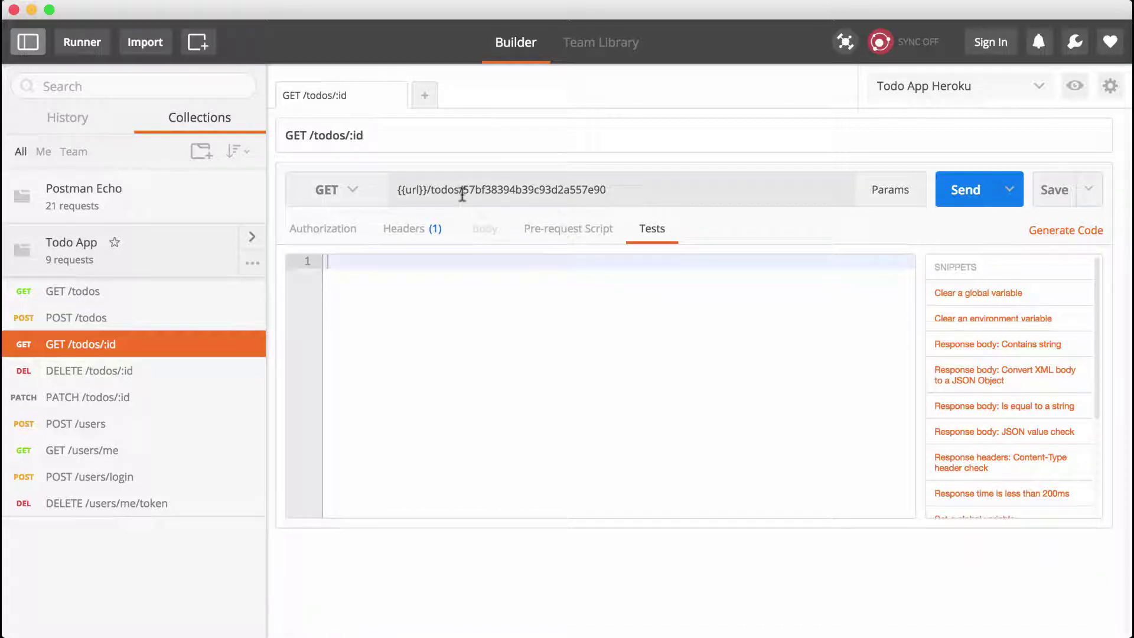
left_click_drag(463, 189, 627, 201)
type("{{url}}/todos/{{todoId")
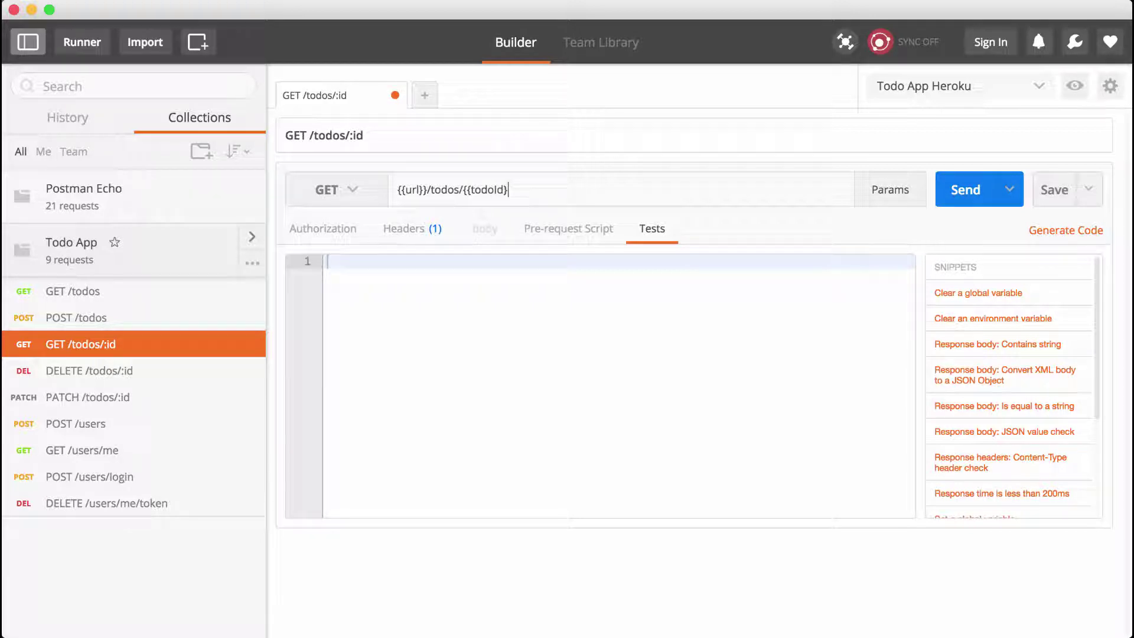
left_click(1052, 193)
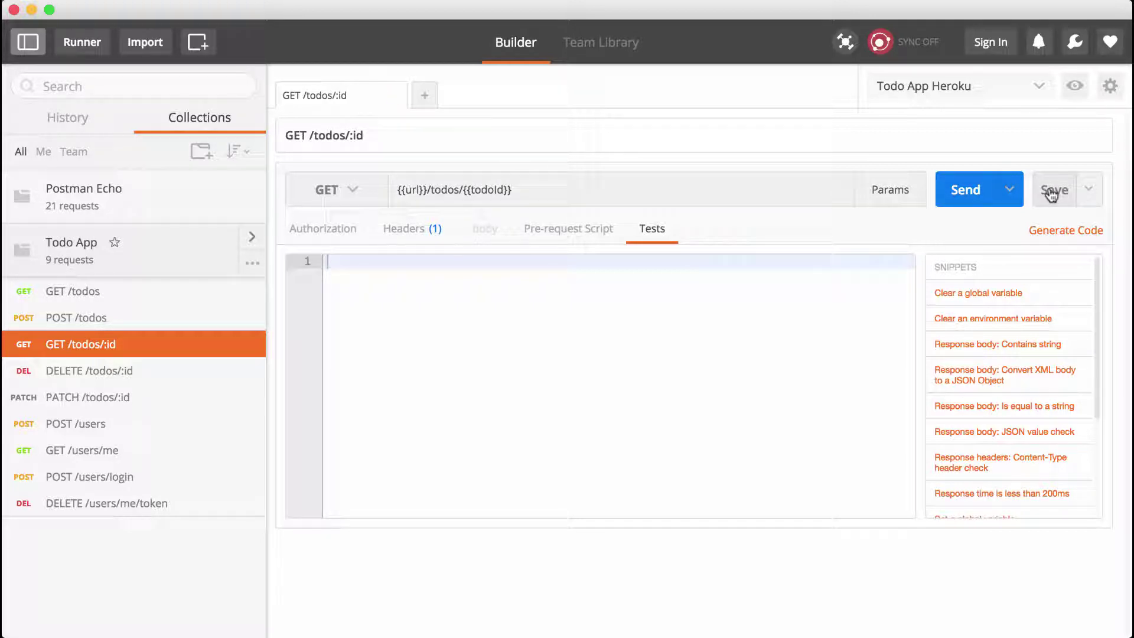
left_click(966, 187)
scroll(772, 372, "down", 5)
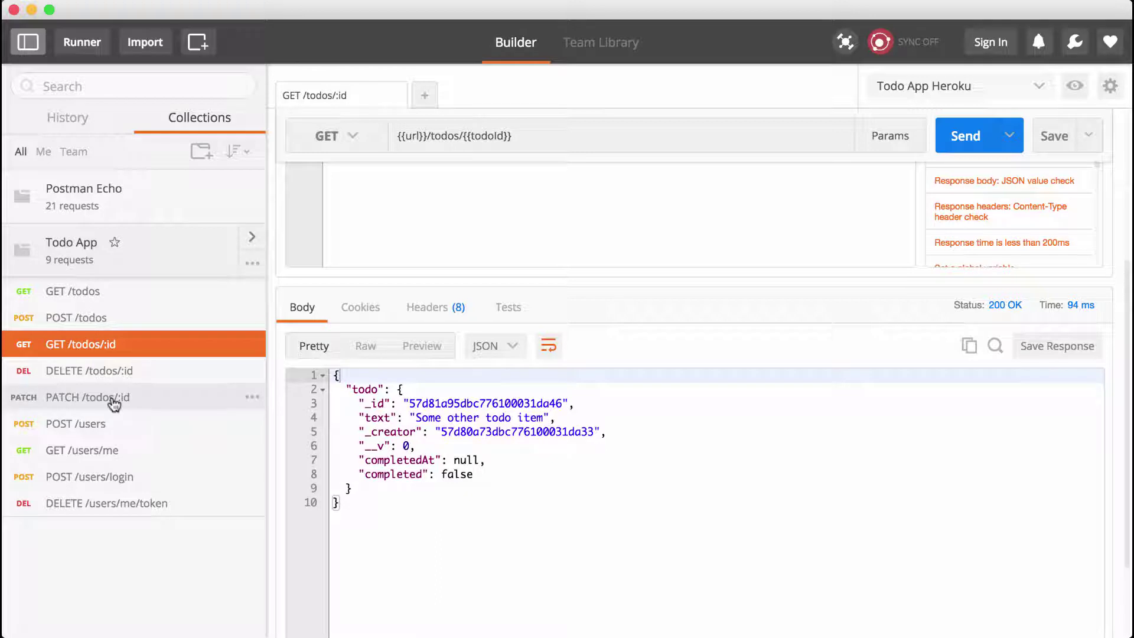
Change the PATCH /todos/:id request URL to {{url}}/todos/{{todoId}}, save and send it, and inspect completed and completedAt in the response.
left_click(114, 404)
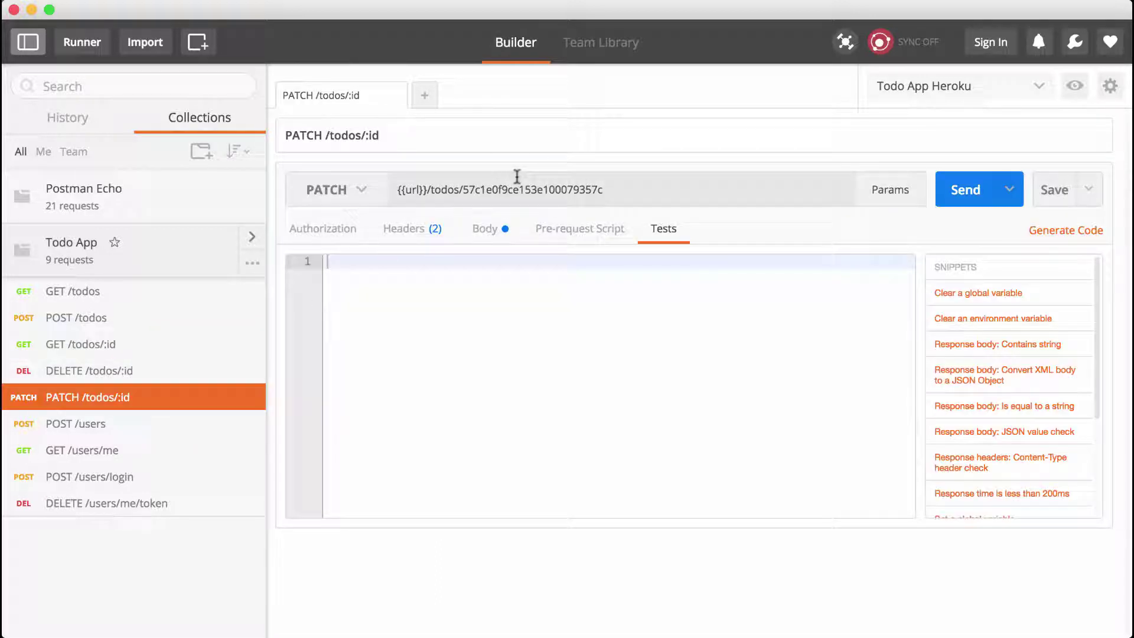
left_click_drag(464, 190, 741, 210)
key("BackSpace")
type("{{url}}/todos/{{todoId")
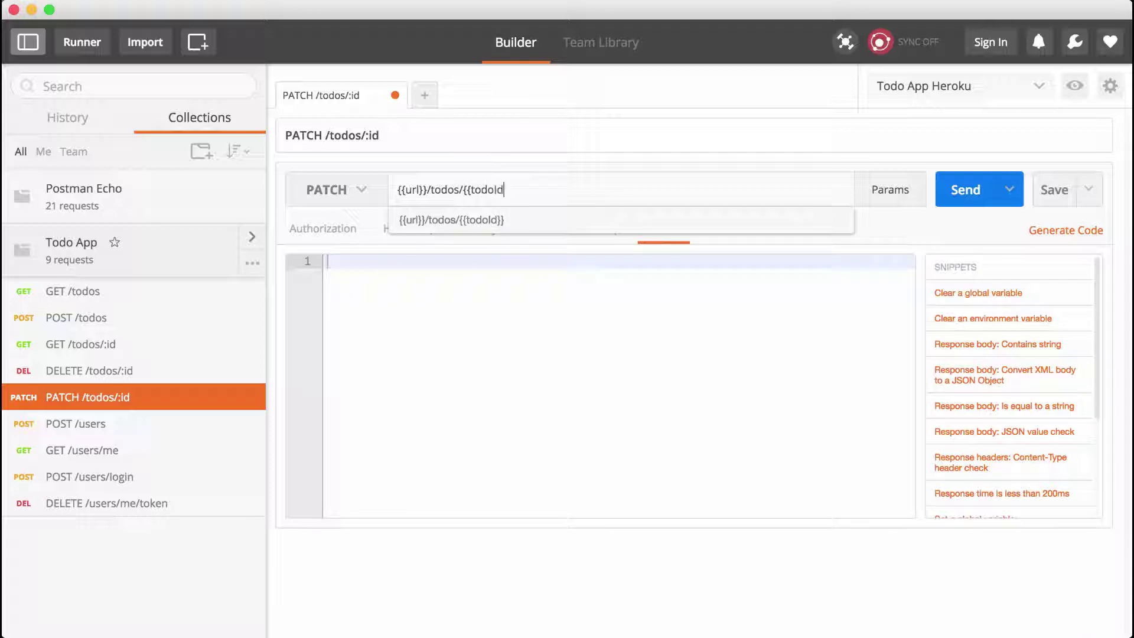
left_click(968, 191)
scroll(731, 471, "down", 5)
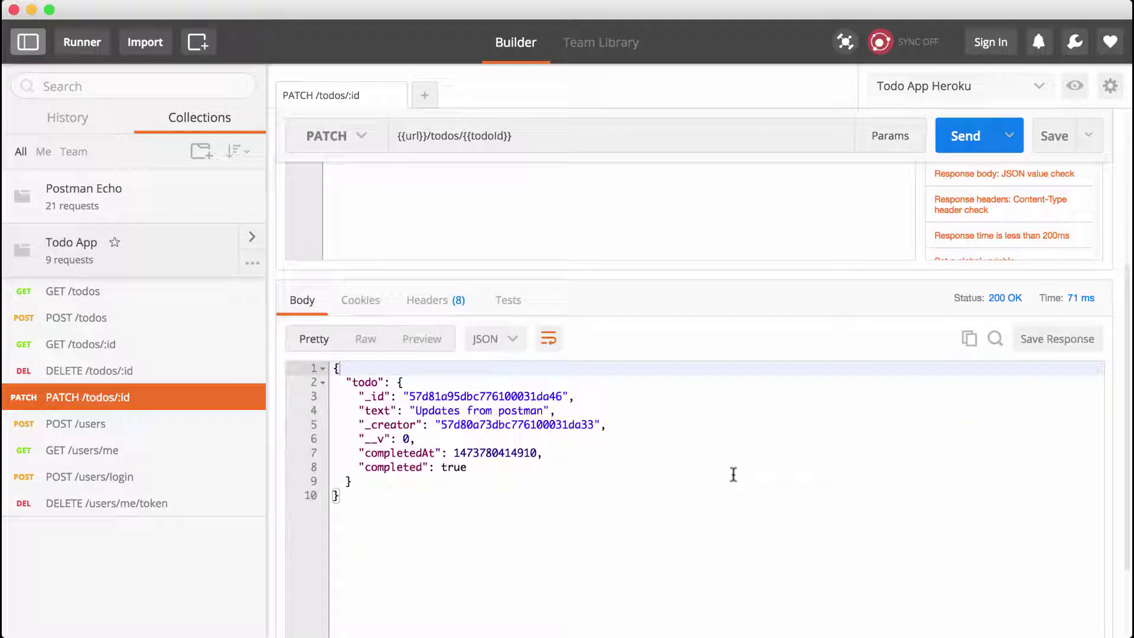
left_click(405, 467)
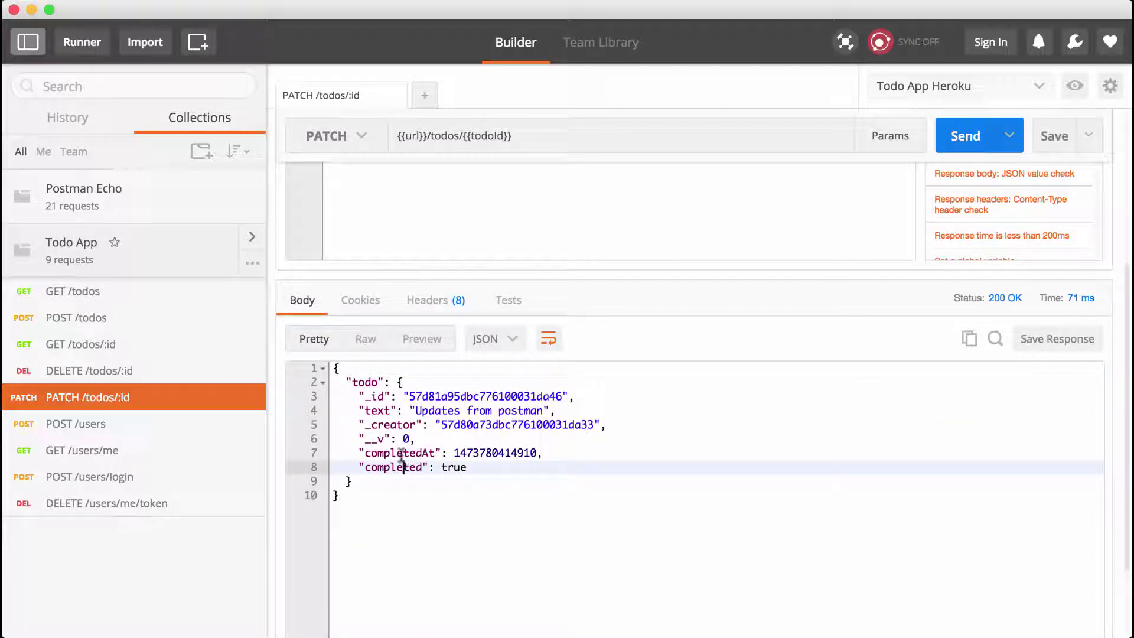
left_click(417, 452)
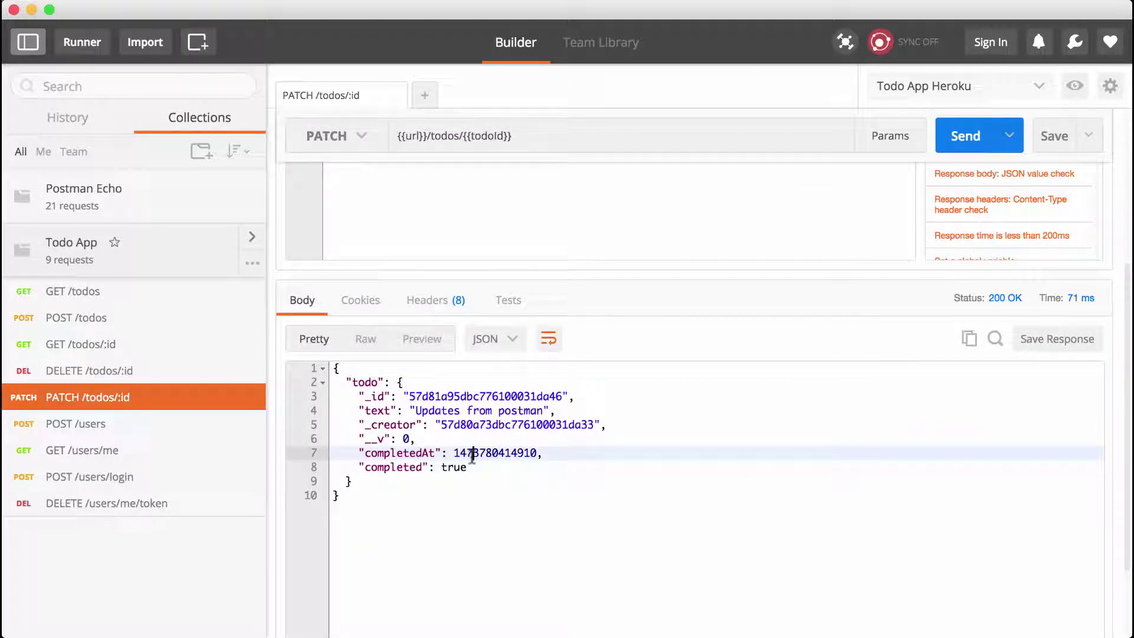
Change the DELETE /todos/:id request URL to {{url}}/todos/{{todoId}}, and save and send the request.
left_click(167, 371)
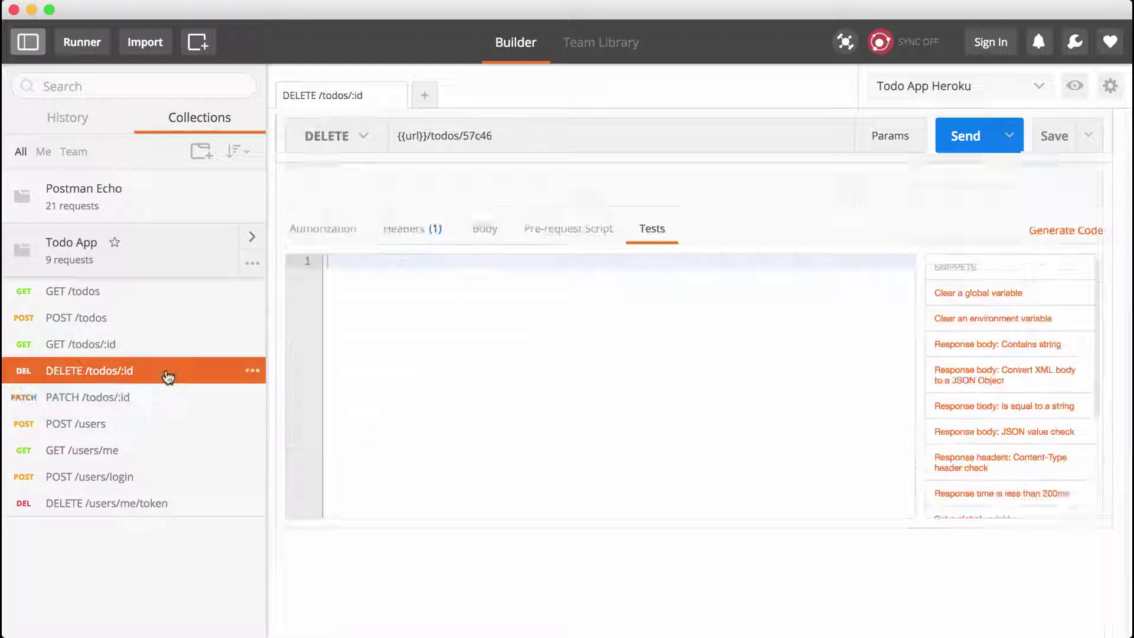
left_click_drag(462, 189, 565, 190)
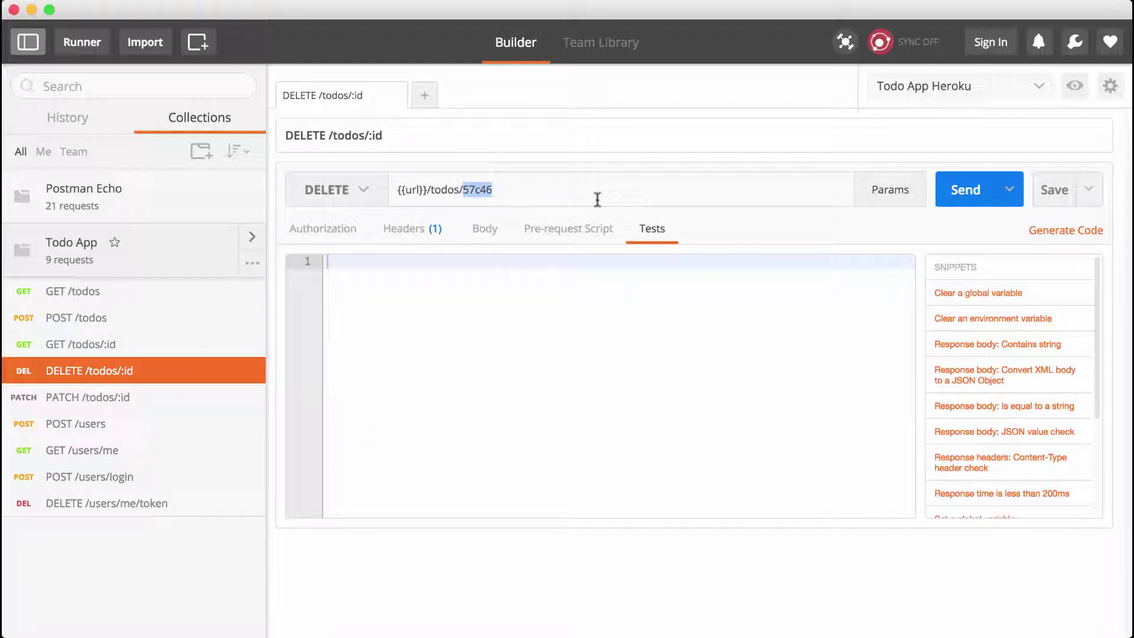
key("BackSpace")
type("{{todoId")
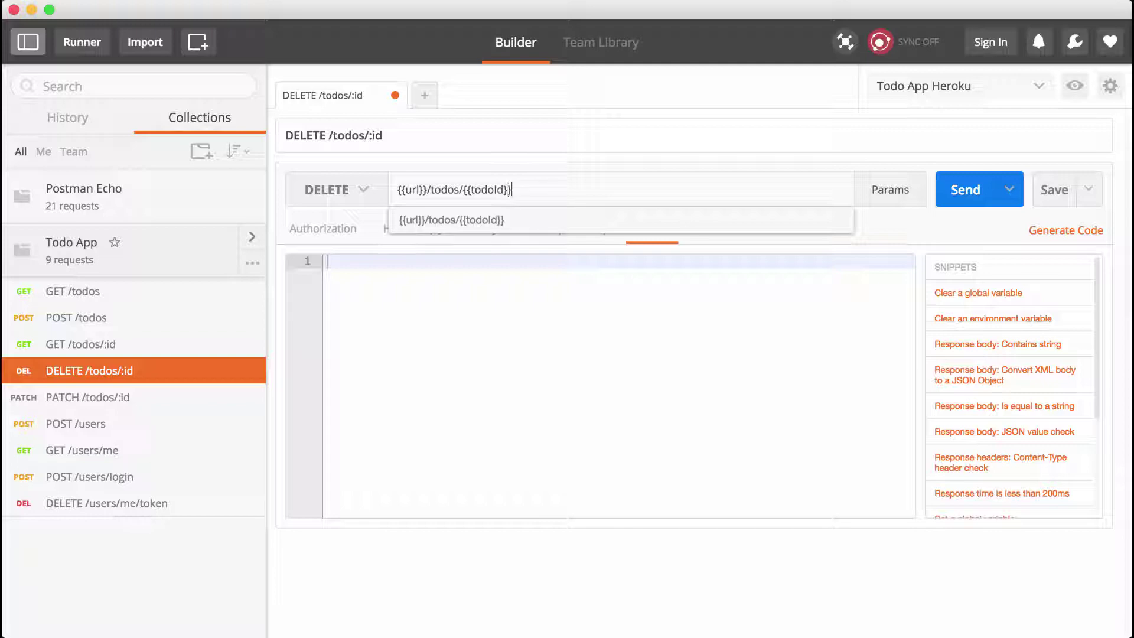
left_click(1055, 189)
left_click(977, 192)
scroll(726, 400, "down", 5)
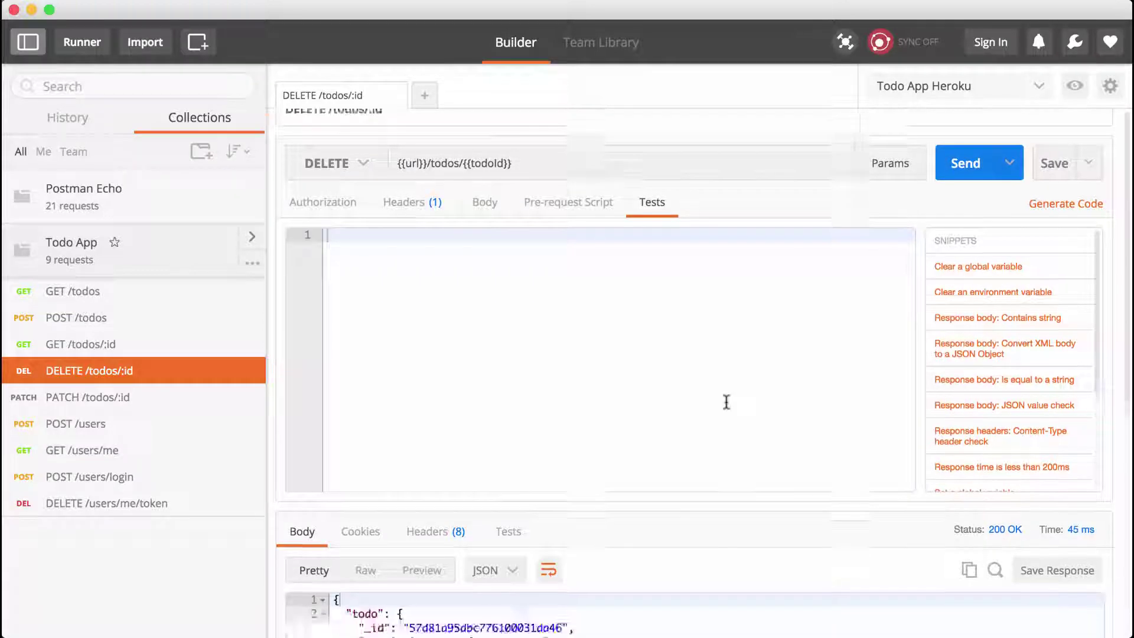
scroll(483, 369, "up", 5)
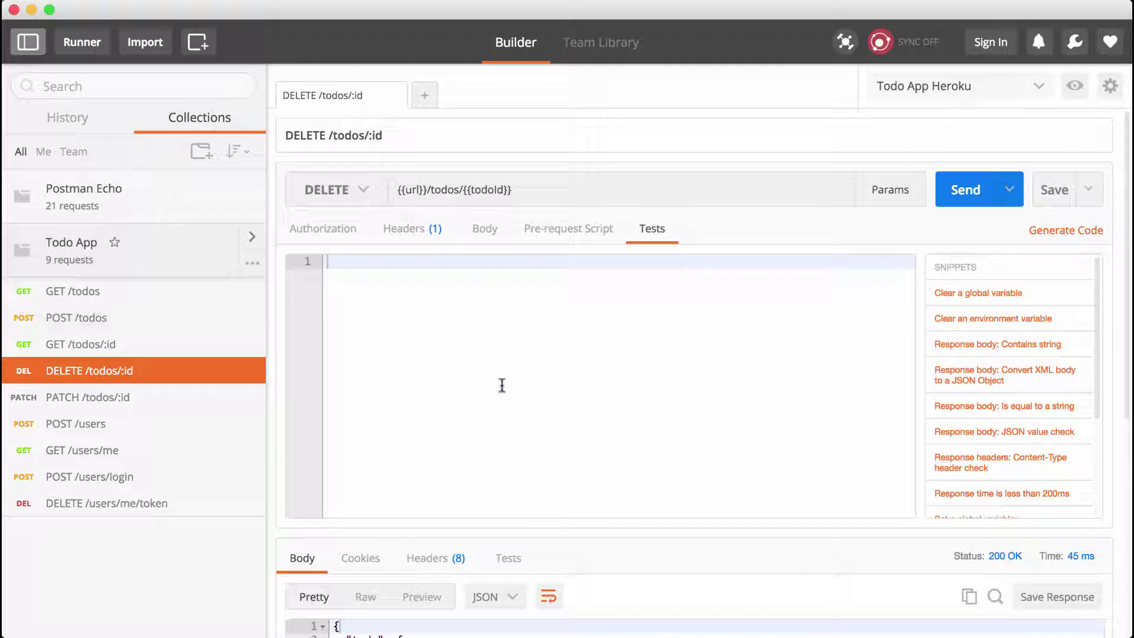
Send the GET /todos/:id request for the deleted todo and check the response status.
left_click(106, 342)
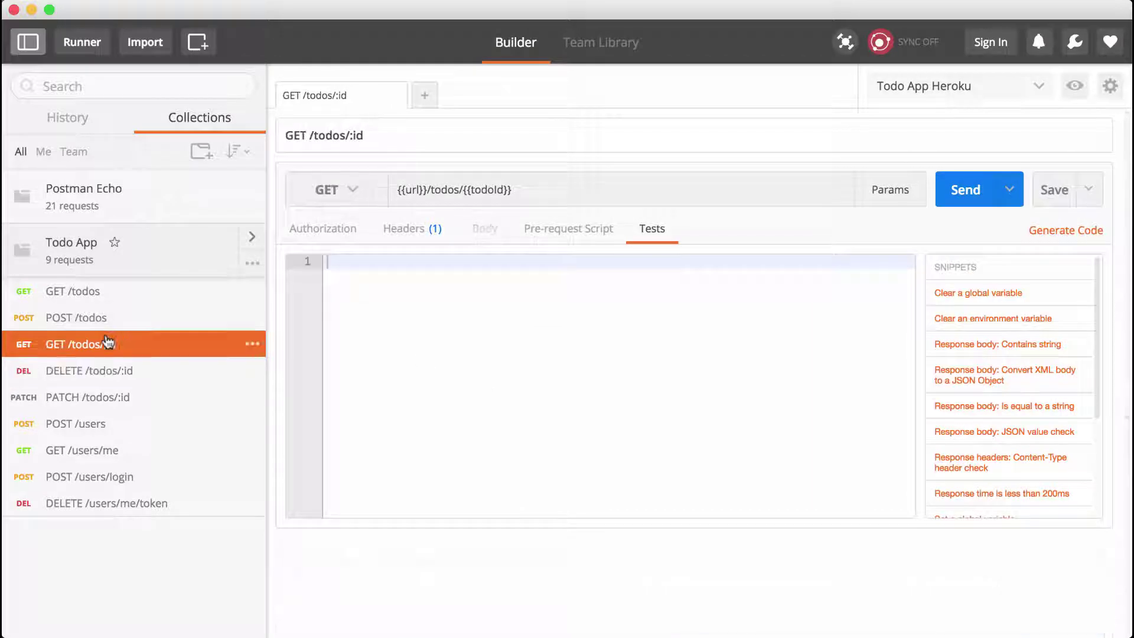
left_click(953, 196)
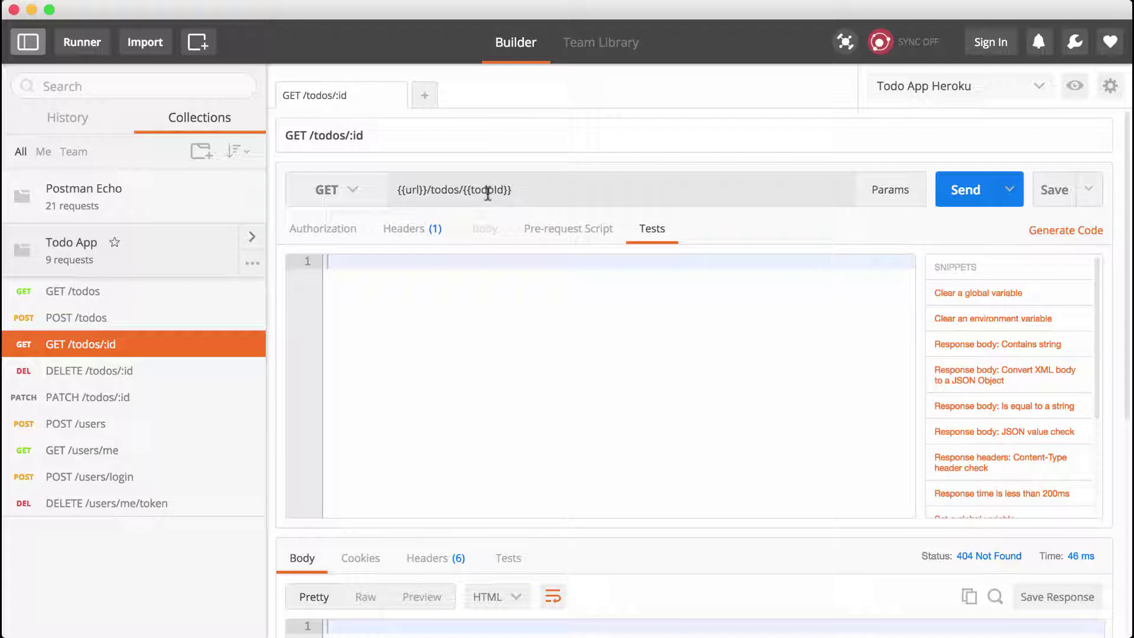
scroll(848, 514, "down", 2)
scroll(991, 441, "up", 2)
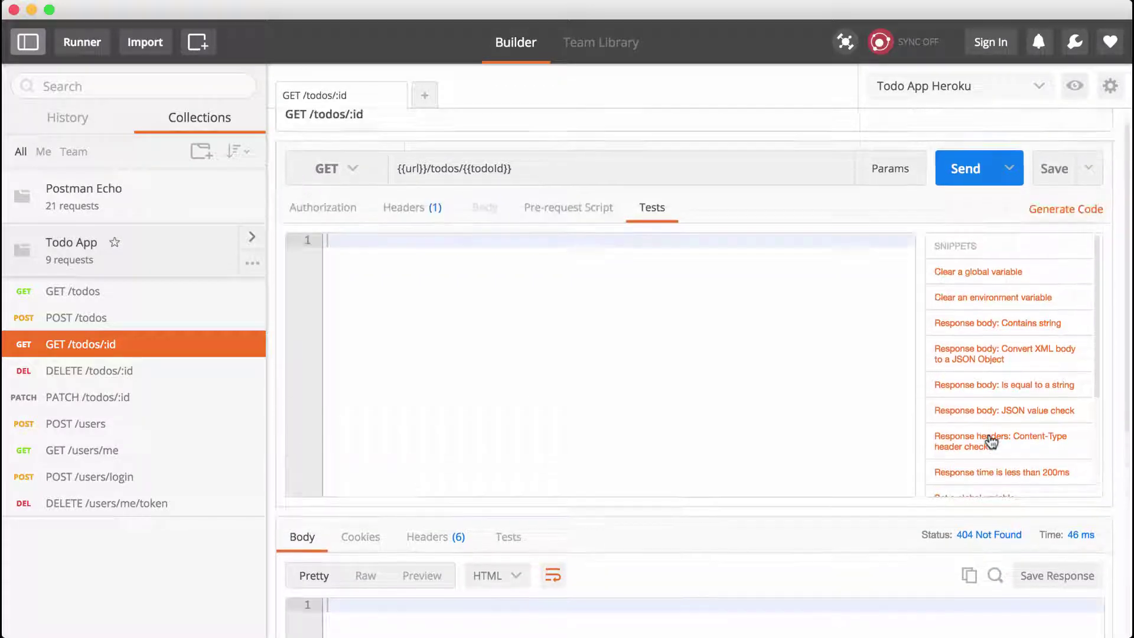
scroll(991, 442, "up", 1)
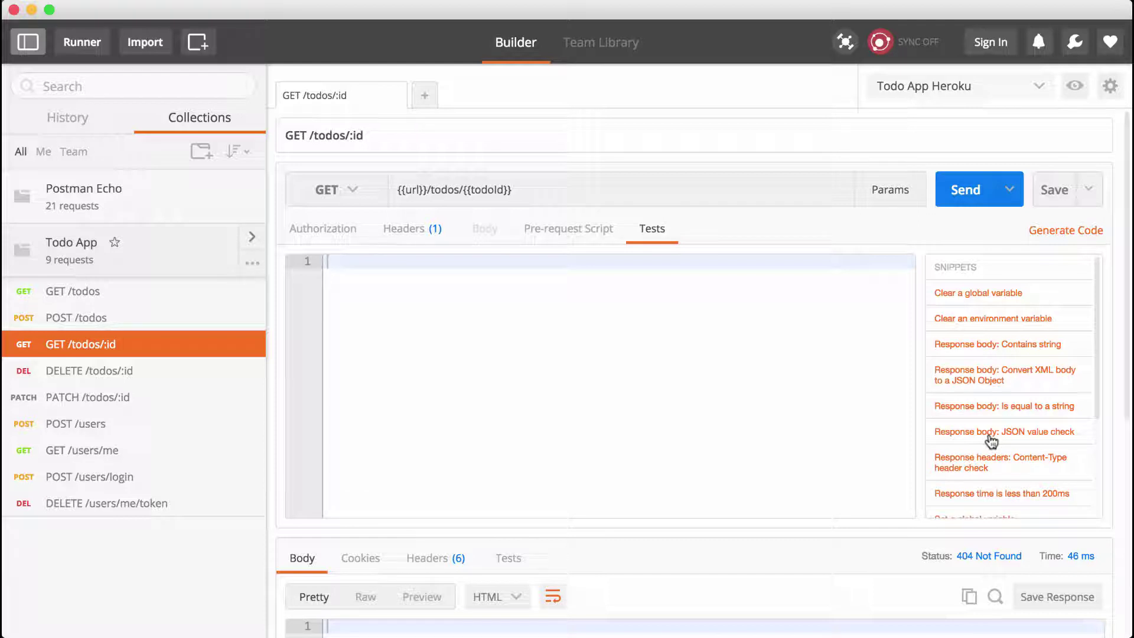
Switch the environment to Todo App Local and start the local server from Terminal with node server/server.js.
left_click(959, 80)
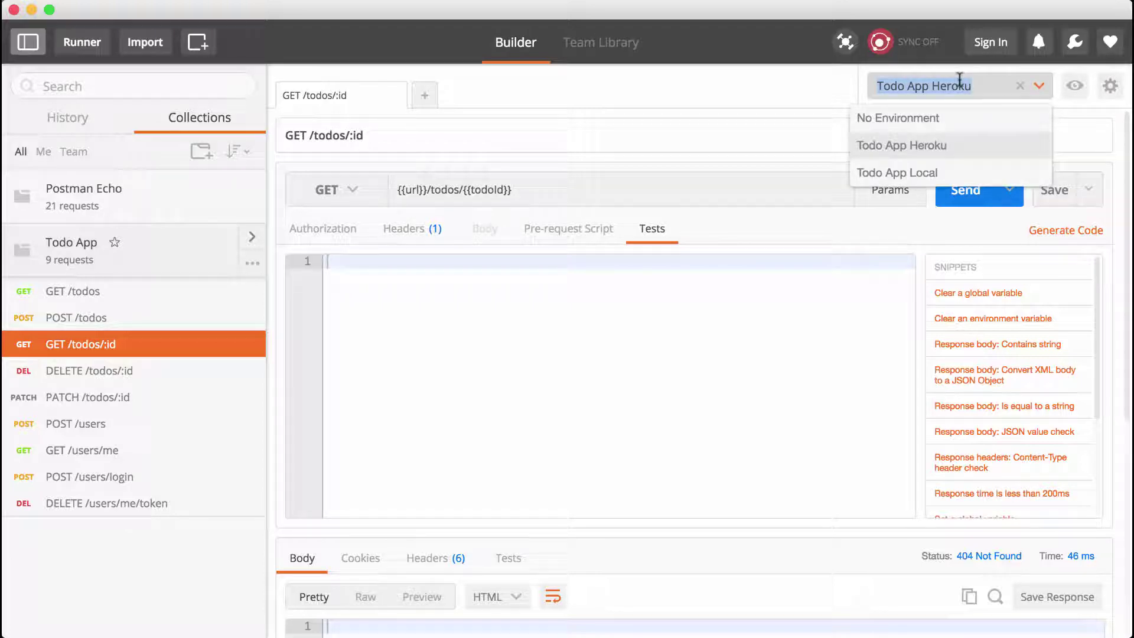
left_click(923, 171)
mouse_move(538, 634)
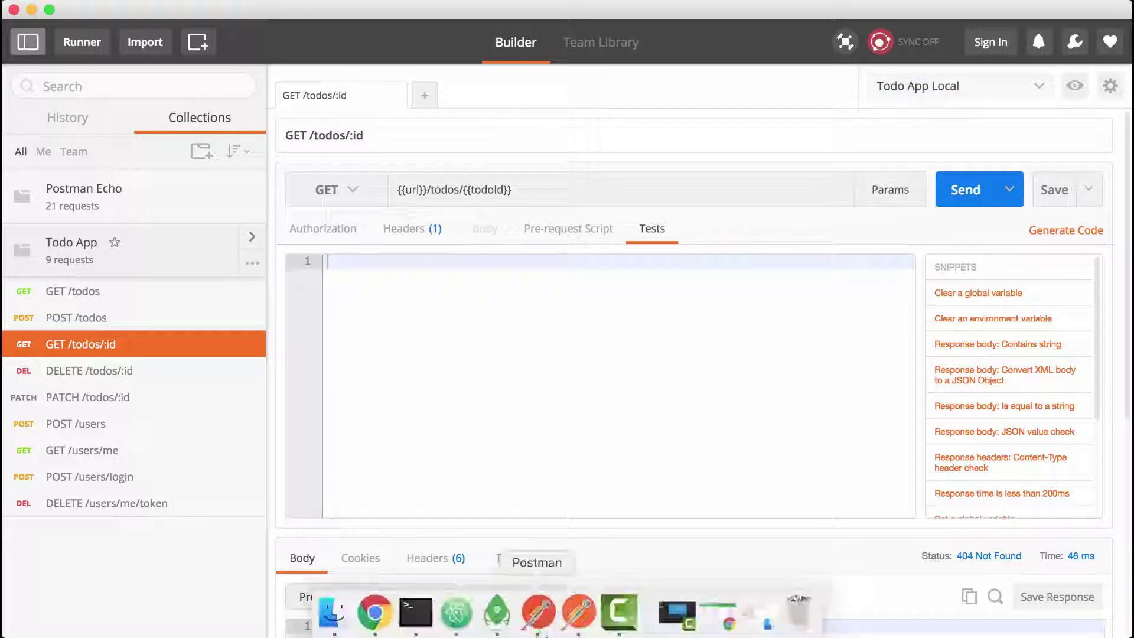
left_click(416, 615)
type("node server/server.js")
key("Return")
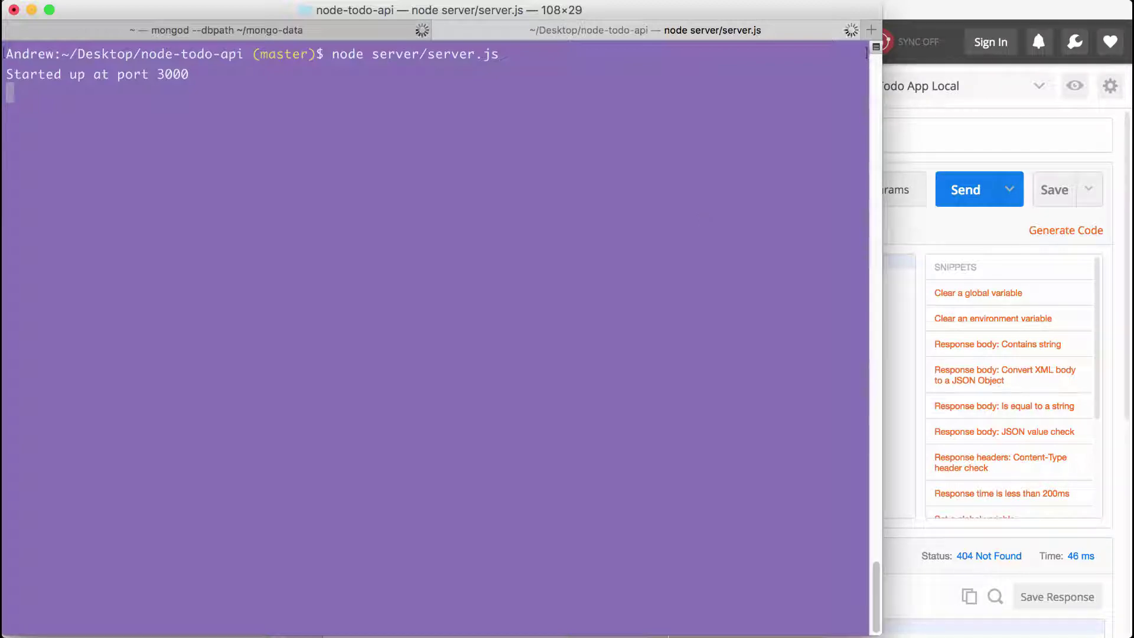
In Robomongo, drop the TodoApp database from the Local Mongo Database connection.
left_click(505, 608)
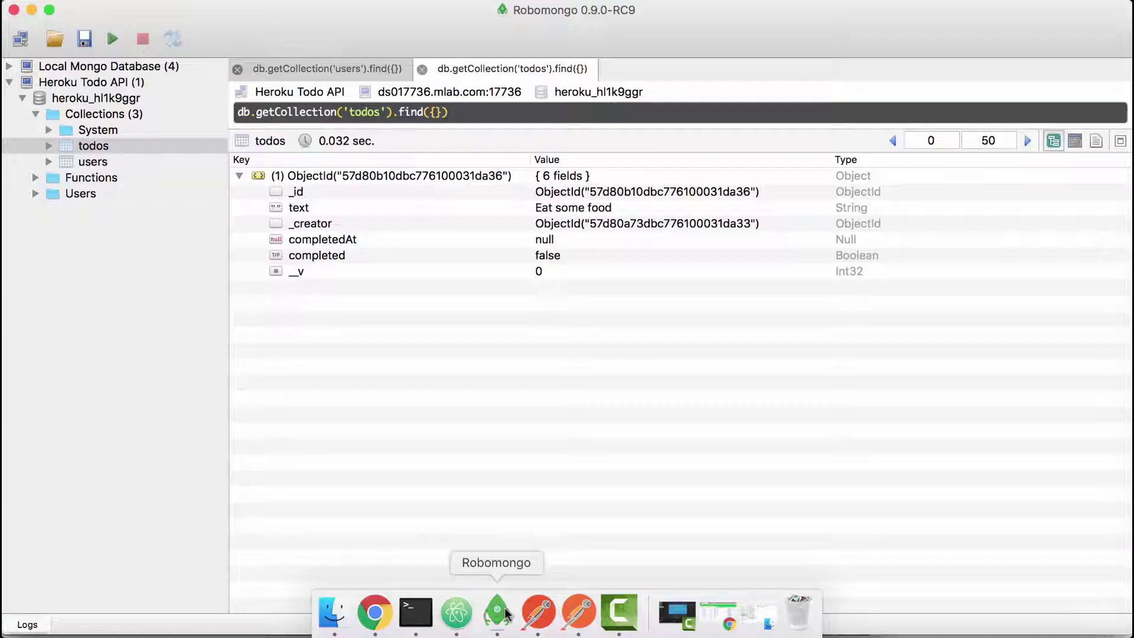
left_click(10, 67)
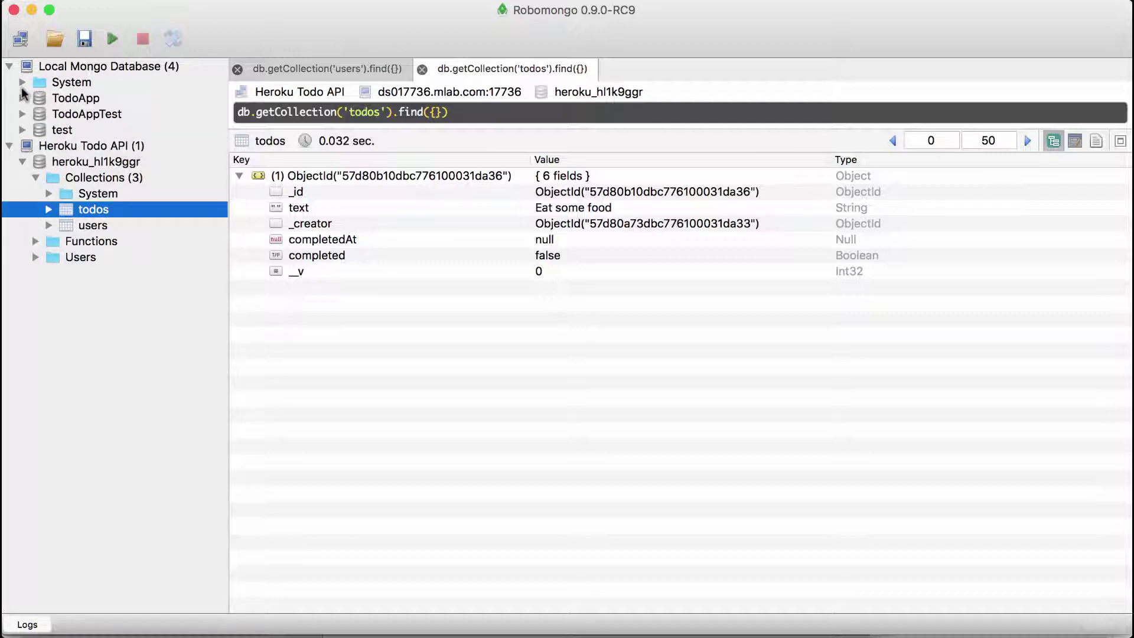
left_click(63, 97)
right_click(65, 97)
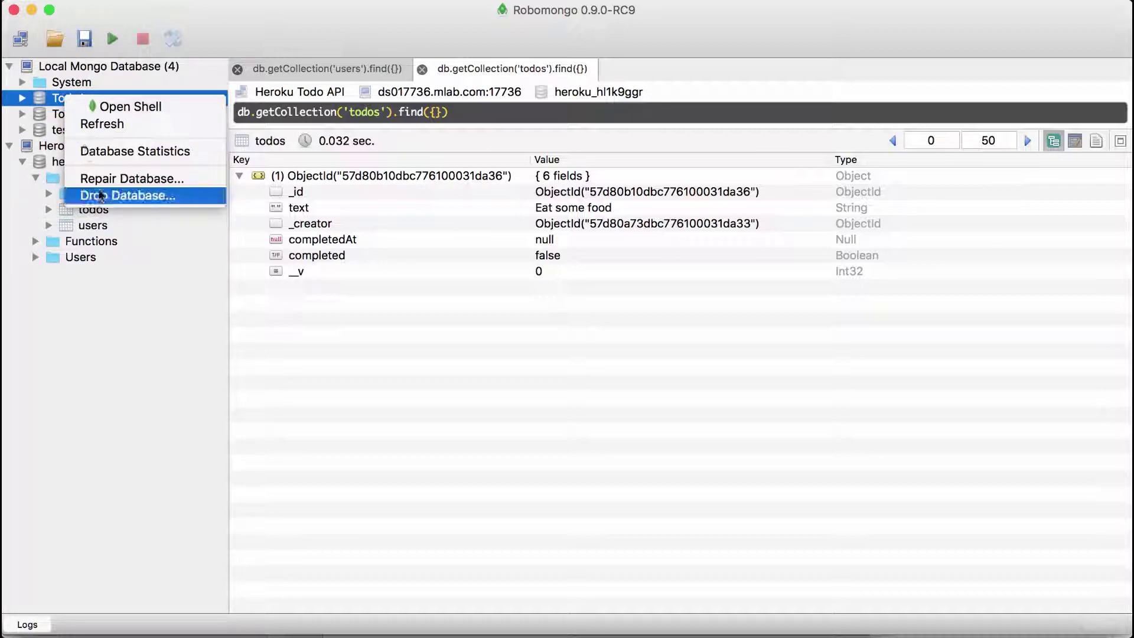
left_click(102, 200)
left_click(643, 335)
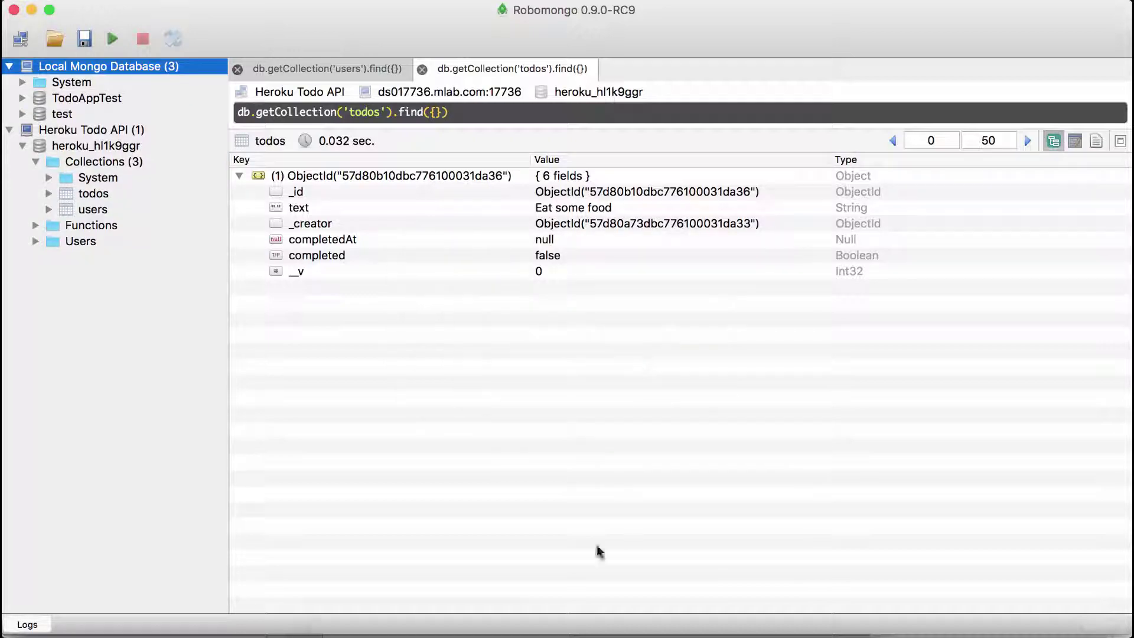
Back in Postman, send the POST /users request to the local server and check the x-auth variable in Todo App Local.
mouse_move(588, 635)
left_click(553, 626)
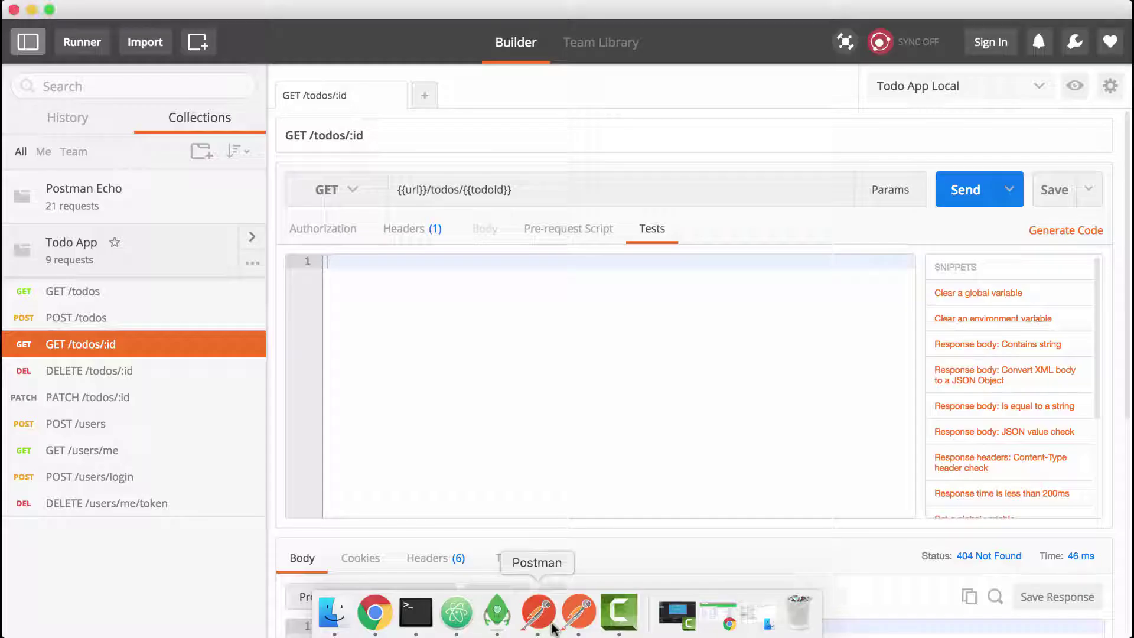
left_click(132, 428)
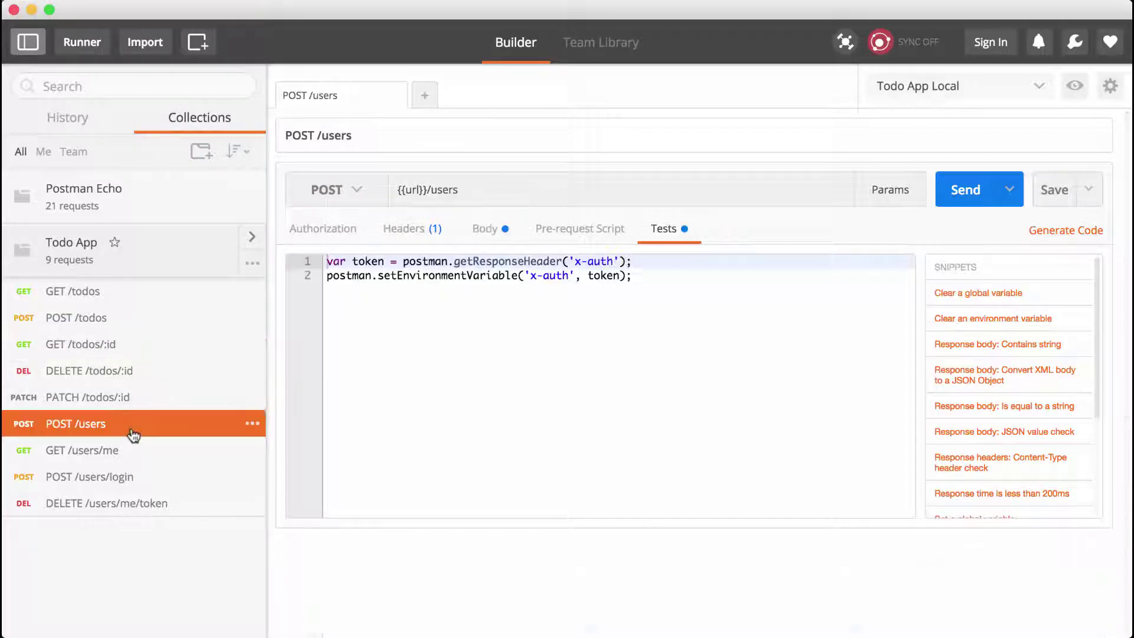
left_click(965, 195)
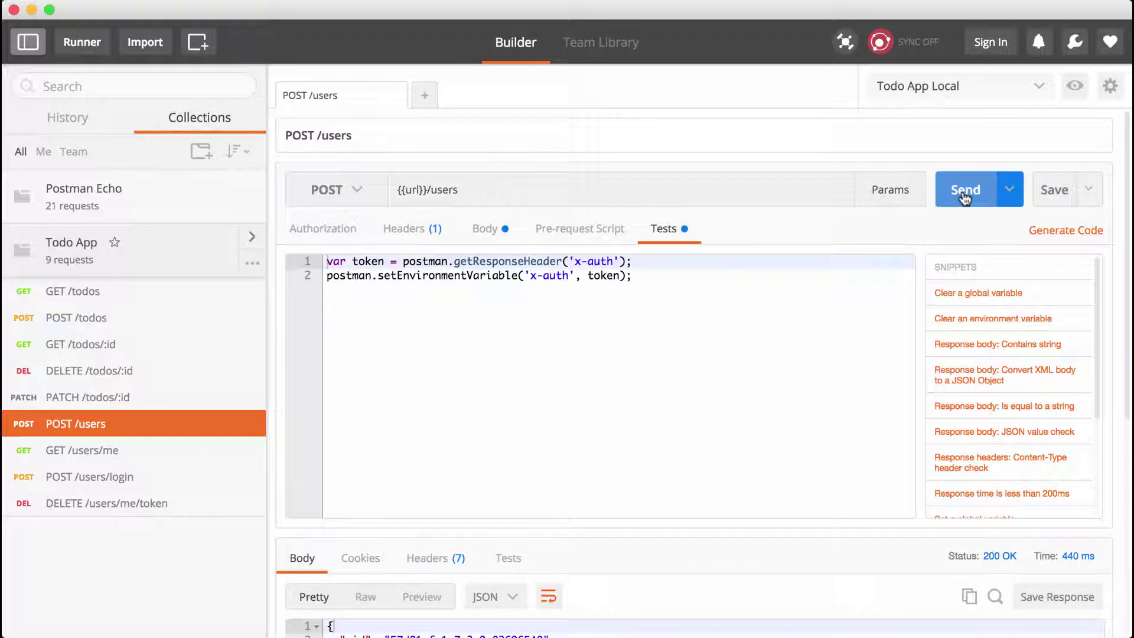
left_click(1075, 85)
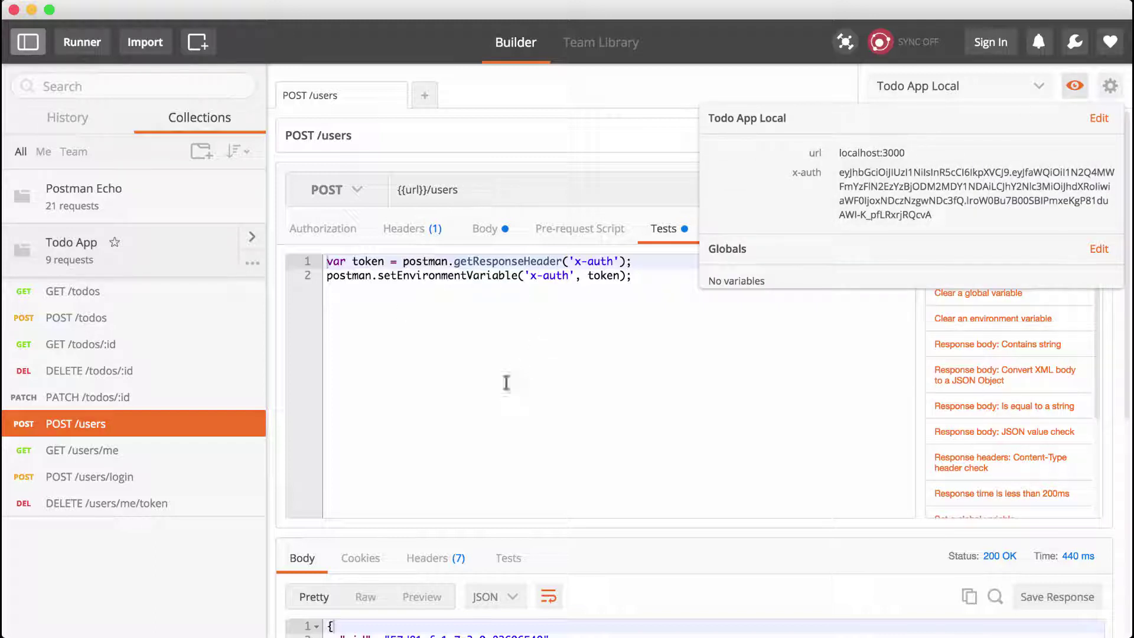
left_click(472, 467)
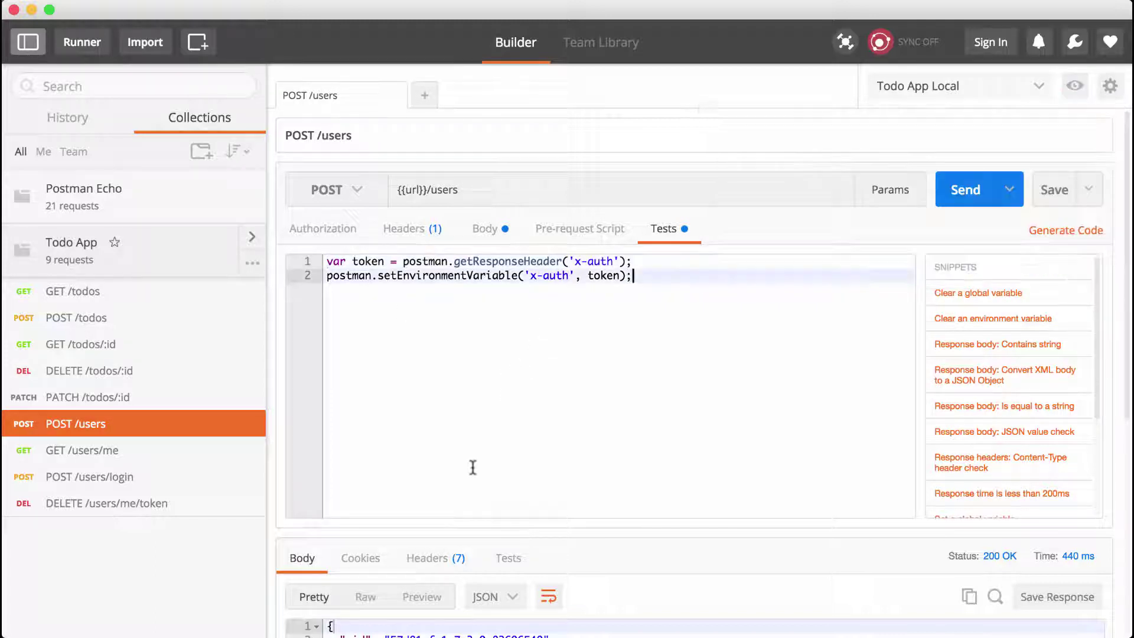
Send the GET /todos and POST /todos requests to the local server, and check the todoId variable in Todo App Local.
left_click(106, 288)
left_click(966, 184)
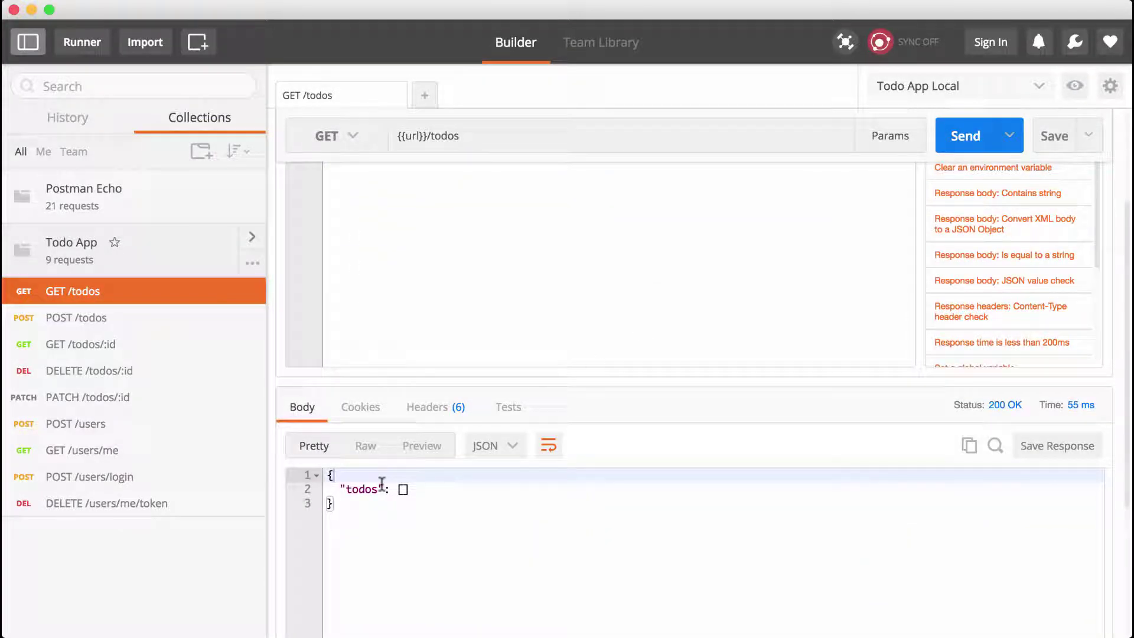
left_click(132, 320)
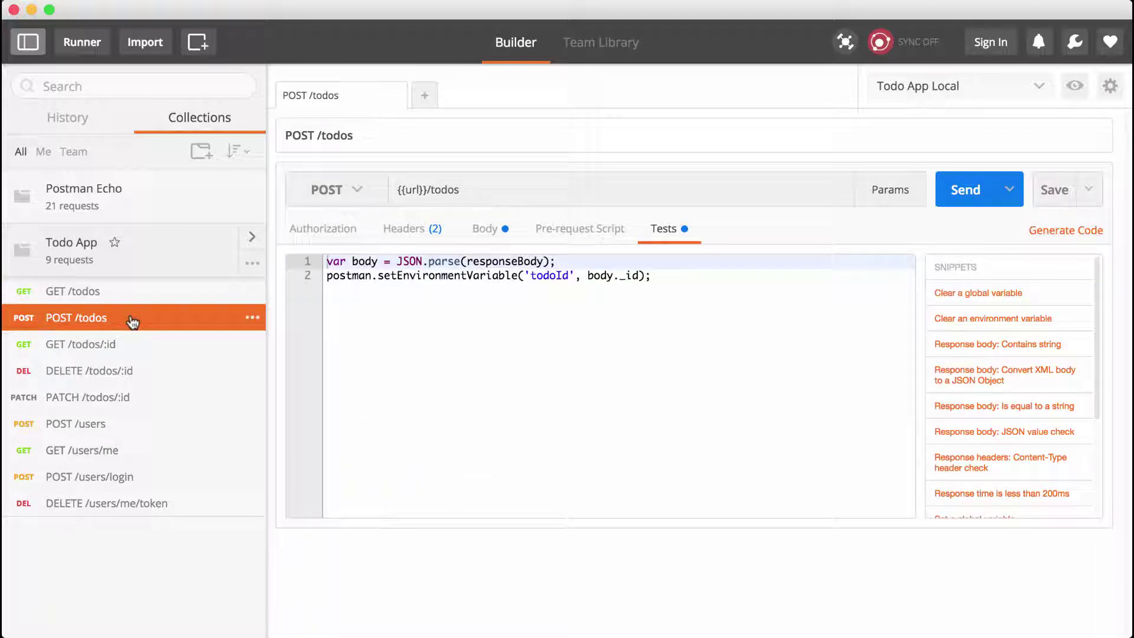
left_click(951, 195)
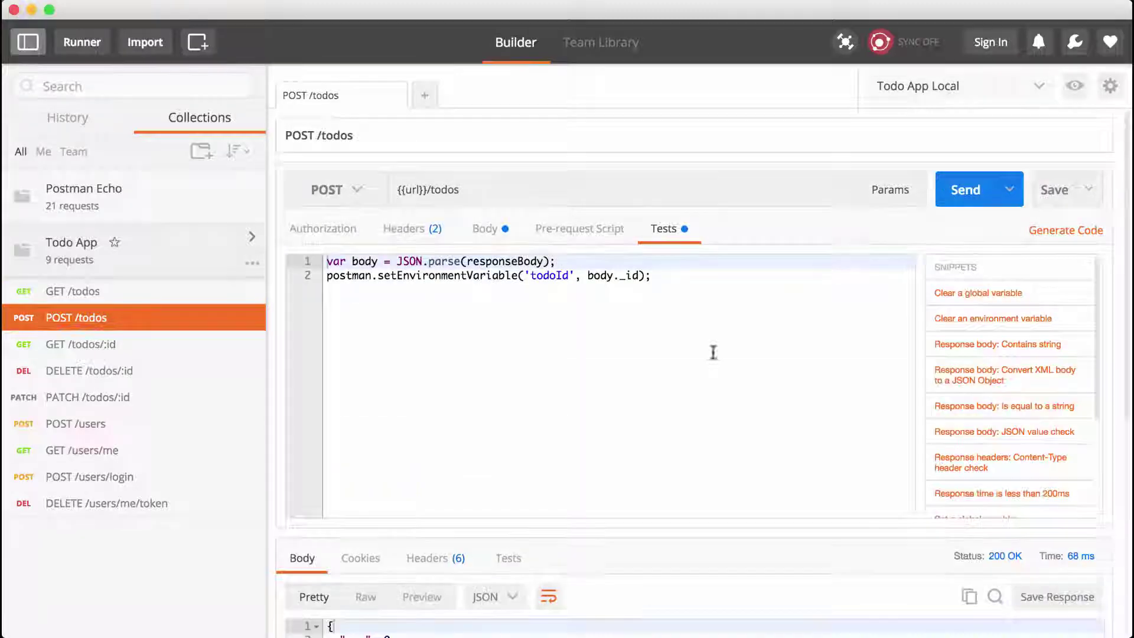
left_click(1074, 86)
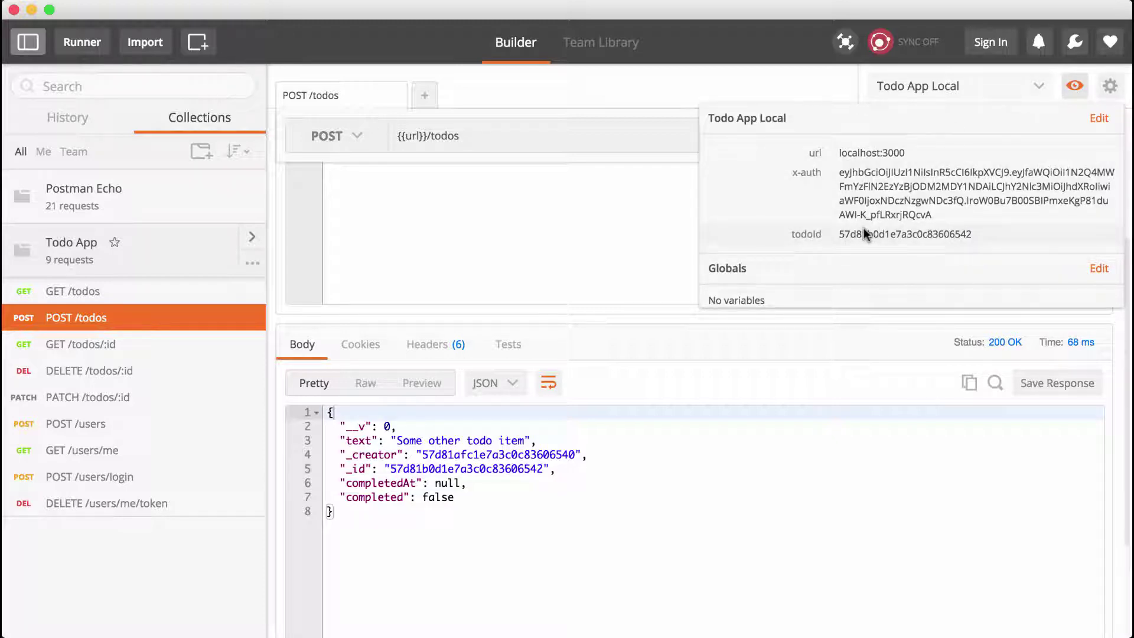
Send the GET /todos/:id and PATCH /todos/:id requests to the local server and view their responses.
left_click(121, 345)
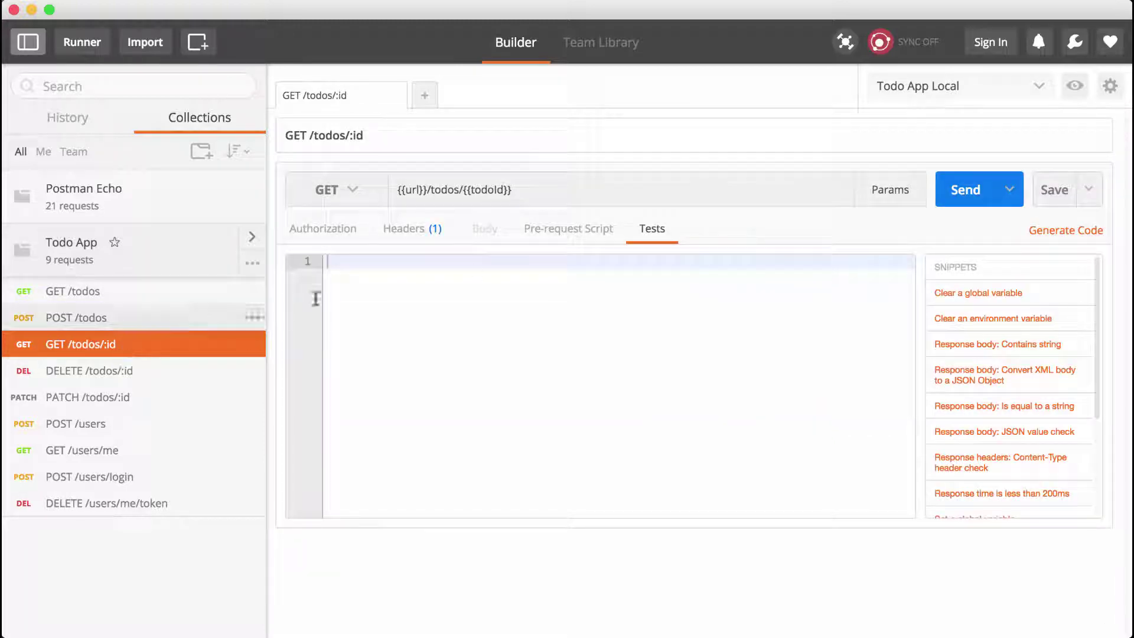
left_click(963, 190)
scroll(766, 351, "down", 5)
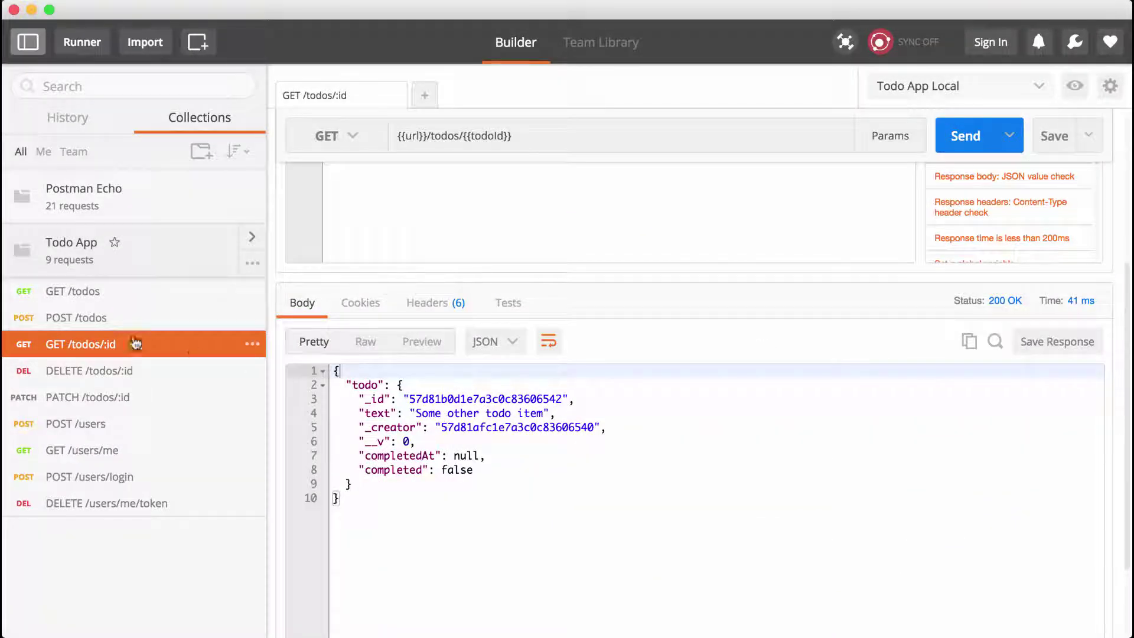
left_click(87, 397)
left_click(980, 190)
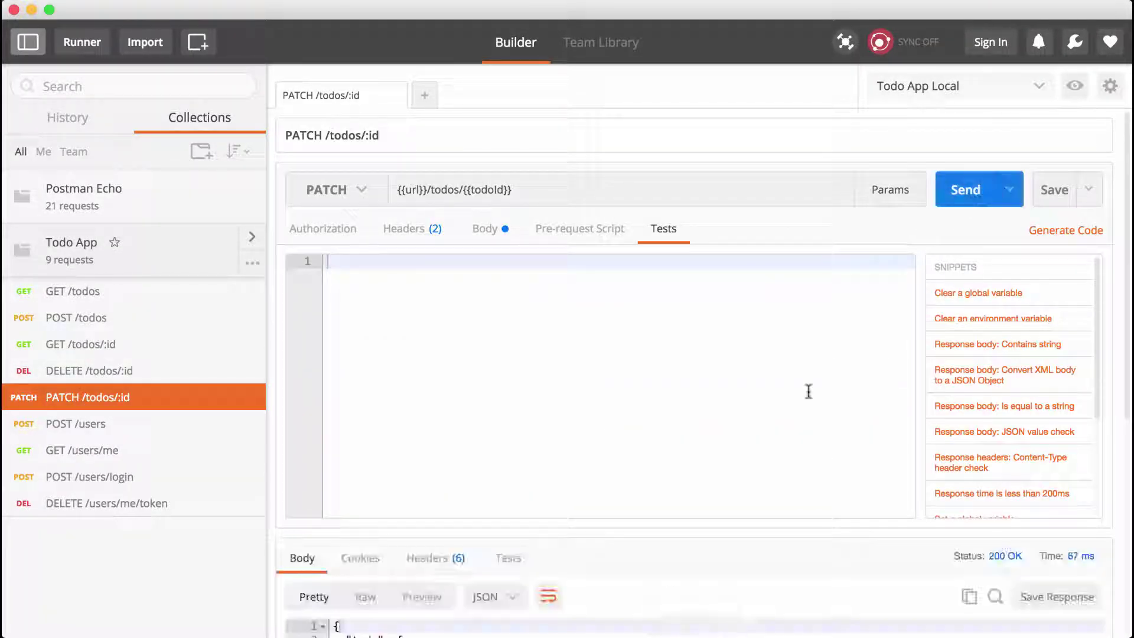
scroll(808, 389, "down", 5)
Send the DELETE /todos/:id request to the local server and view the returned todo.
left_click(98, 372)
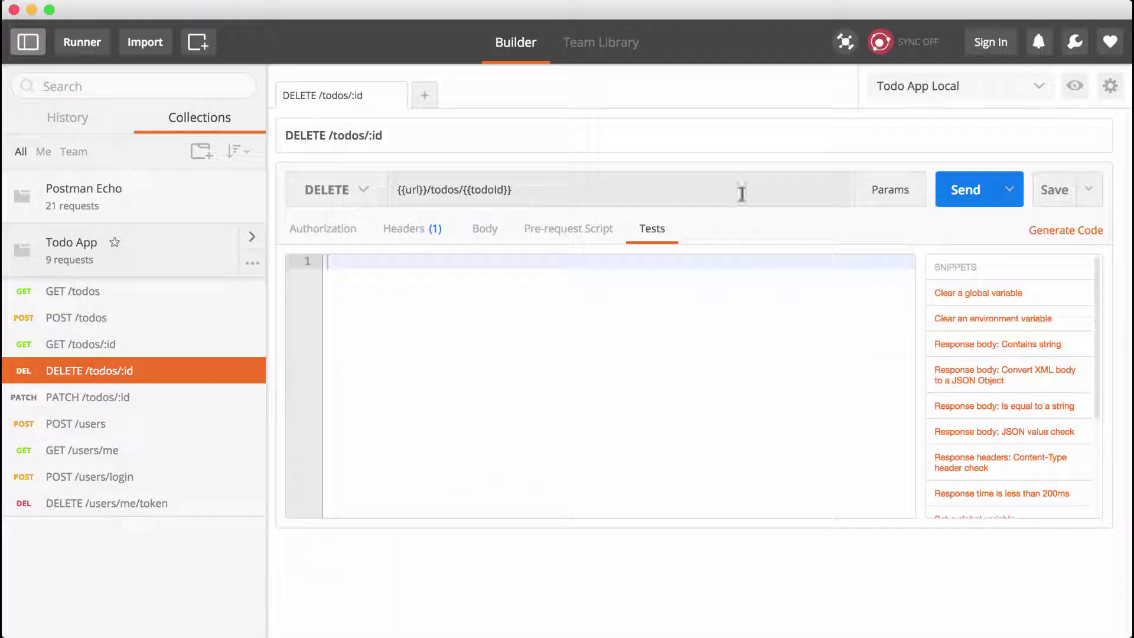
left_click(962, 189)
scroll(839, 329, "down", 3)
scroll(839, 328, "down", 2)
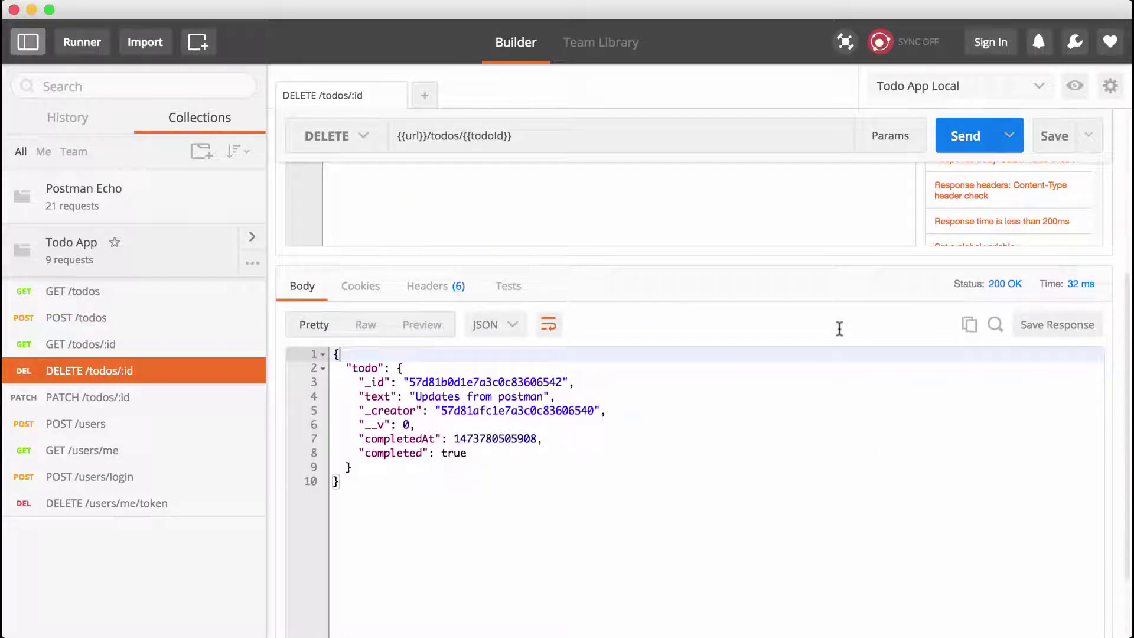
Send the GET /users/me request and the DELETE /users/me/token request to the local server.
left_click(110, 464)
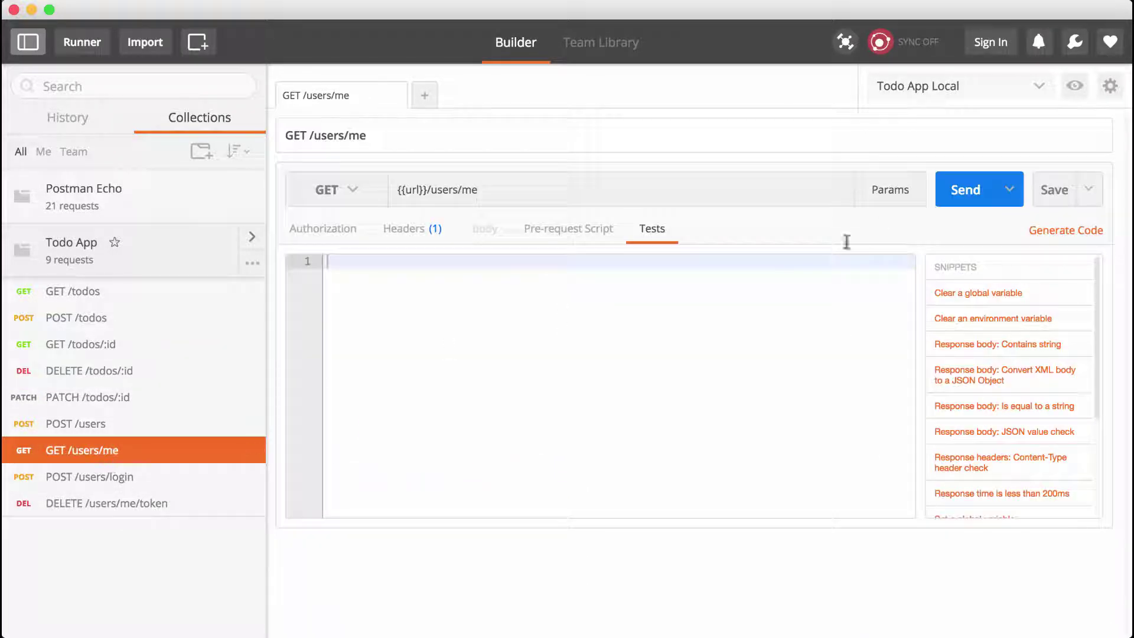
left_click(960, 189)
scroll(866, 253, "down", 2)
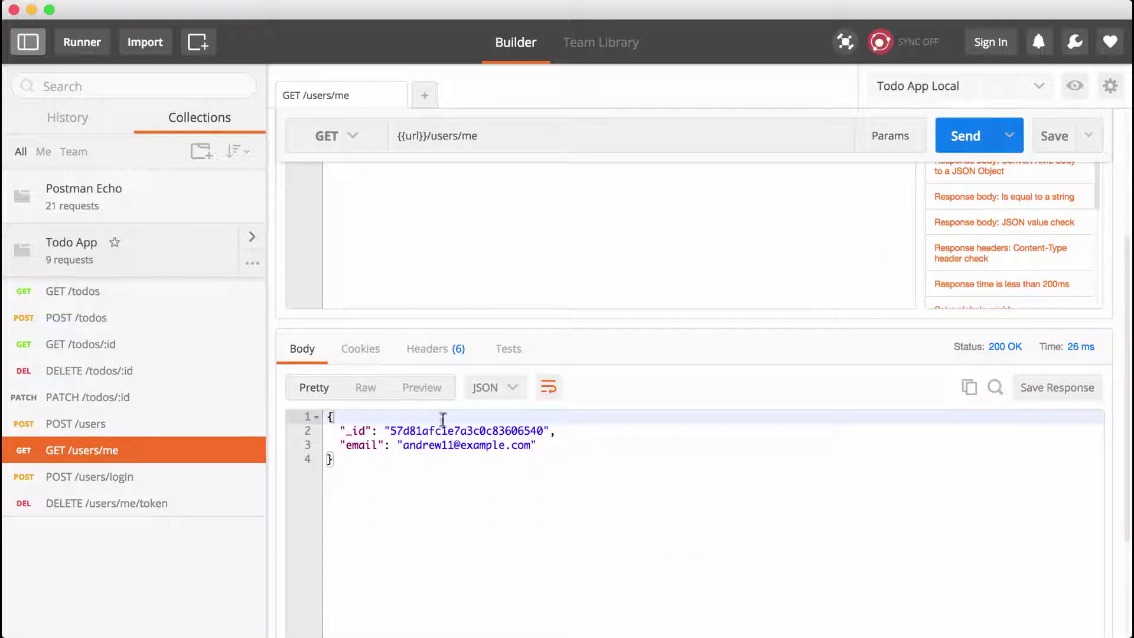
left_click(146, 505)
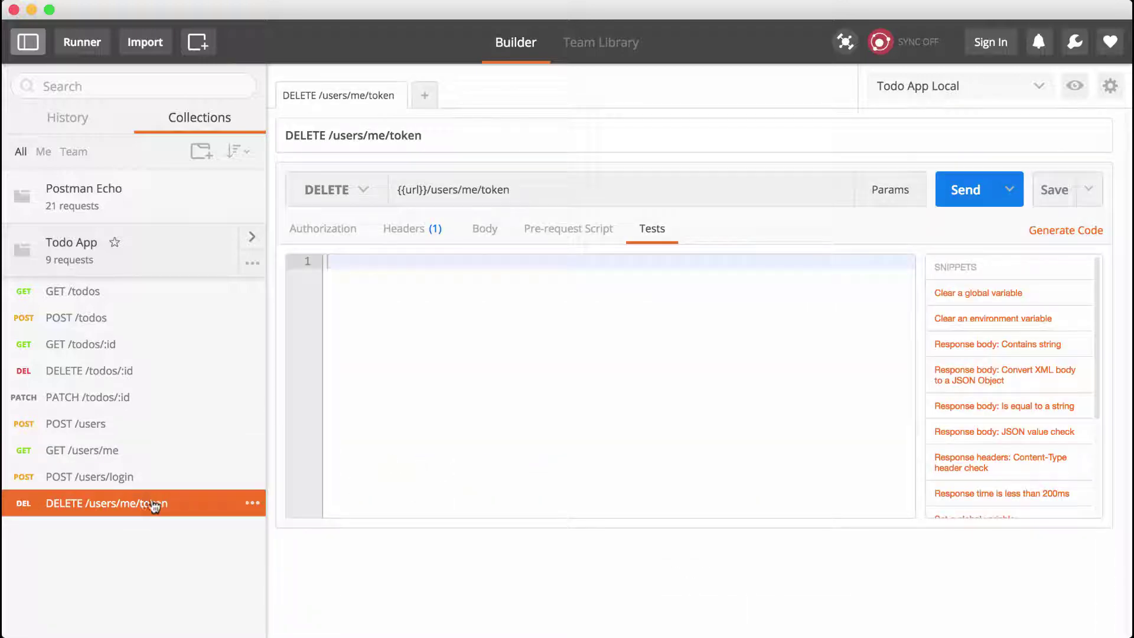
left_click(965, 191)
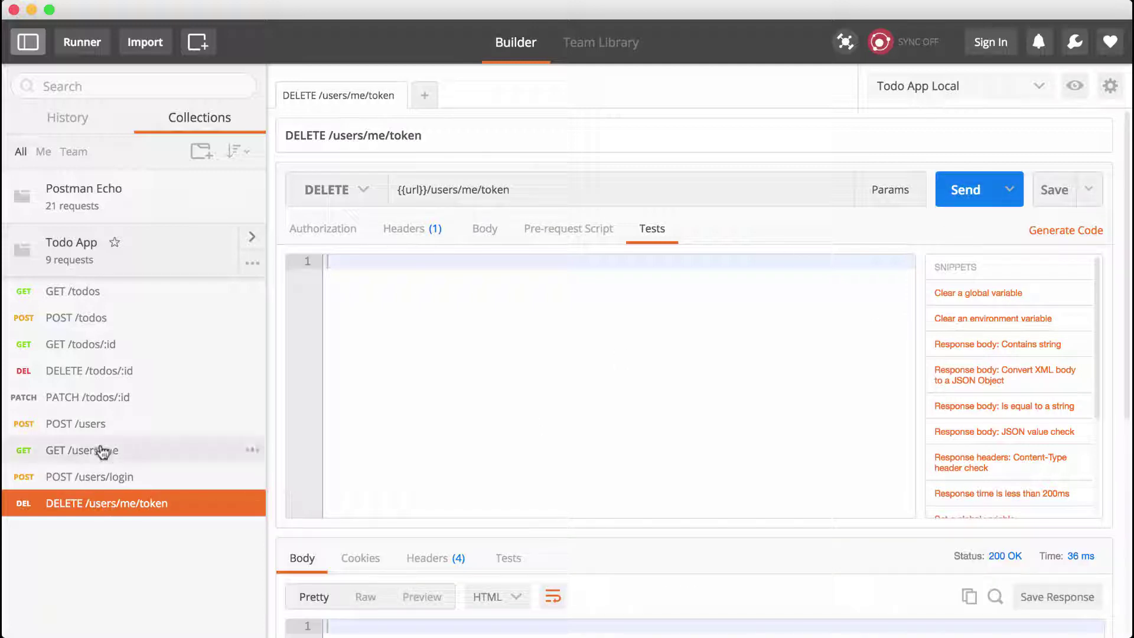
Send GET /users/me again to test the deleted token, and check the x-auth variable in Todo App Local.
left_click(102, 450)
left_click(963, 192)
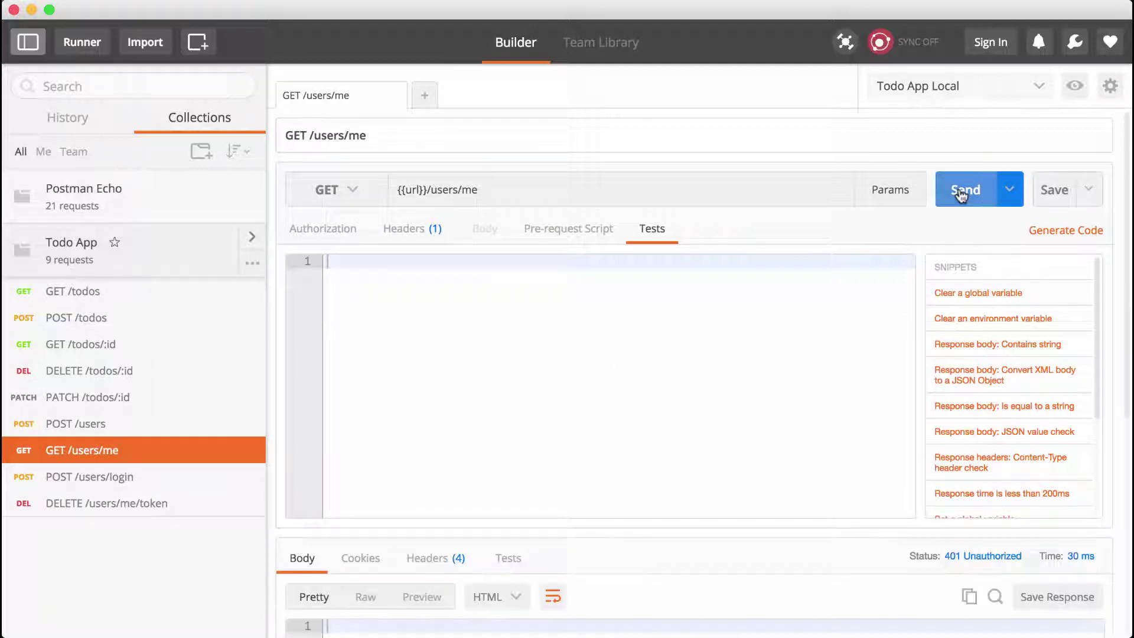
scroll(722, 398, "down", 4)
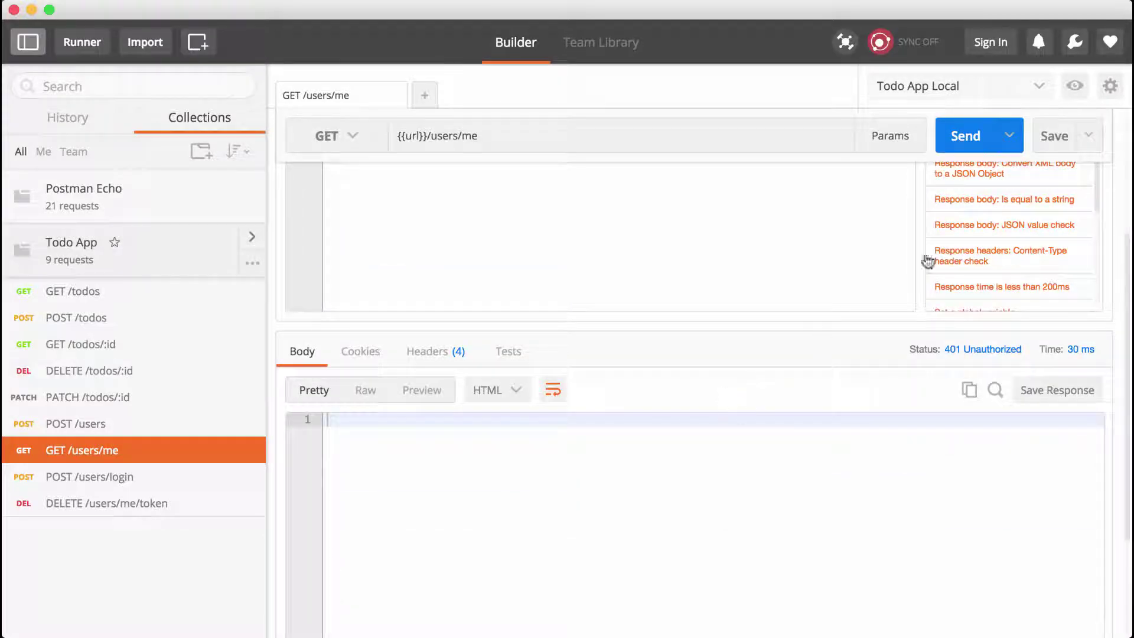
left_click(1075, 87)
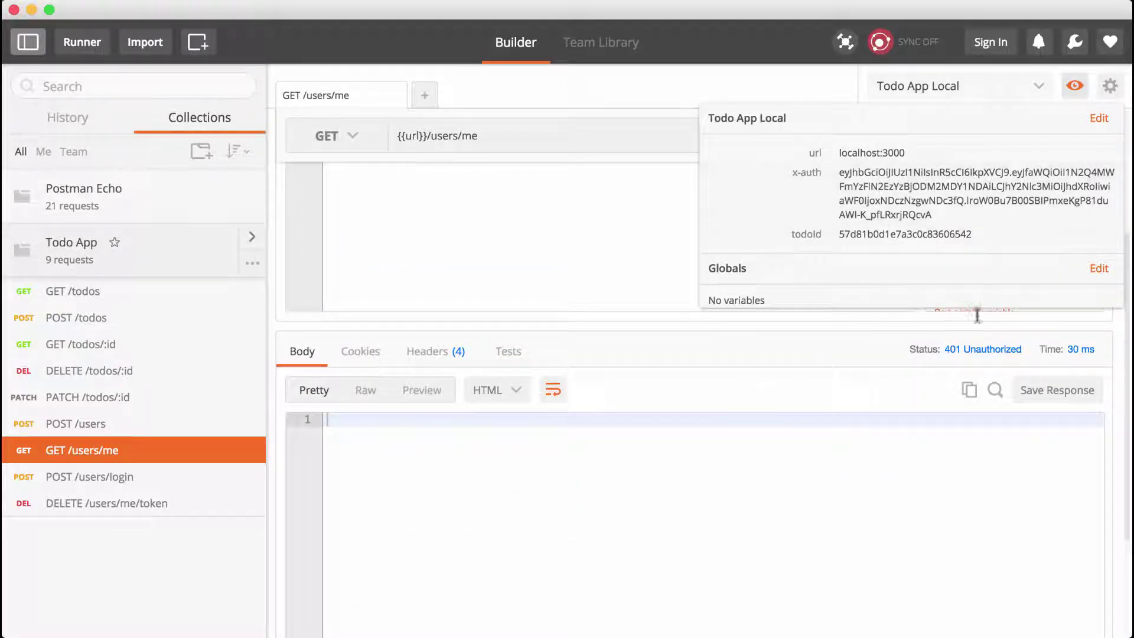
left_click(846, 481)
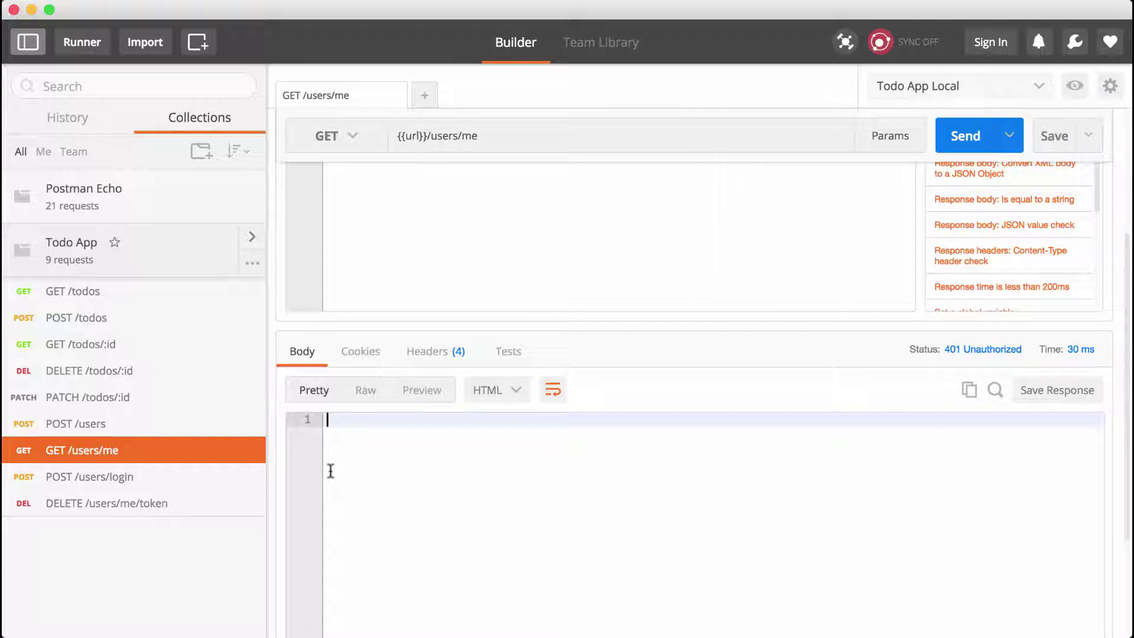
Try to log in by sending the POST /users/login request to the local server, and view the response.
left_click(147, 490)
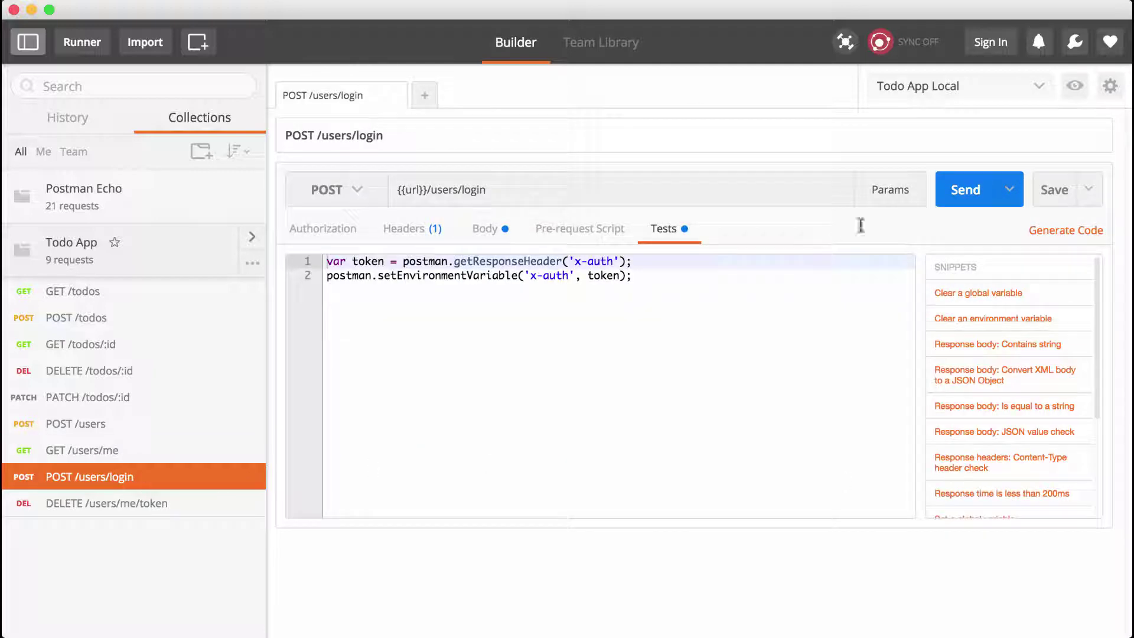
left_click(963, 203)
scroll(691, 324, "down", 5)
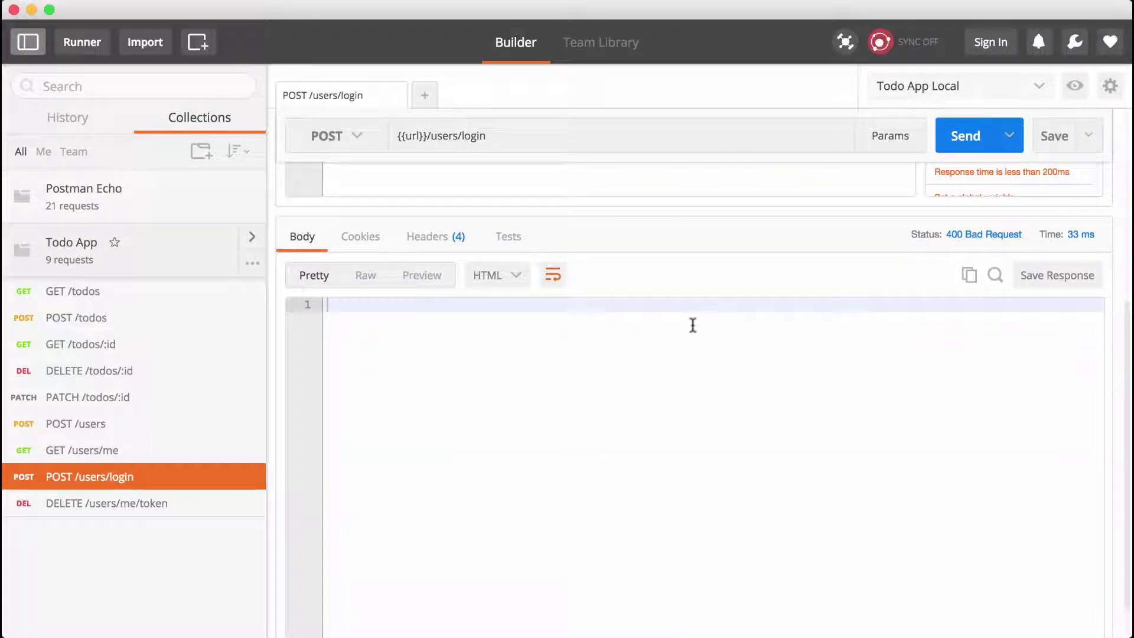
scroll(693, 325, "up", 5)
scroll(693, 325, "up", 2)
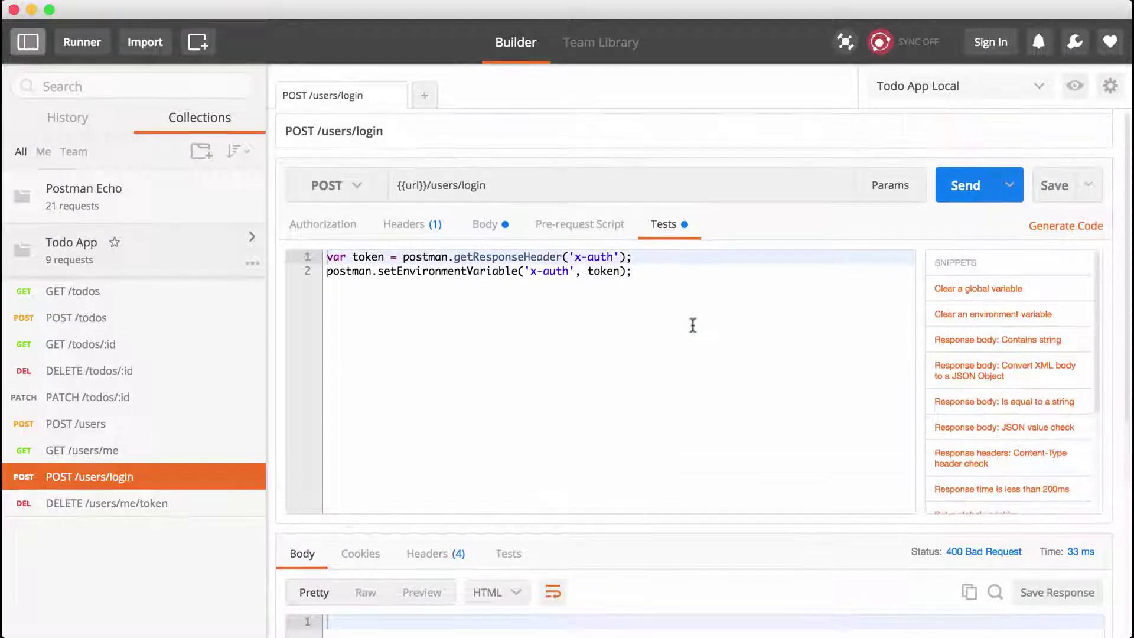
Change the email in the POST /users/login body to the one used in the POST /users body, and save the request.
left_click(485, 228)
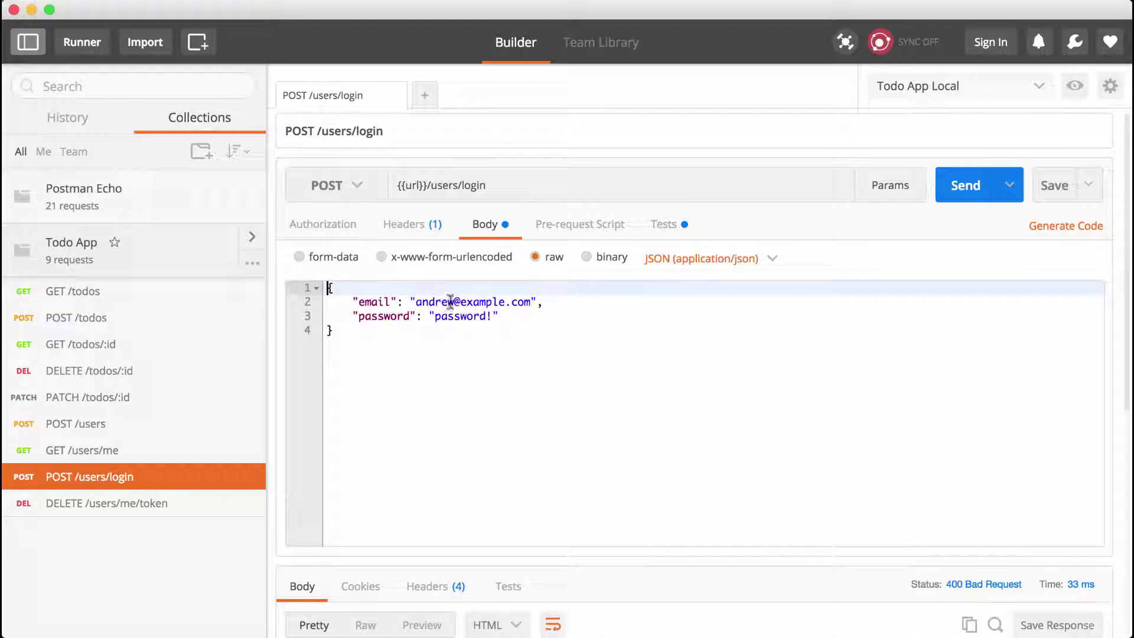
left_click(148, 434)
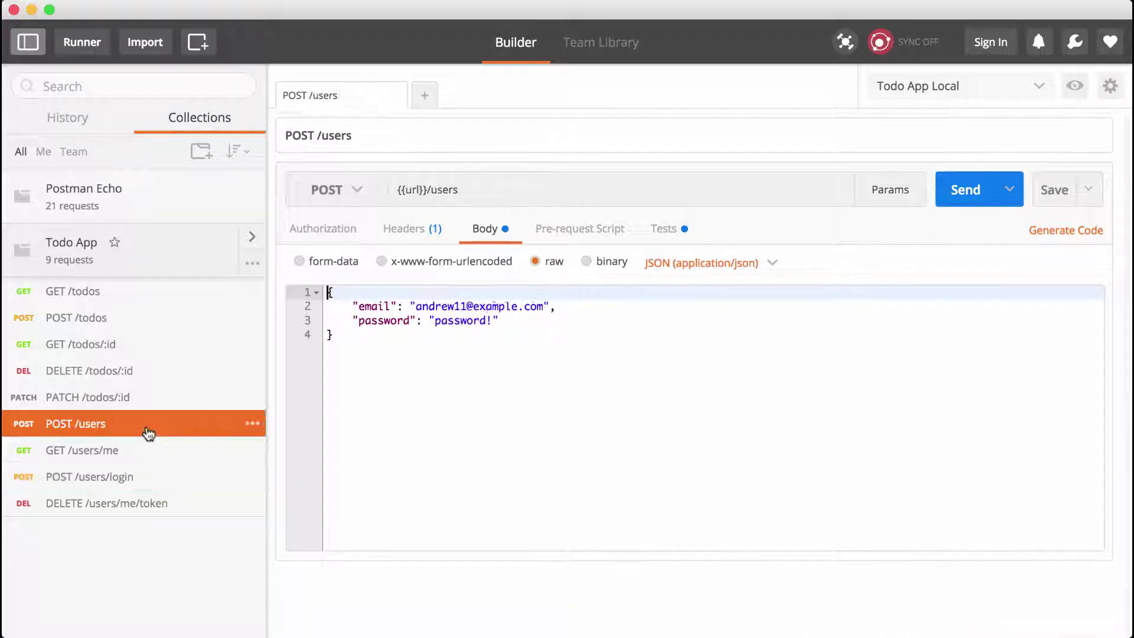
left_click(68, 475)
left_click(453, 306)
type("11@example.com\",")
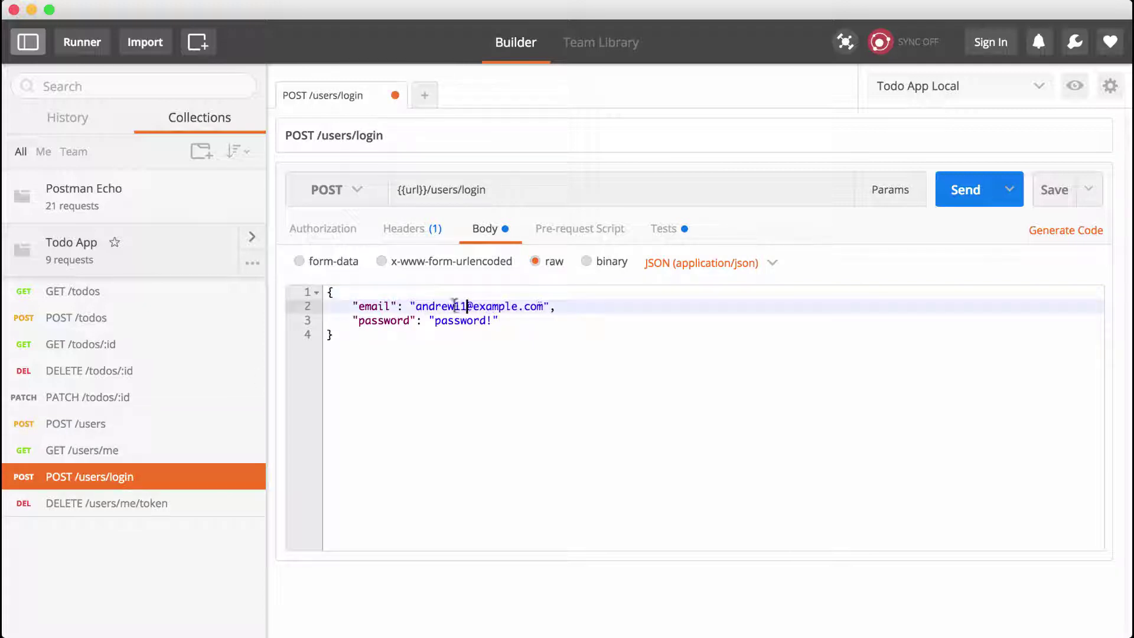
left_click(1045, 189)
Send the corrected POST /users/login request, and verify the new token by sending GET /users/me.
left_click(974, 195)
scroll(657, 443, "down", 2)
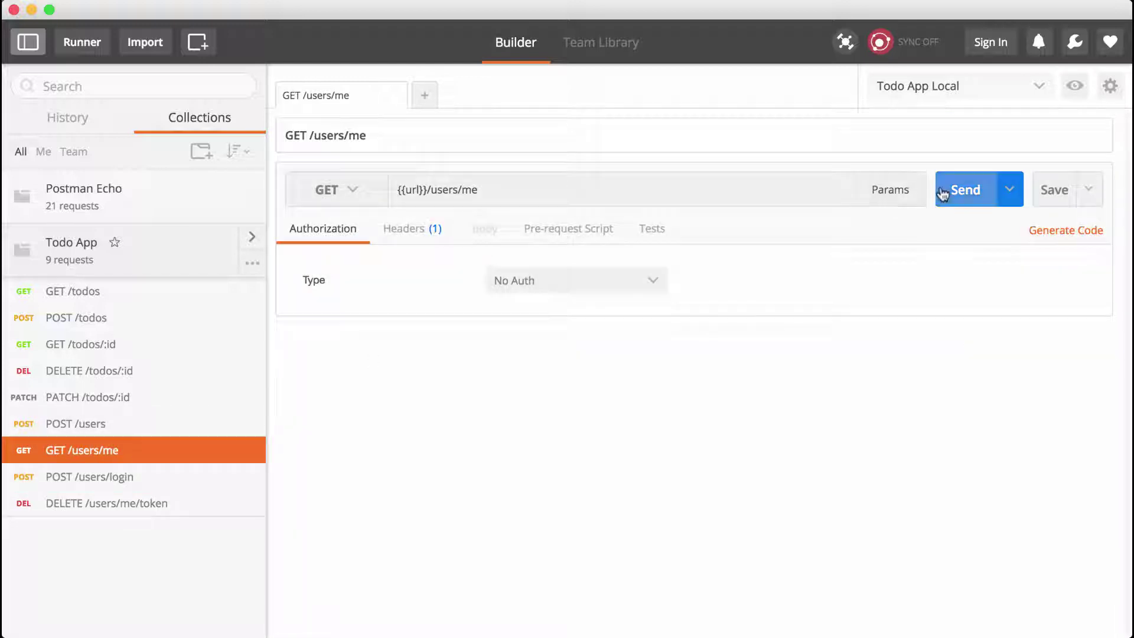
left_click(942, 193)
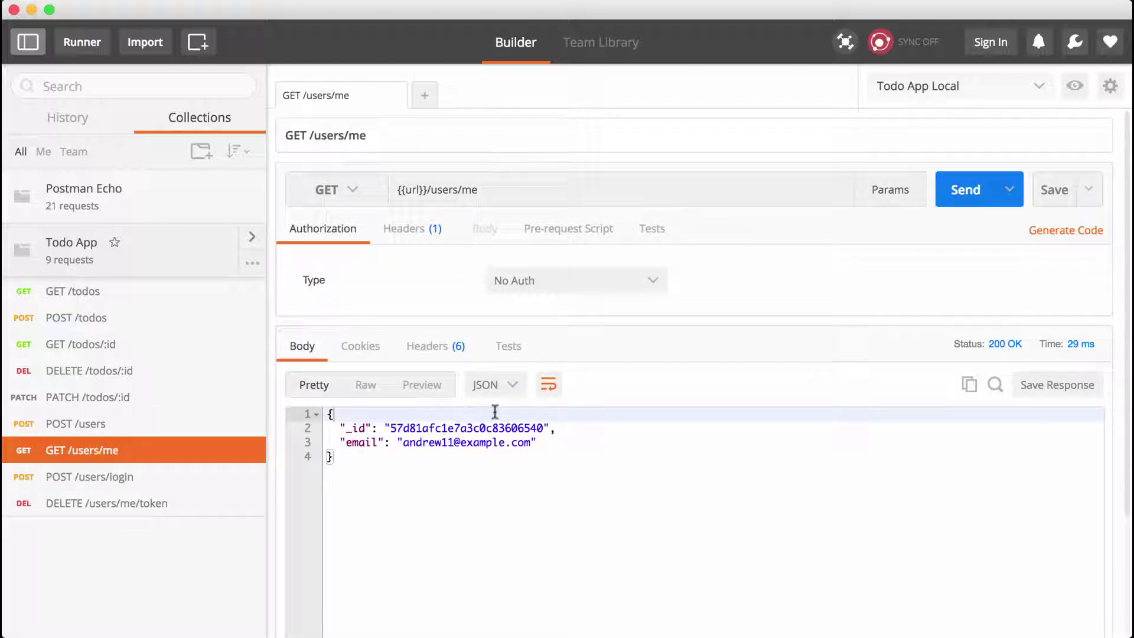